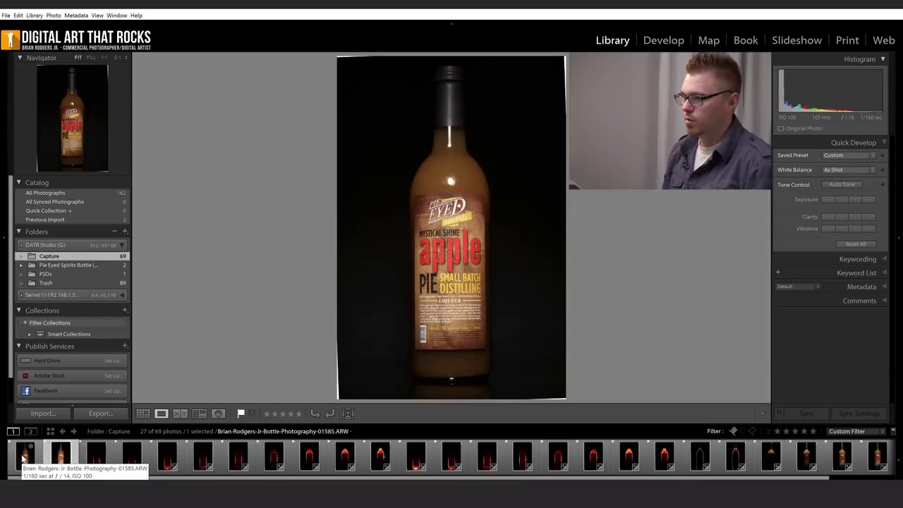
# Review the Capture folder's bottle photos from the label shots ending 01585 and 01586 through the first red glow series up to 01608.
pyautogui.press('Left')
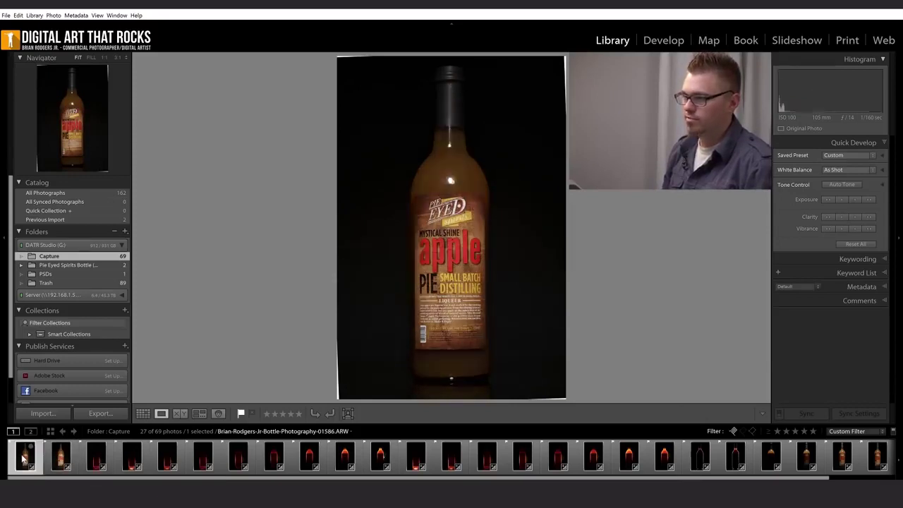
pyautogui.press('Right')
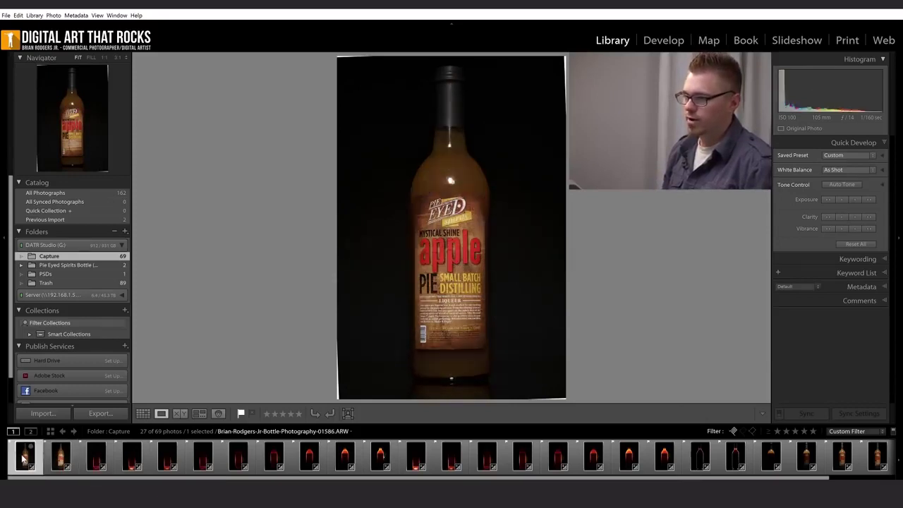
pyautogui.press('Right')
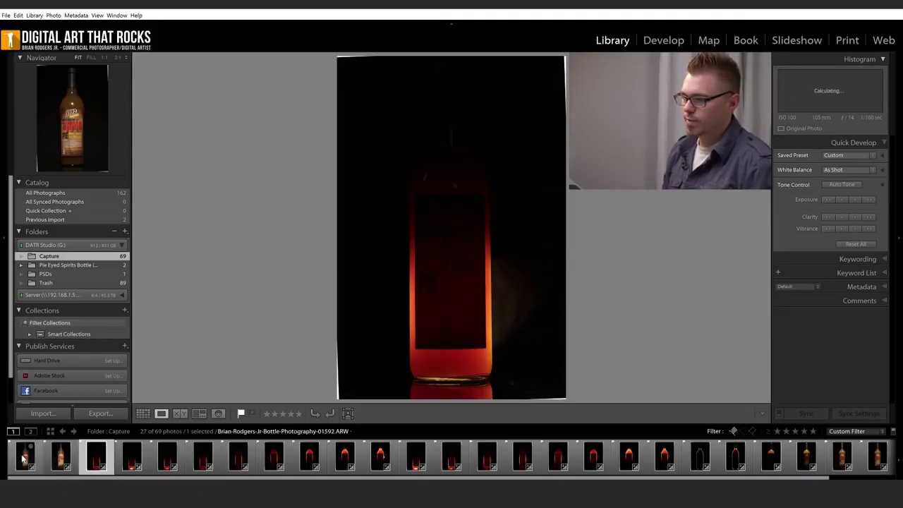
pyautogui.press('Right')
pyautogui.press('Right')
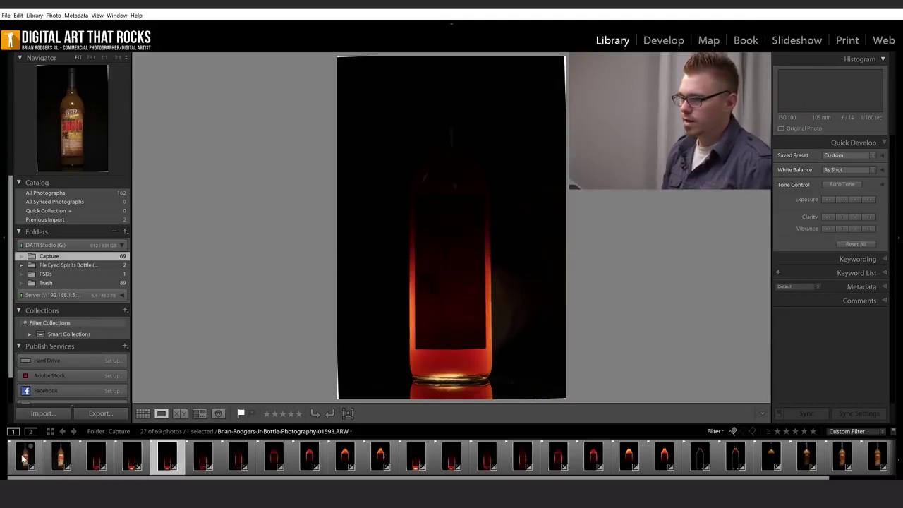
pyautogui.press('Right')
pyautogui.press('Right')
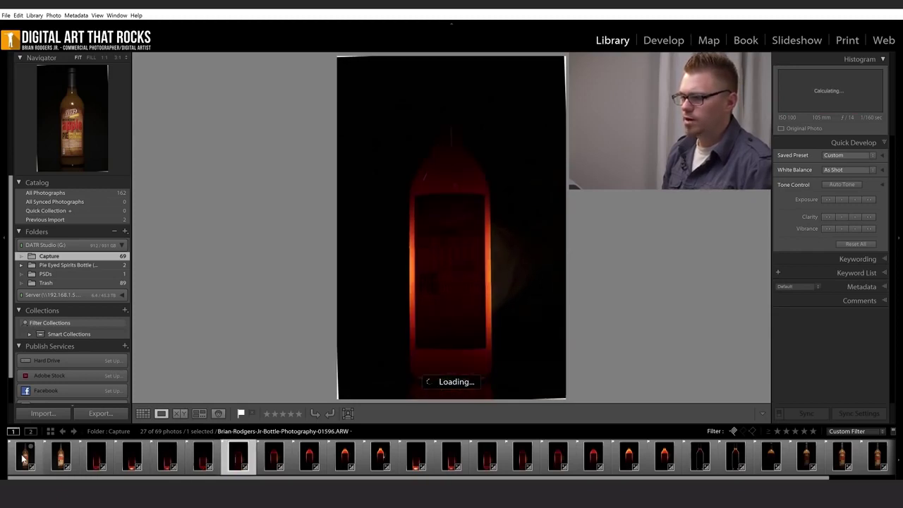
pyautogui.press('Right')
pyautogui.press('Right')
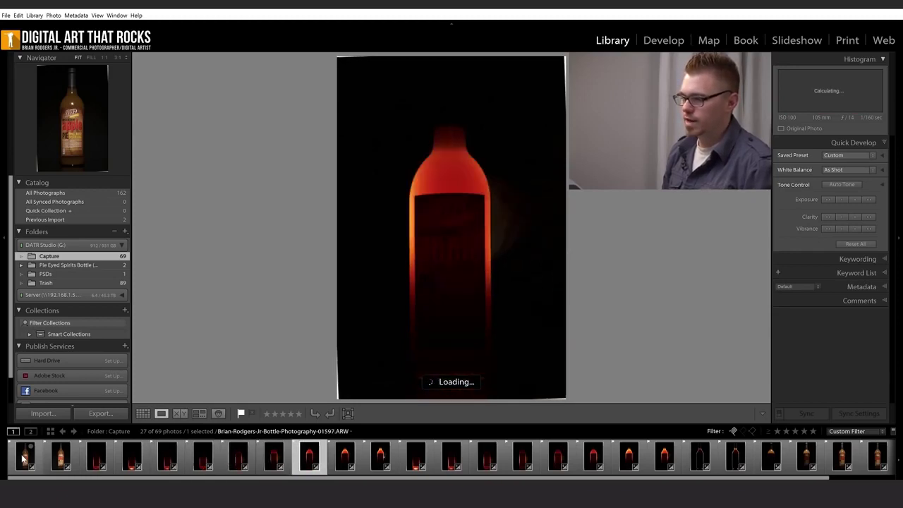
pyautogui.press('Right')
pyautogui.press('Right')
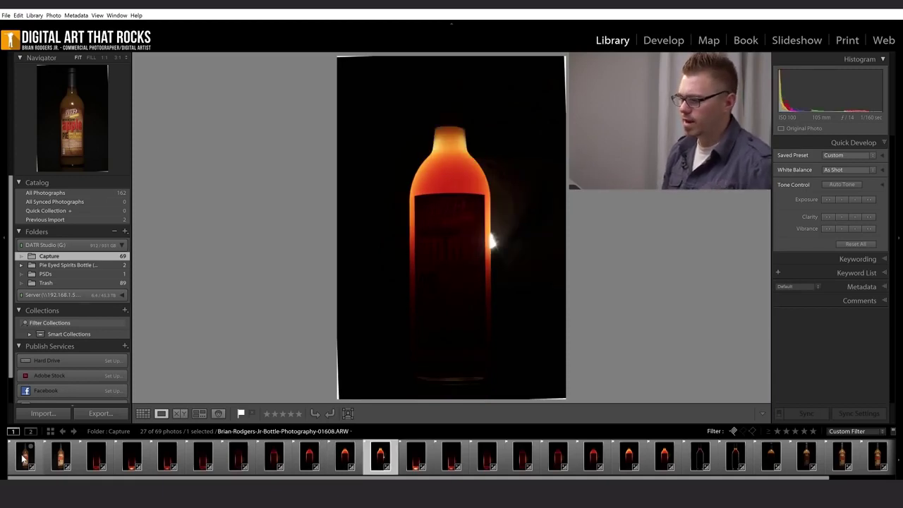
# Review the second red glow series of bottle photos, starting at the shot ending 01609.
pyautogui.press('Right')
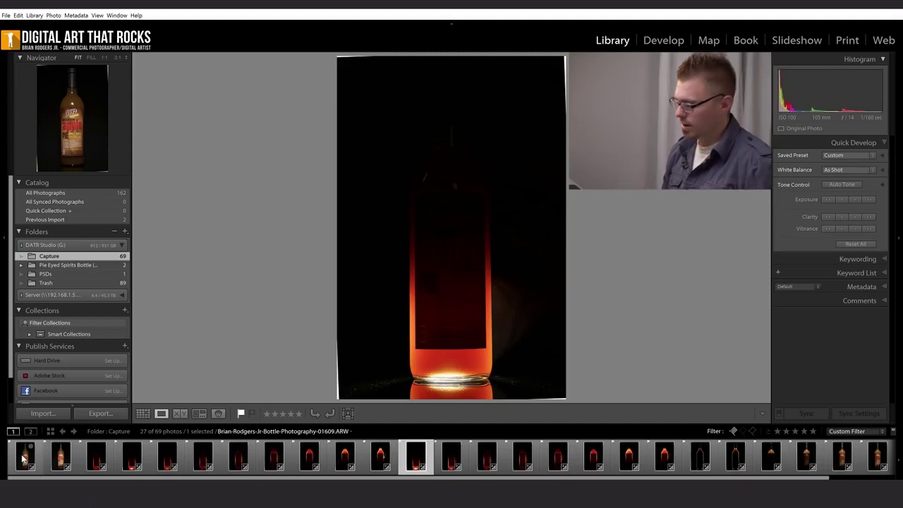
pyautogui.press('Right')
pyautogui.press('Right')
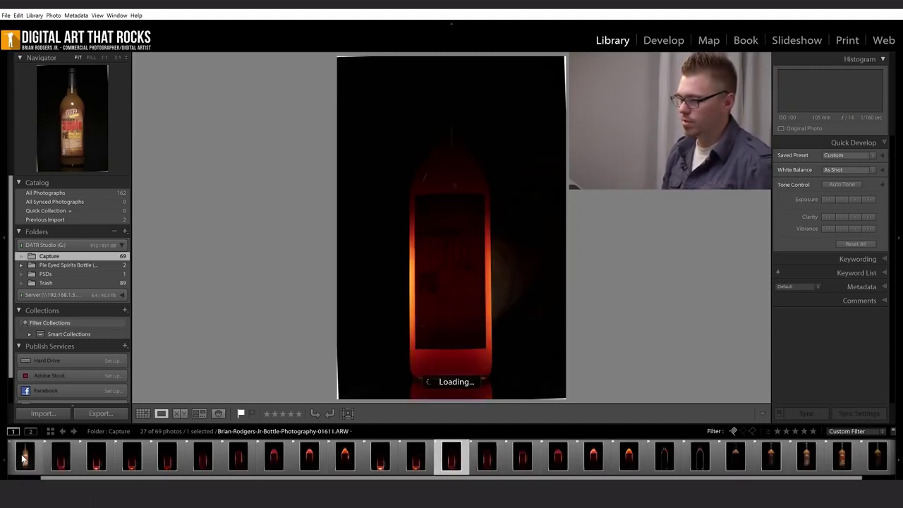
pyautogui.press('Right')
pyautogui.press('Right')
pyautogui.press('Right')
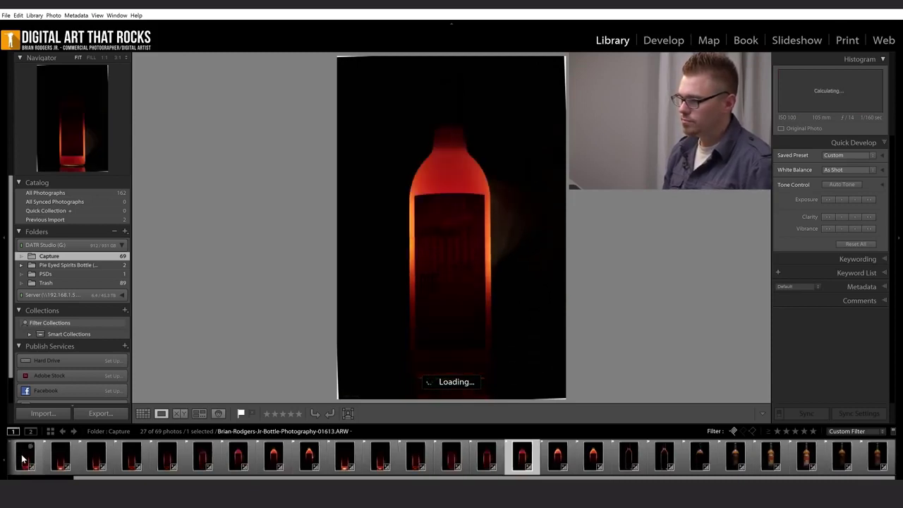
pyautogui.press('Right')
# Compare the two edge-lit bottle photos ending 01626 and 01631.
pyautogui.press('Right')
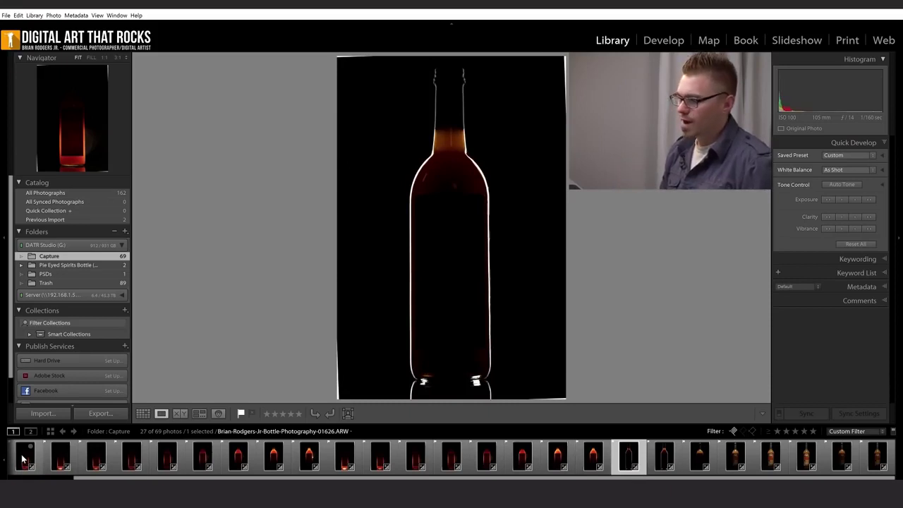
pyautogui.press('Right')
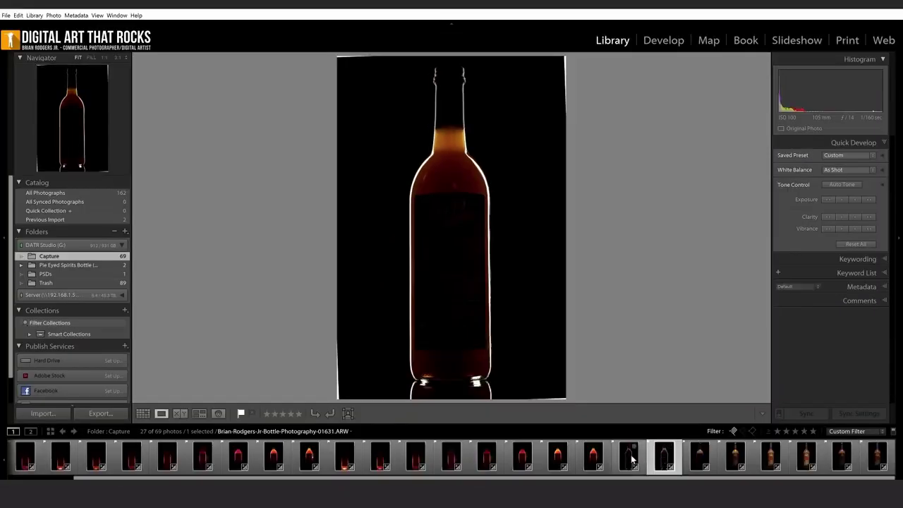
pyautogui.click(636, 458)
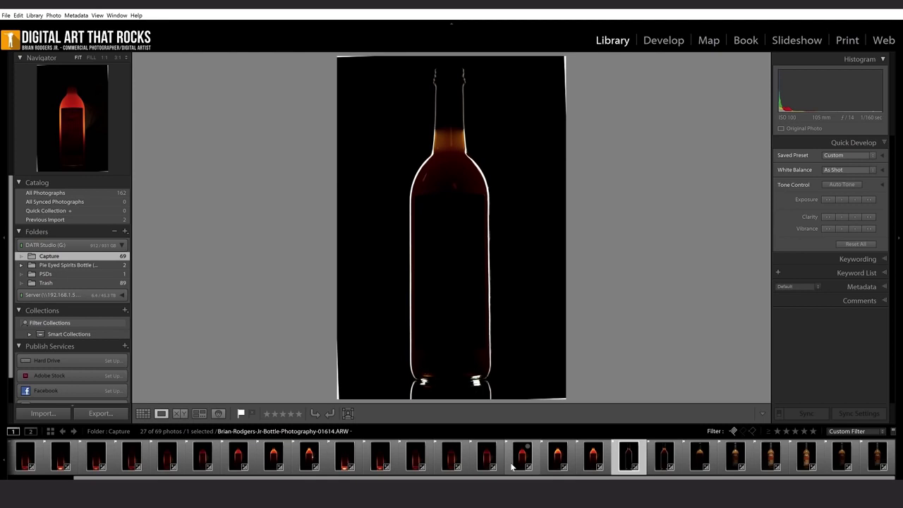
pyautogui.click(664, 456)
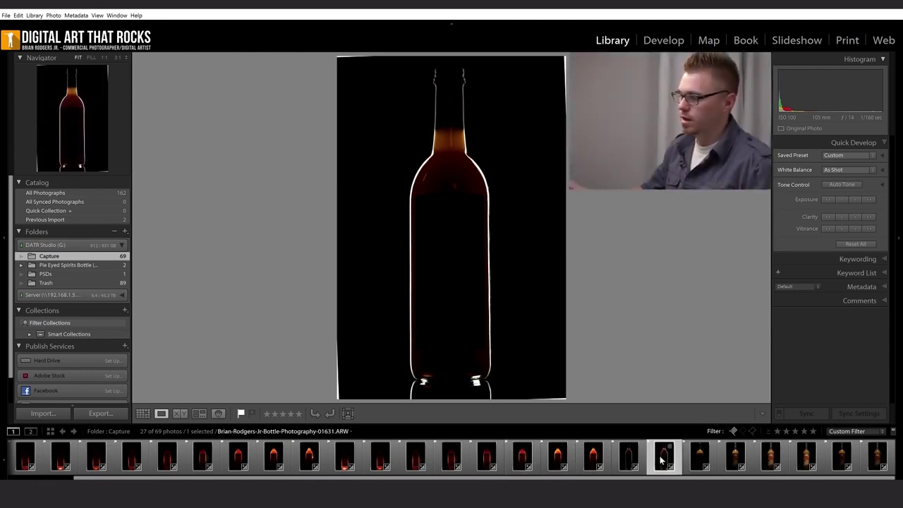
# Review the front-lit capped bottle photos, from the shot ending 01637 to the last one in the filmstrip.
pyautogui.press('Right')
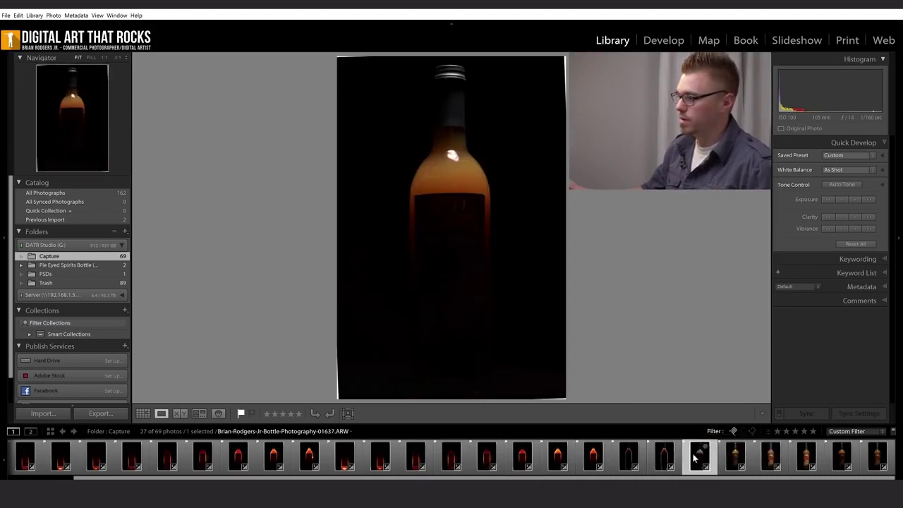
pyautogui.click(734, 455)
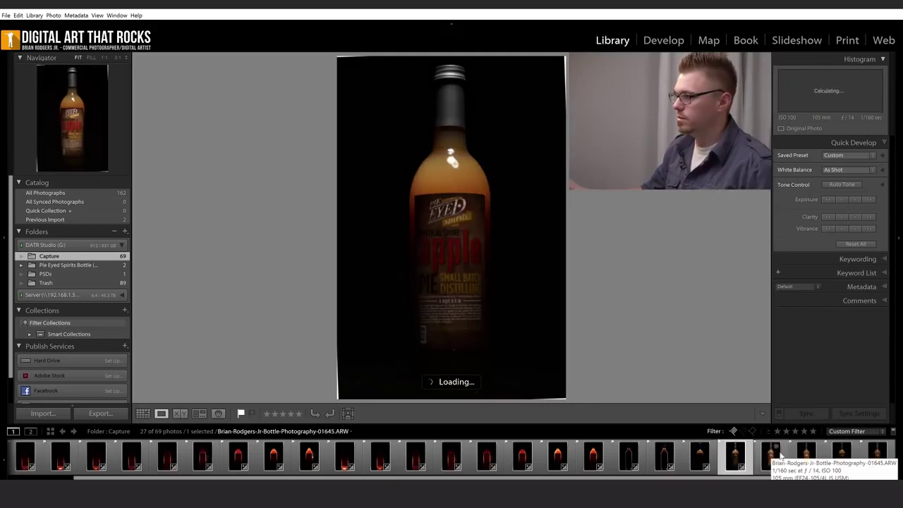
pyautogui.click(770, 455)
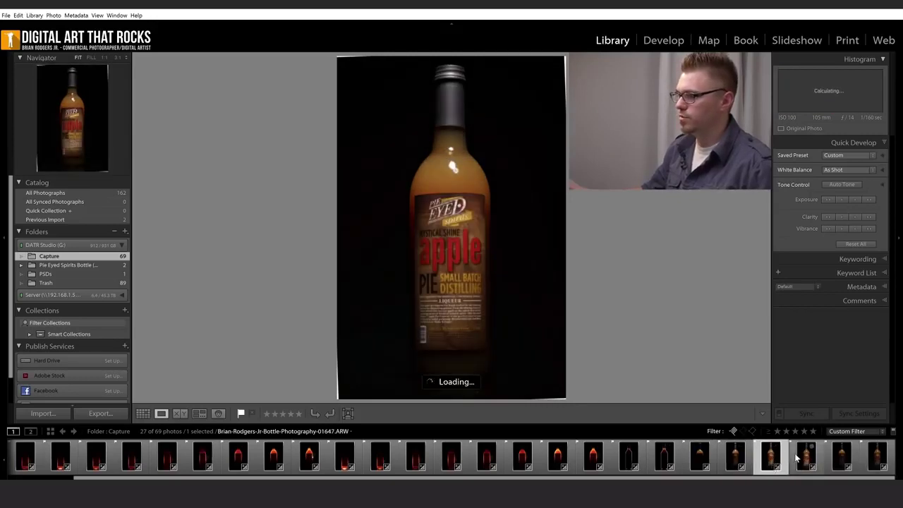
pyautogui.click(840, 455)
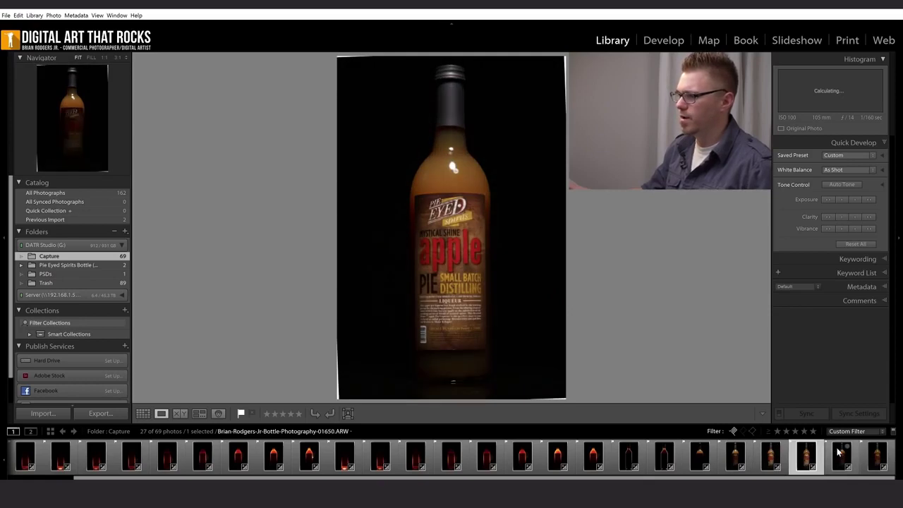
pyautogui.click(877, 455)
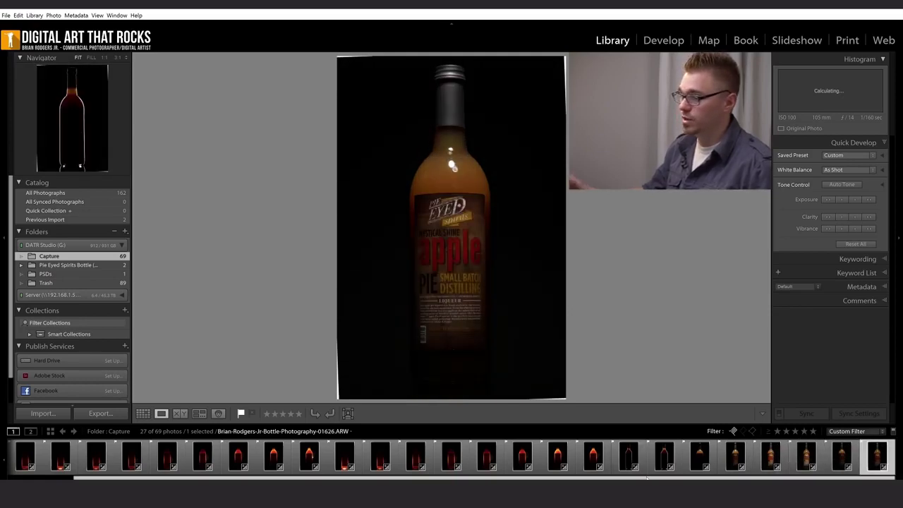
# Open the photo ending 01637 in Develop and examine its Transform settings, especially the Rotate value.
pyautogui.click(625, 455)
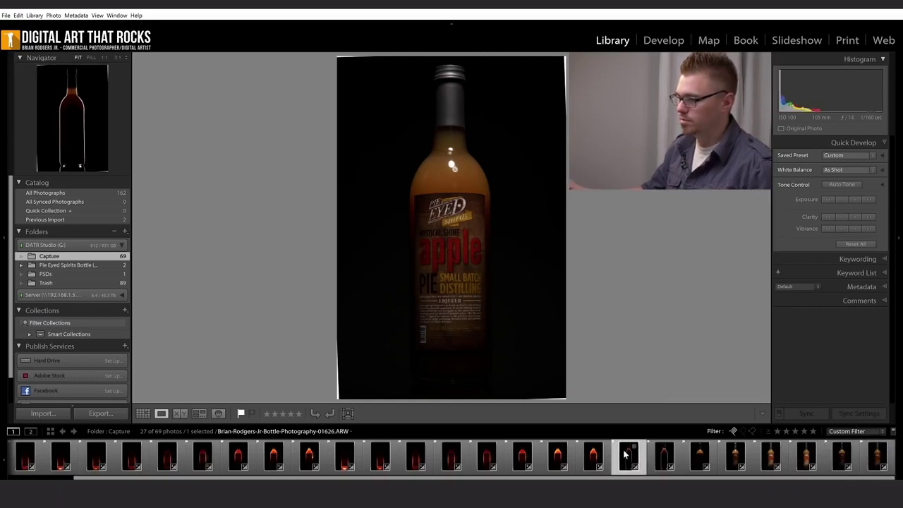
pyautogui.press('Right')
pyautogui.press('Right')
pyautogui.press('d')
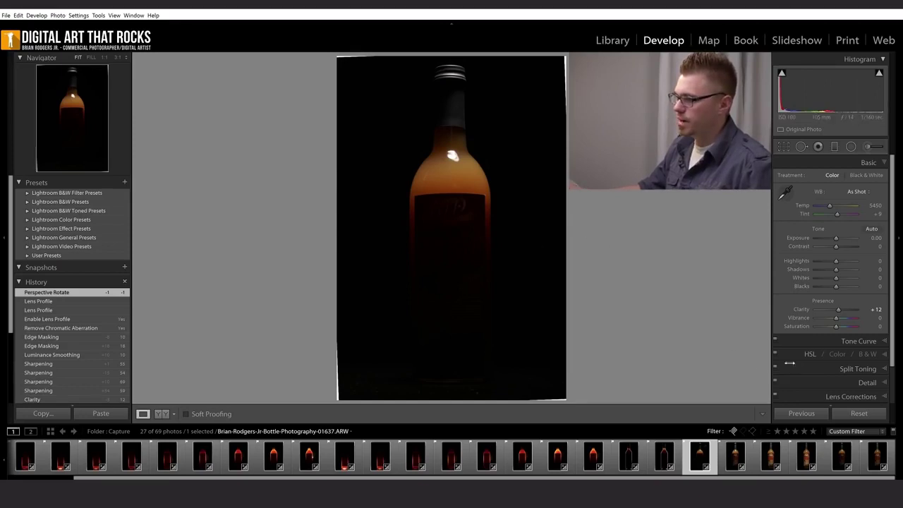
pyautogui.scroll(-2, 794, 366)
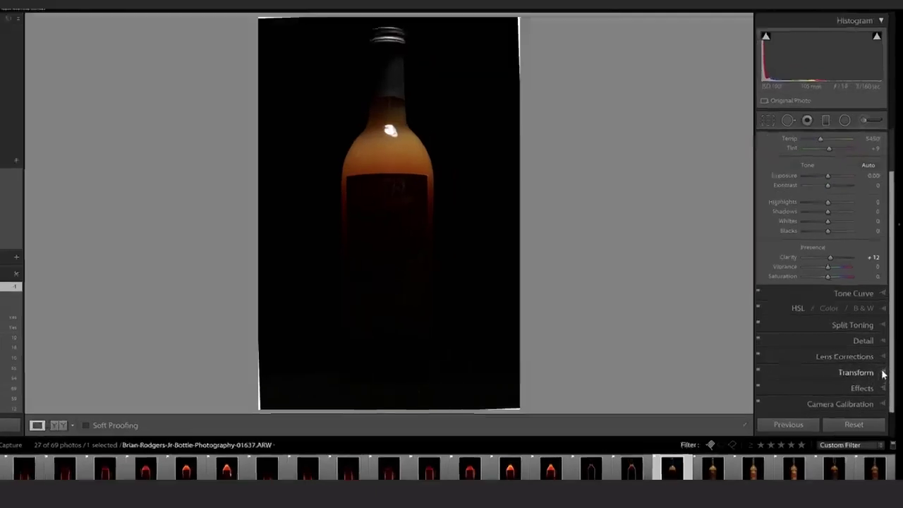
pyautogui.click(881, 368)
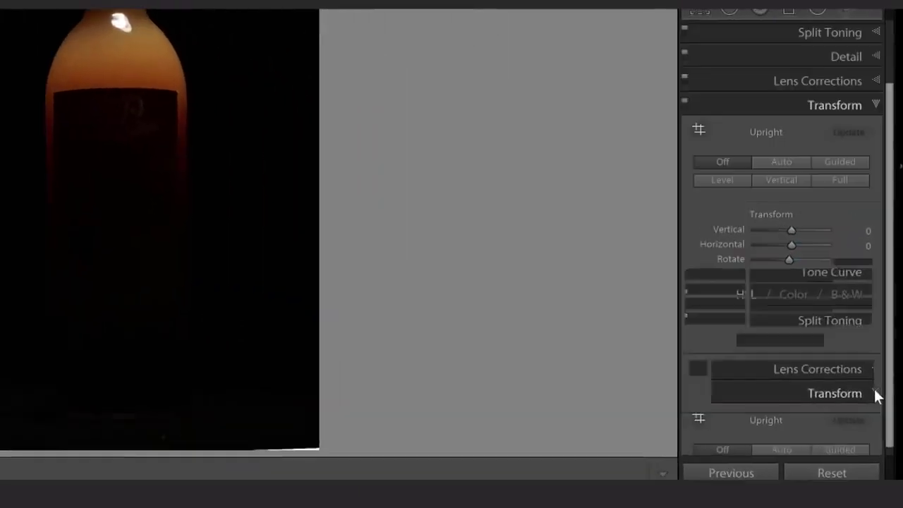
pyautogui.moveTo(802, 256); pyautogui.dragTo(787, 258)
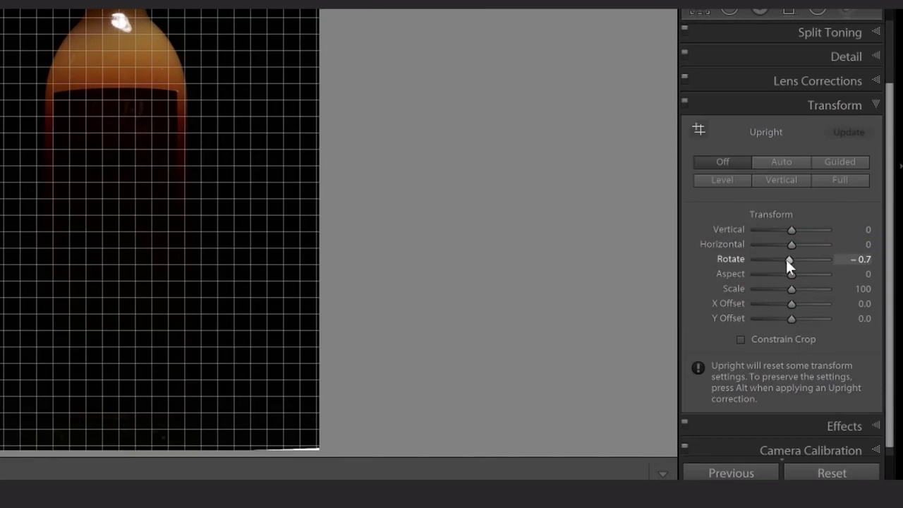
pyautogui.moveTo(785, 259); pyautogui.dragTo(785, 259)
pyautogui.scroll(2, 858, 71)
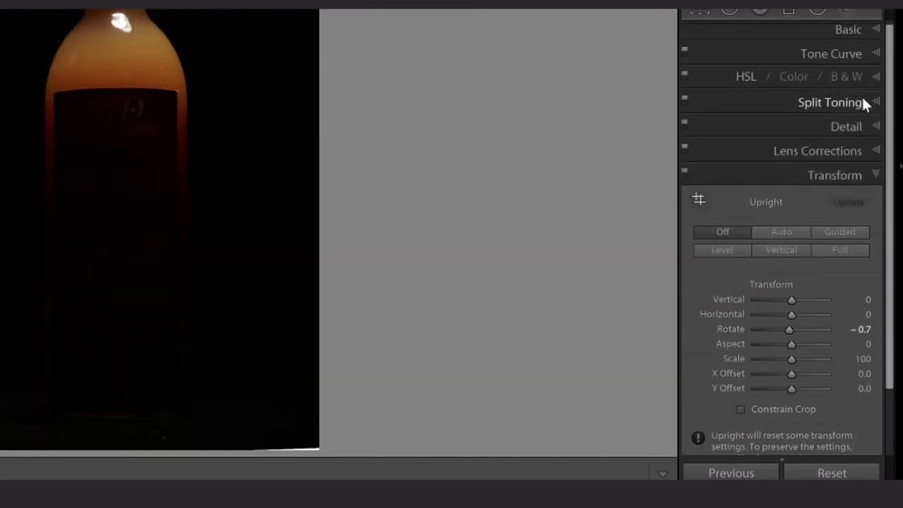
# Examine the photo's Basic, Detail, Lens Corrections and Camera Calibration settings.
pyautogui.click(871, 30)
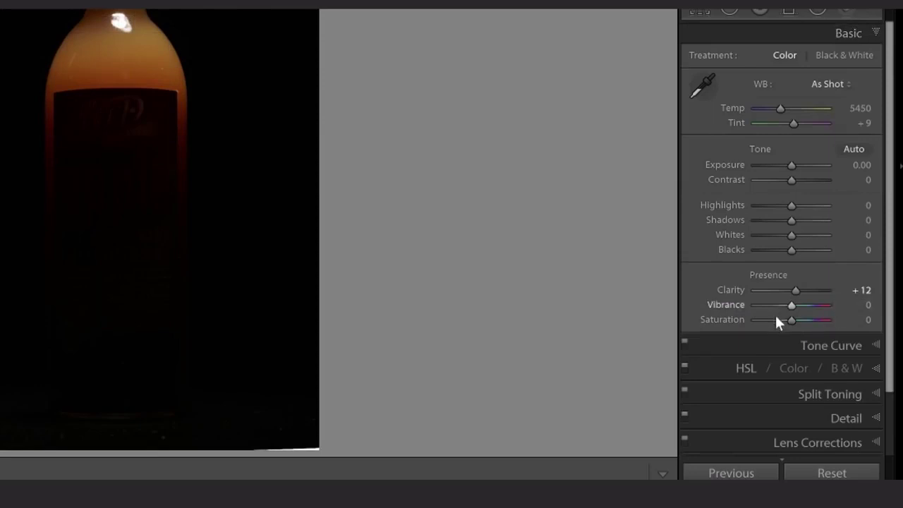
pyautogui.scroll(-1, 846, 356)
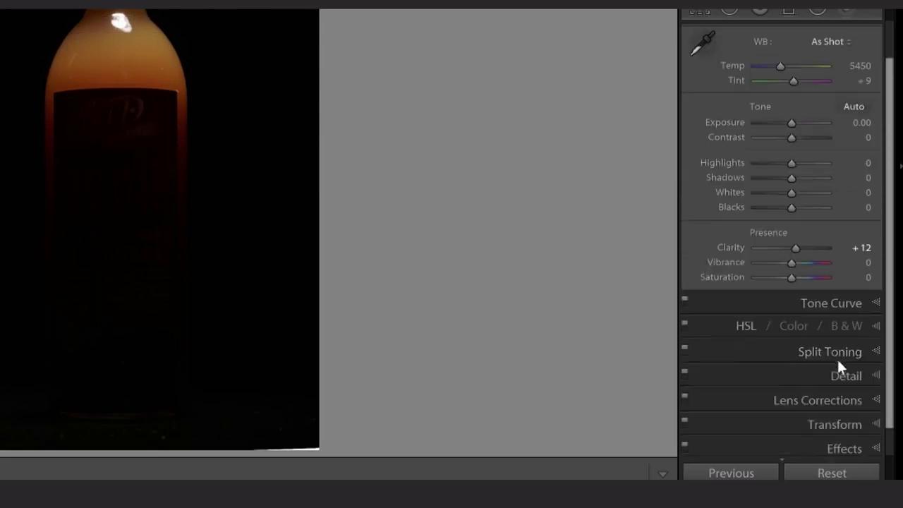
pyautogui.click(876, 376)
pyautogui.scroll(-2, 840, 301)
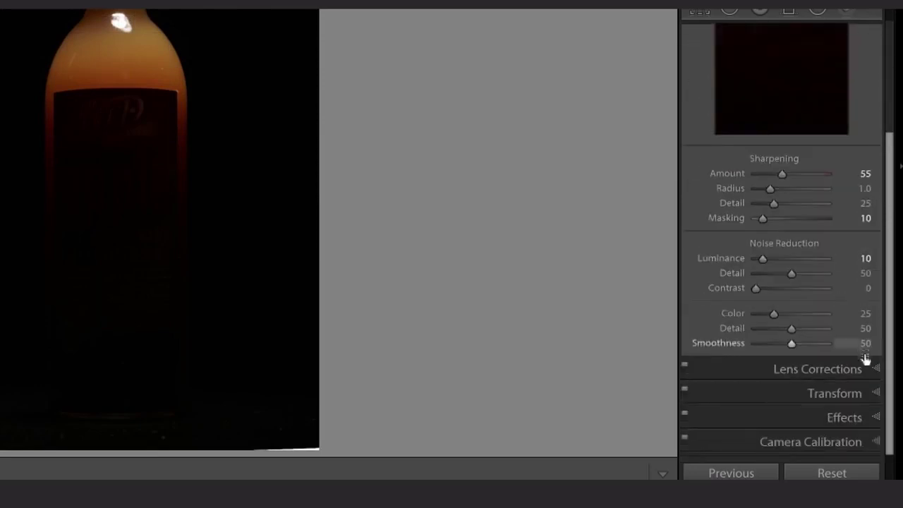
pyautogui.click(877, 369)
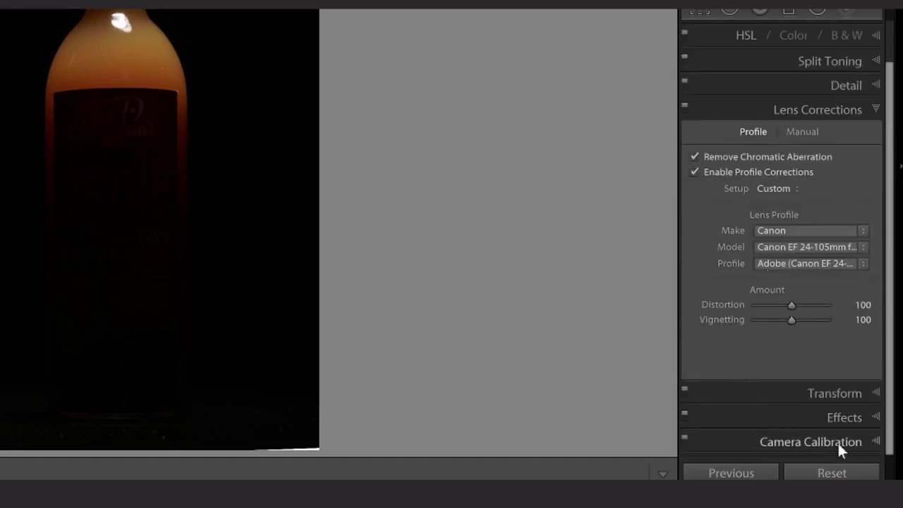
pyautogui.click(877, 442)
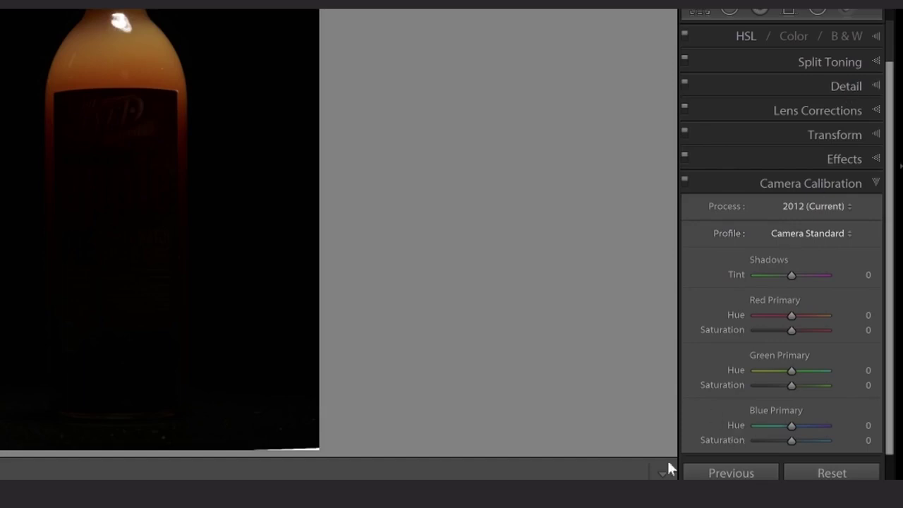
# Bring up the edge-lit bottle photo in Develop and open its Basic settings.
pyautogui.press('Right')
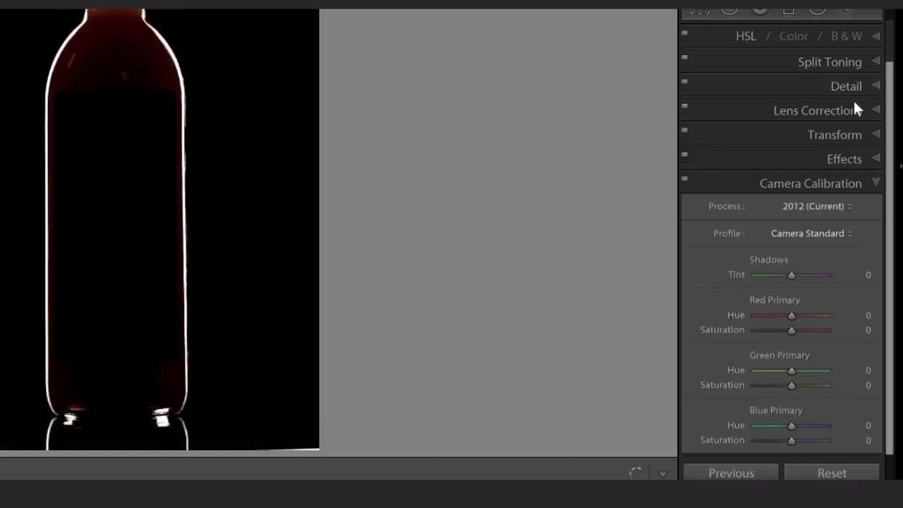
pyautogui.scroll(2, 852, 113)
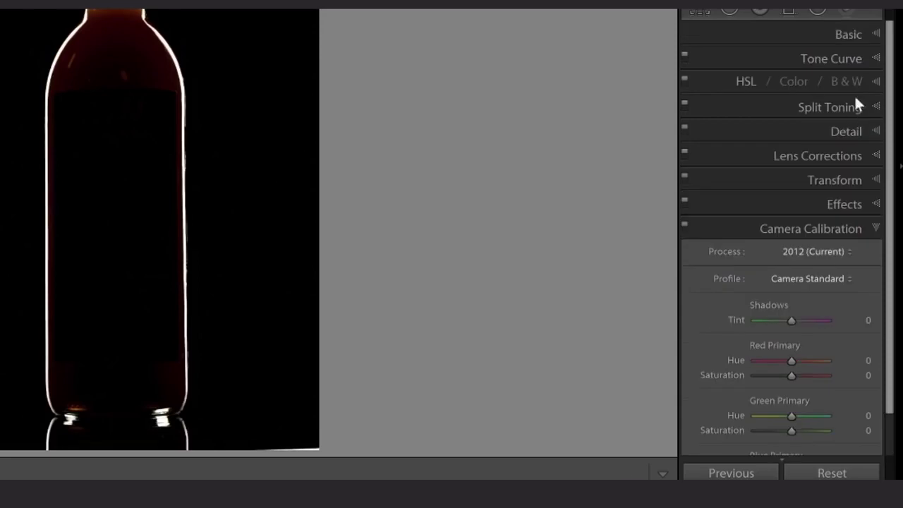
pyautogui.click(871, 34)
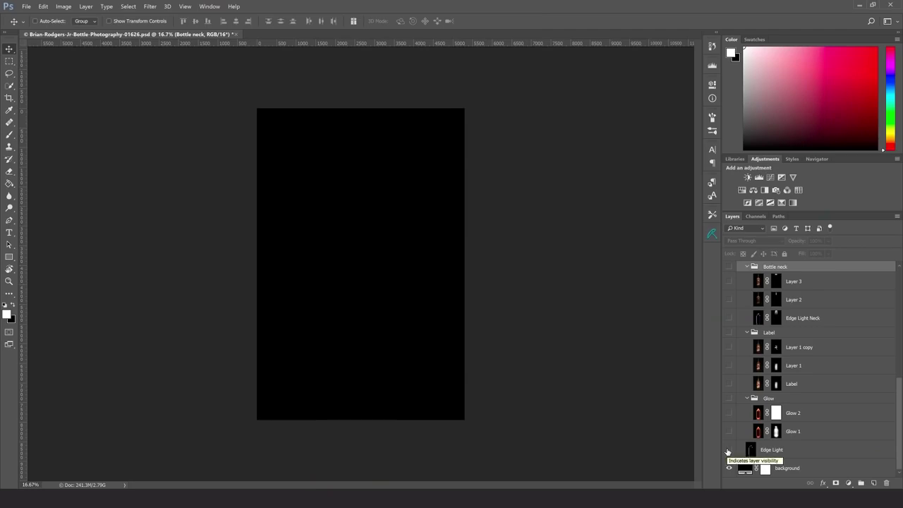
# Switch to Photoshop and make the Edge Light layer above the background active and visible in the bottle composite.
pyautogui.click(776, 450)
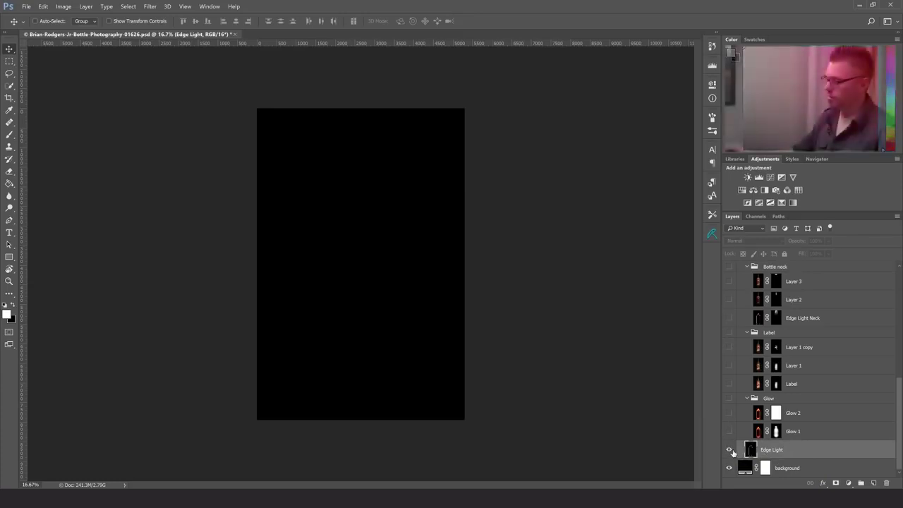
pyautogui.click(729, 450)
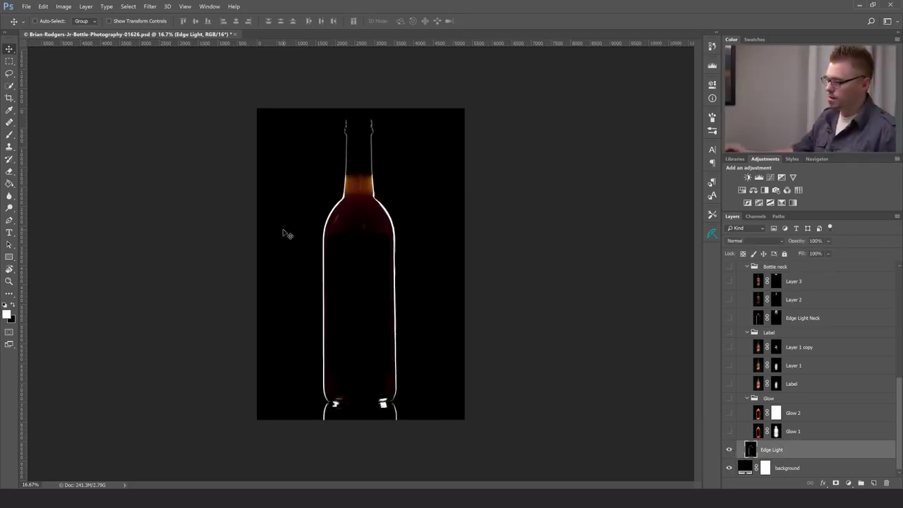
# Show the Glow group with its Glow 1 layer above Edge Light and make Glow 1 active.
pyautogui.click(812, 468)
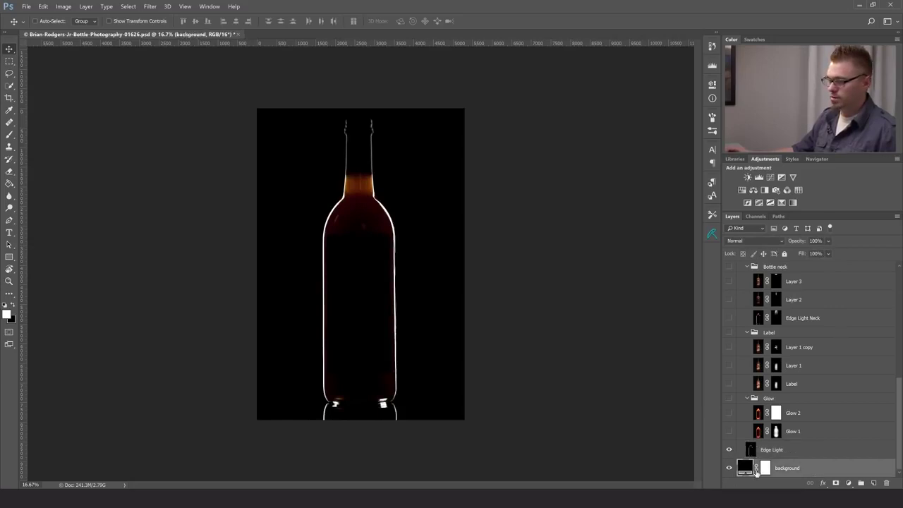
pyautogui.click(786, 449)
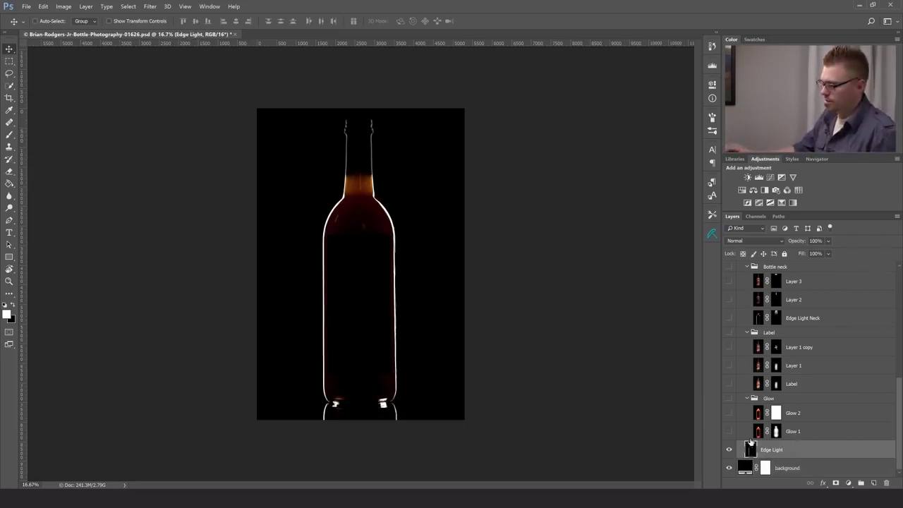
pyautogui.click(729, 399)
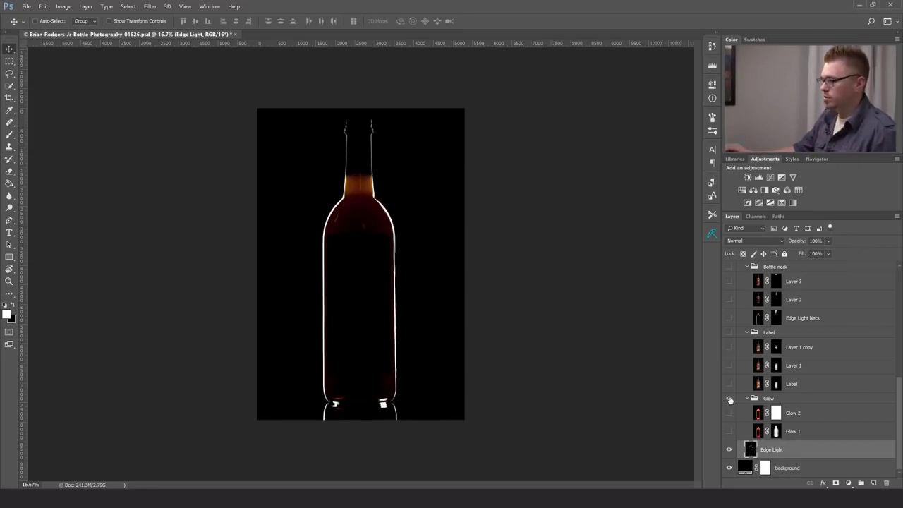
pyautogui.click(729, 431)
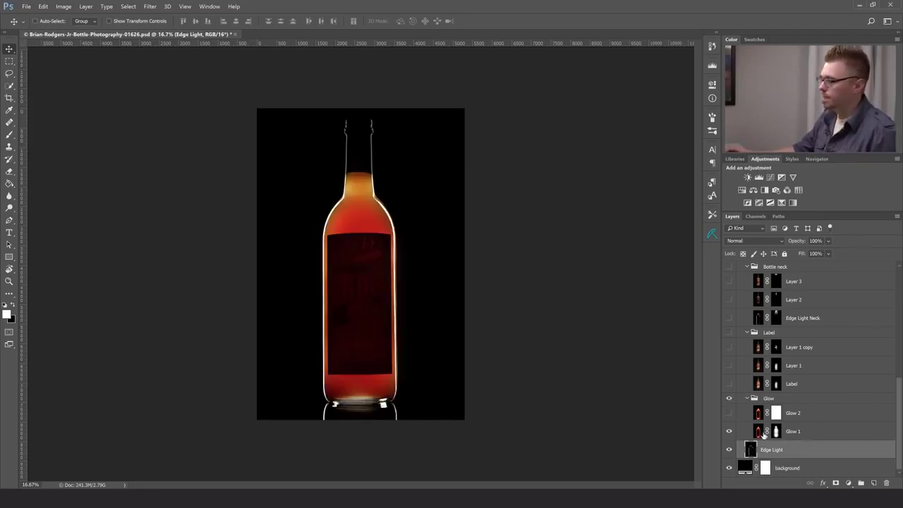
pyautogui.click(806, 432)
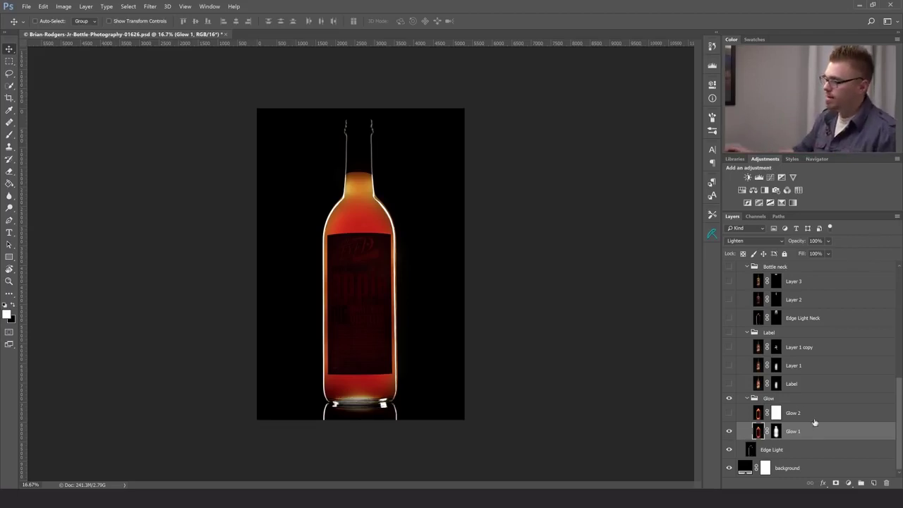
# Compare Glow 1 in Normal and Lighten blend modes with its mask disabled, restoring Lighten and the mask.
pyautogui.click(769, 240)
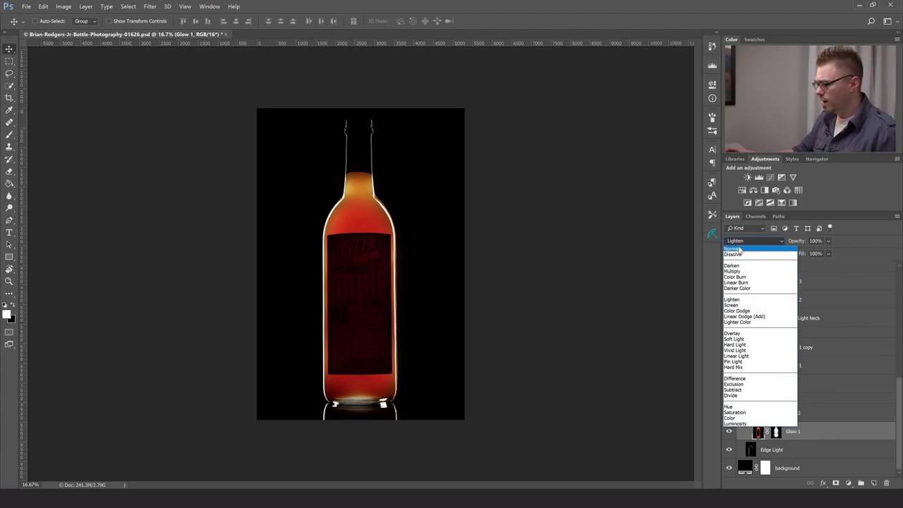
pyautogui.click(738, 250)
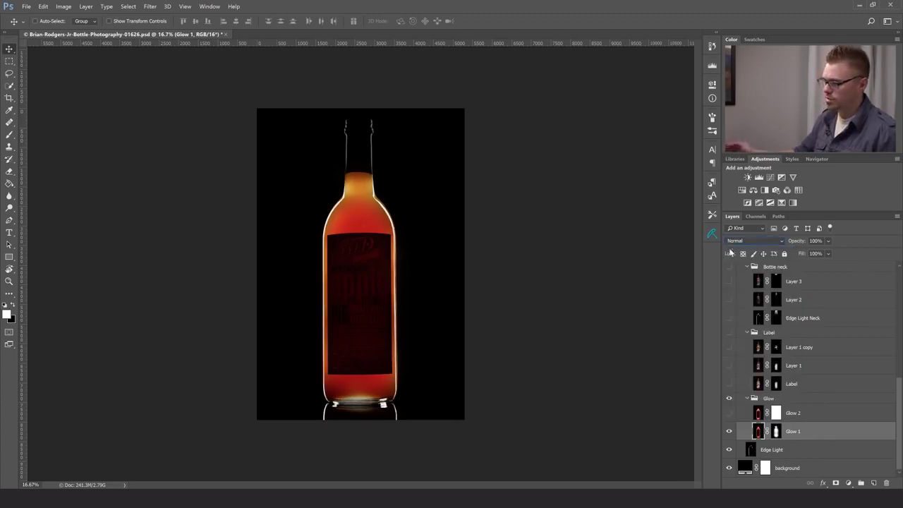
pyautogui.keyDown('shift'); pyautogui.click(778, 431); pyautogui.keyUp('shift')
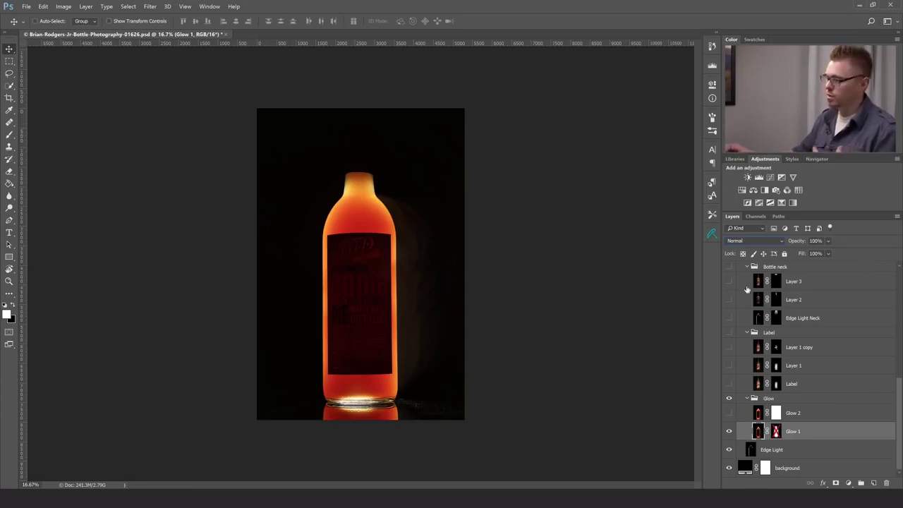
pyautogui.click(769, 241)
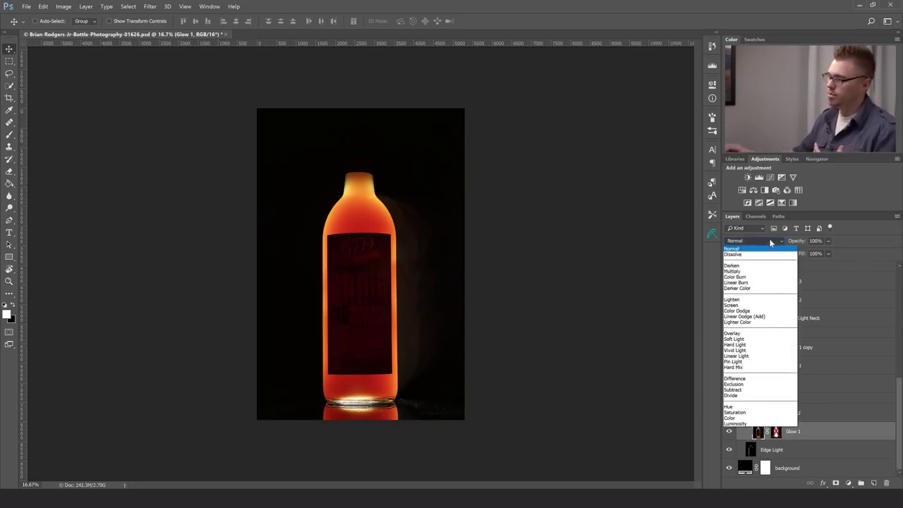
pyautogui.click(752, 304)
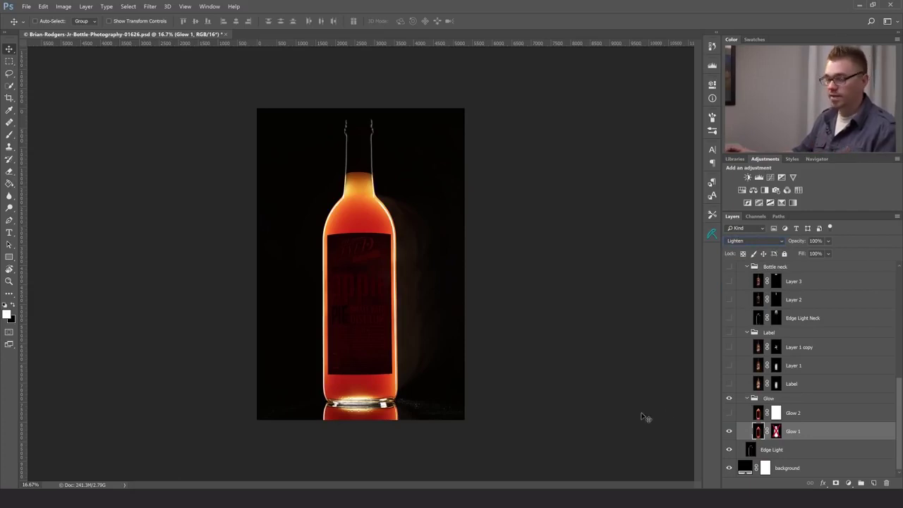
pyautogui.keyDown('shift'); pyautogui.click(777, 432); pyautogui.keyUp('shift')
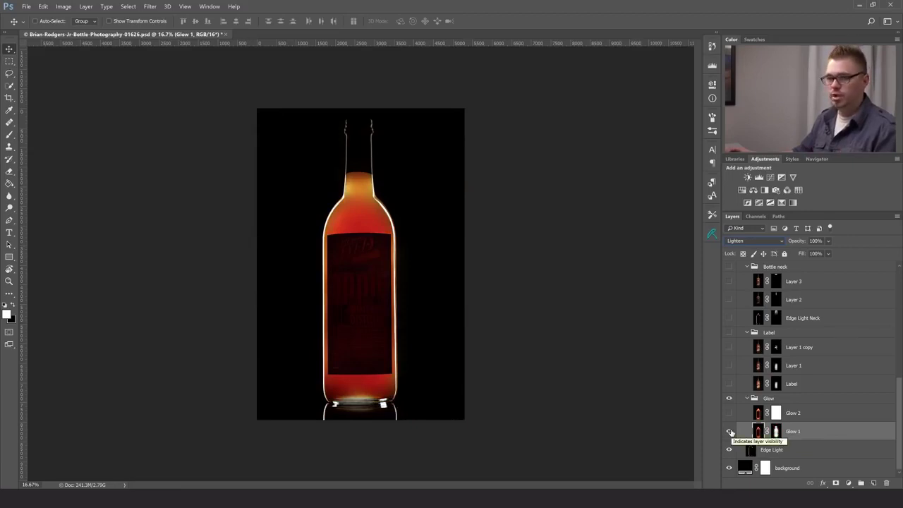
# Compare the bottle with the masked Glow 1 layer hidden and shown, leaving the layer visible.
pyautogui.click(730, 431)
pyautogui.click(730, 431)
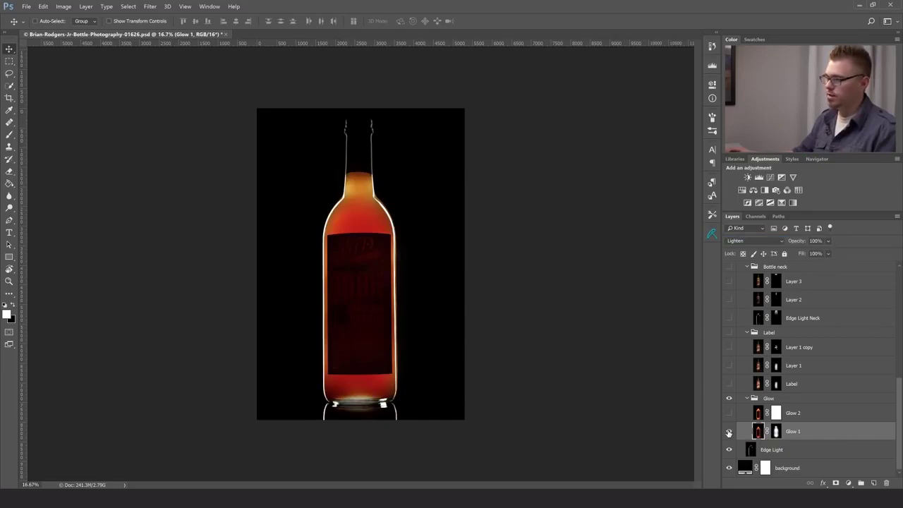
pyautogui.click(729, 432)
pyautogui.click(729, 432)
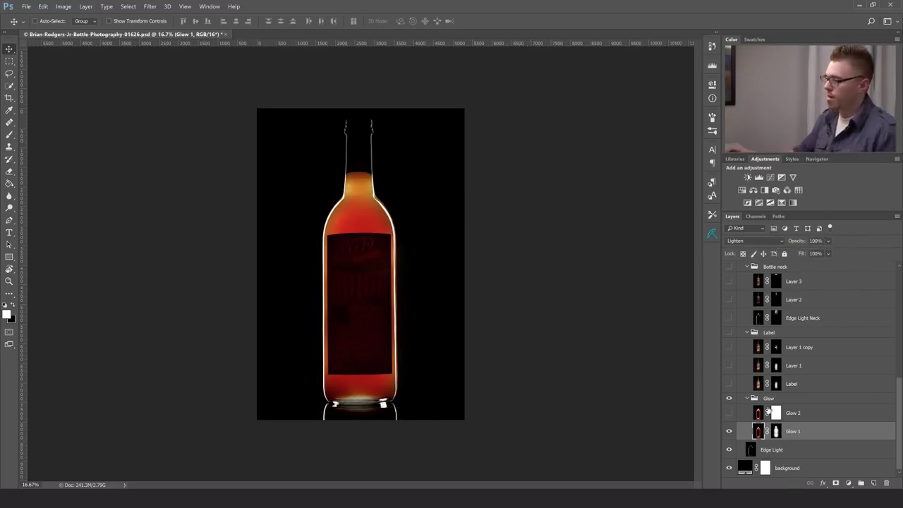
# Make Glow 2 active and compare the bottle with it shown and hidden, leaving it hidden.
pyautogui.click(730, 413)
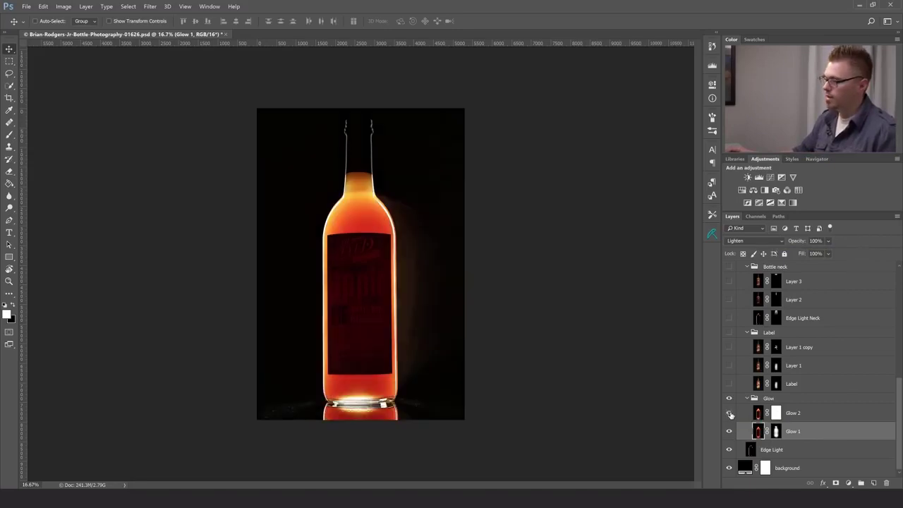
pyautogui.click(823, 414)
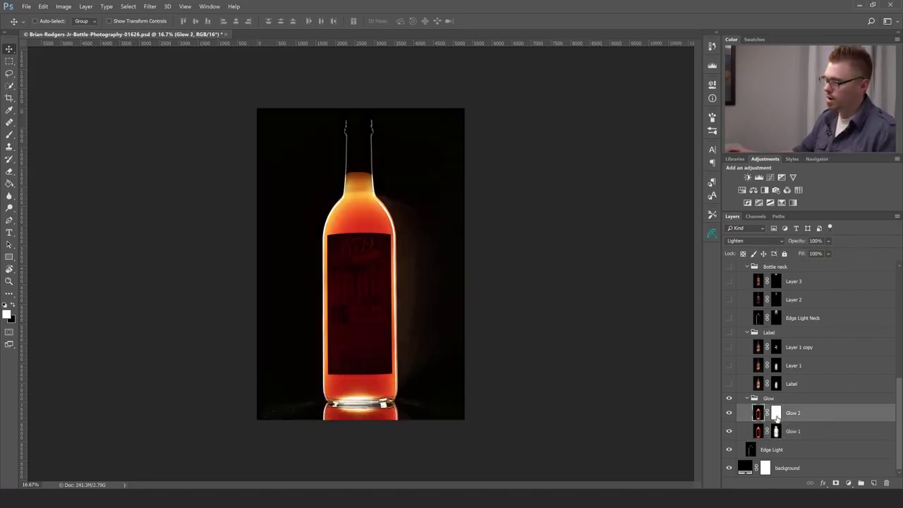
pyautogui.click(727, 414)
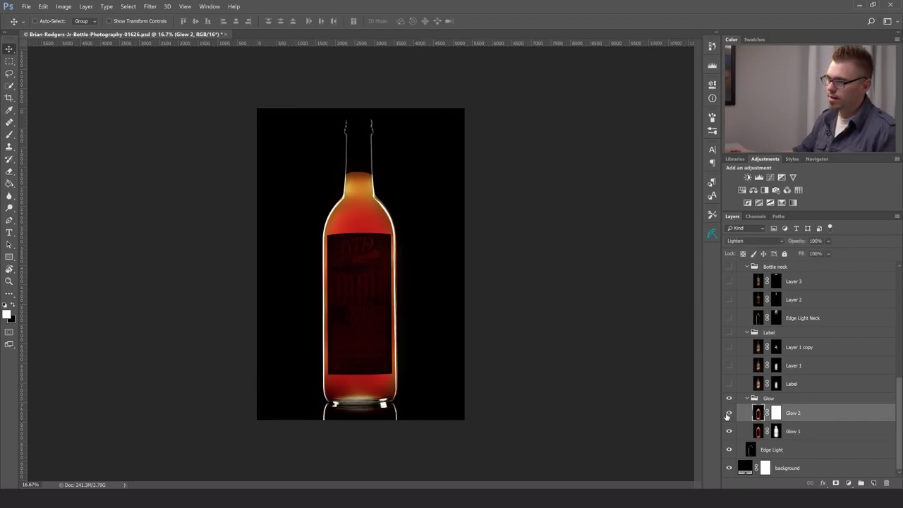
pyautogui.click(728, 414)
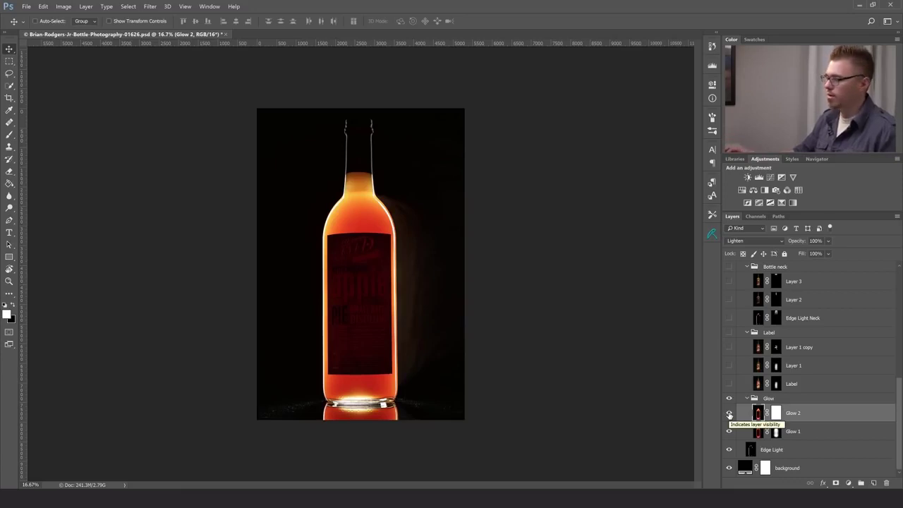
pyautogui.click(729, 413)
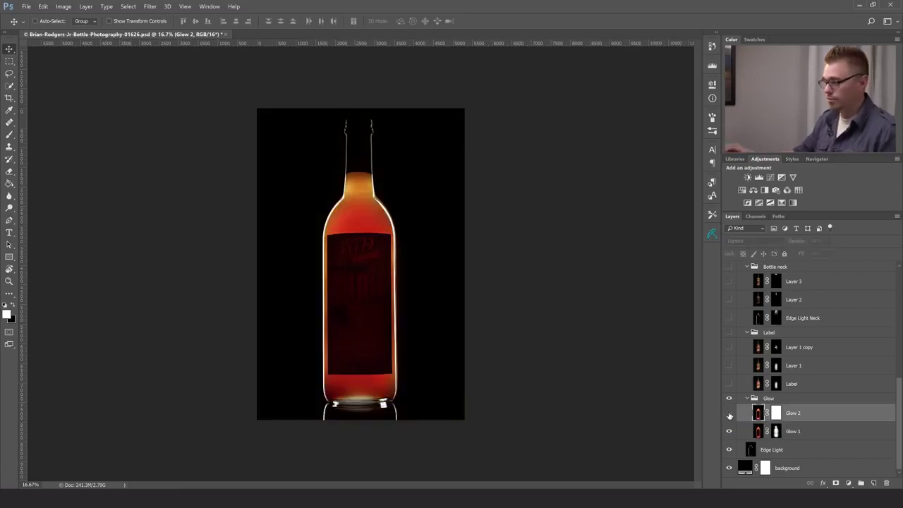
# Collapse the Glow group and show the Label group with its base Label layer.
pyautogui.click(747, 399)
pyautogui.click(730, 420)
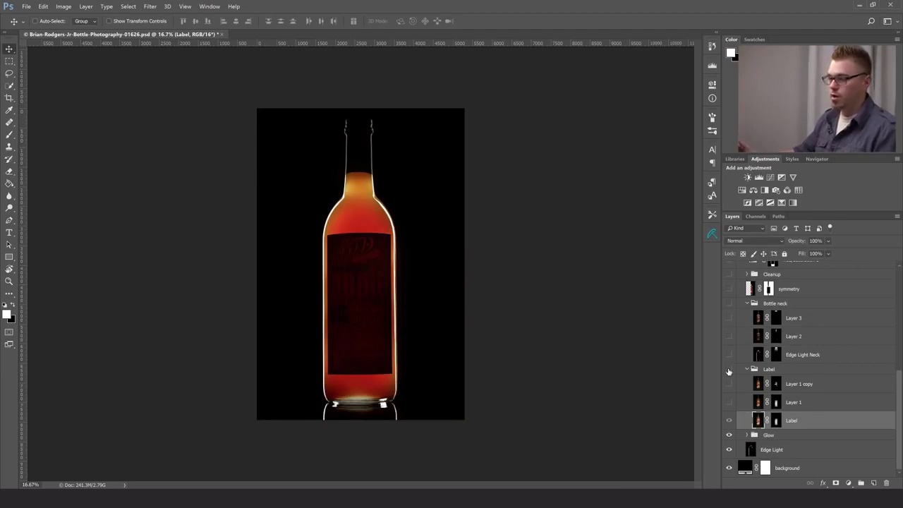
pyautogui.click(728, 370)
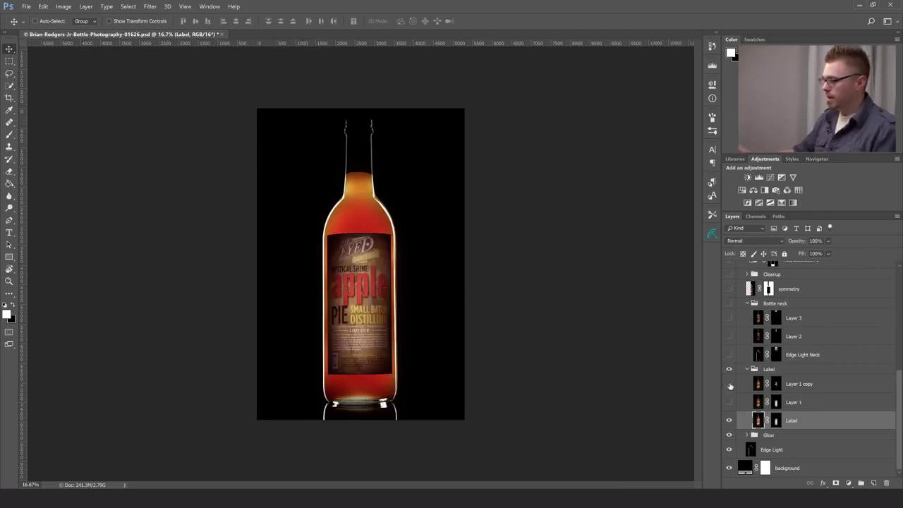
# Compare the Label layer with its mask disabled and enabled, leaving the mask enabled.
pyautogui.keyDown('shift'); pyautogui.click(775, 421); pyautogui.keyUp('shift')
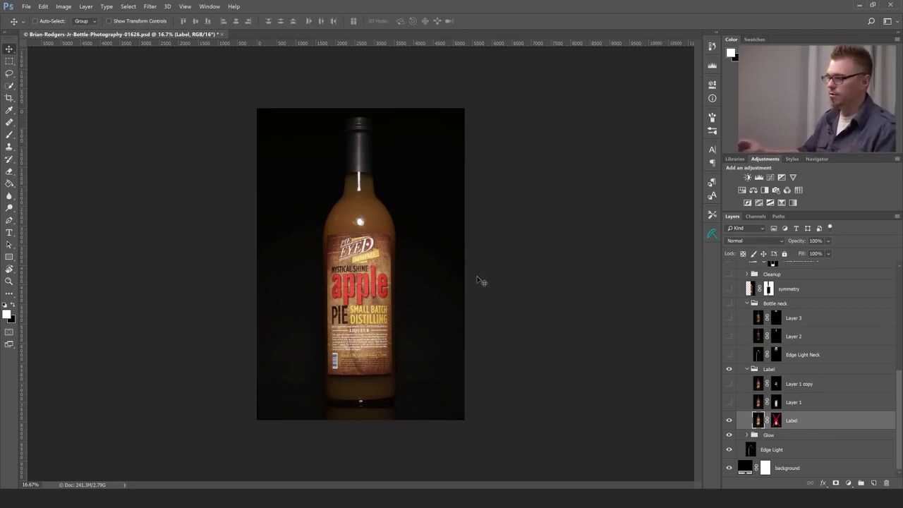
pyautogui.keyDown('shift'); pyautogui.click(776, 421); pyautogui.keyUp('shift')
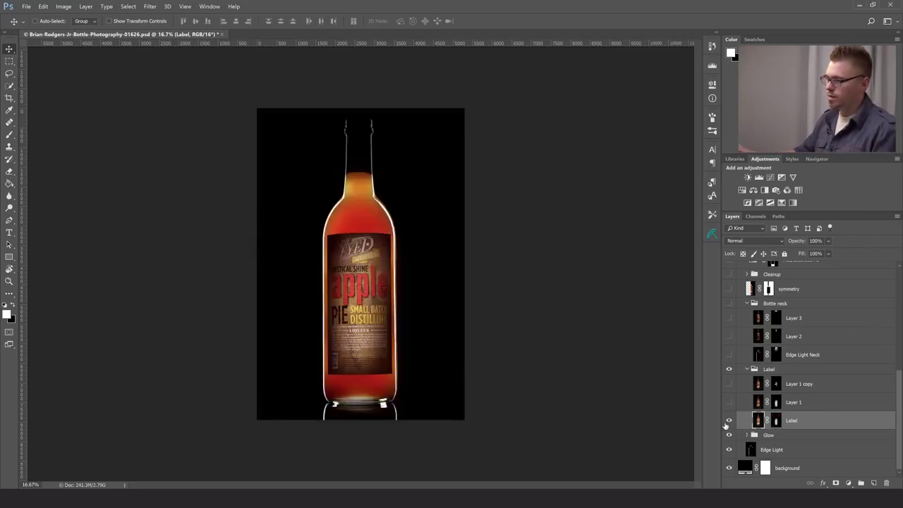
pyautogui.keyDown('shift'); pyautogui.click(776, 420); pyautogui.keyUp('shift')
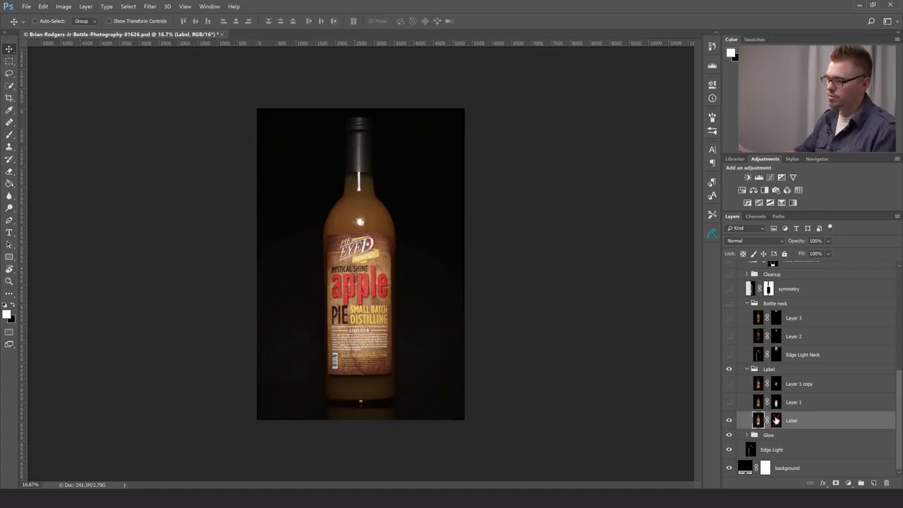
pyautogui.keyDown('shift'); pyautogui.click(776, 421); pyautogui.keyUp('shift')
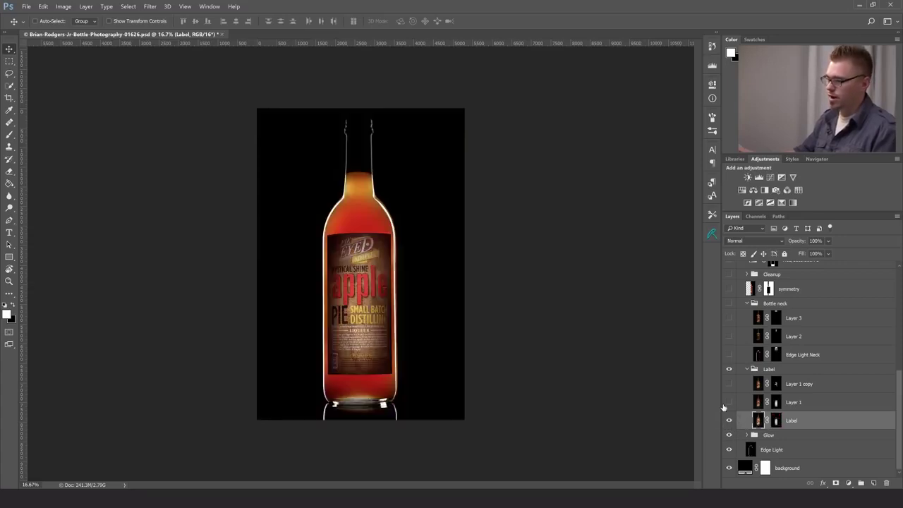
# Show Layer 1 in the Label group and compare it with the Label layer while both masks are temporarily disabled.
pyautogui.click(728, 402)
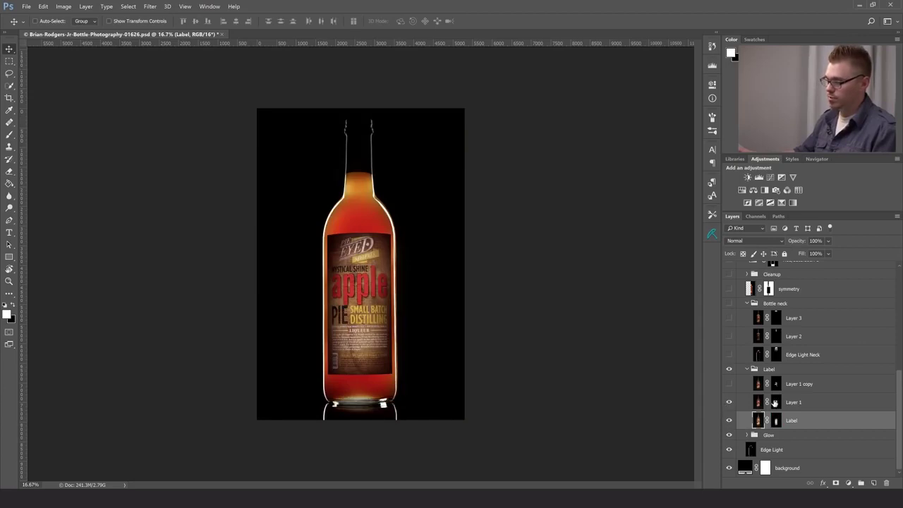
pyautogui.keyDown('shift'); pyautogui.click(775, 402); pyautogui.keyUp('shift')
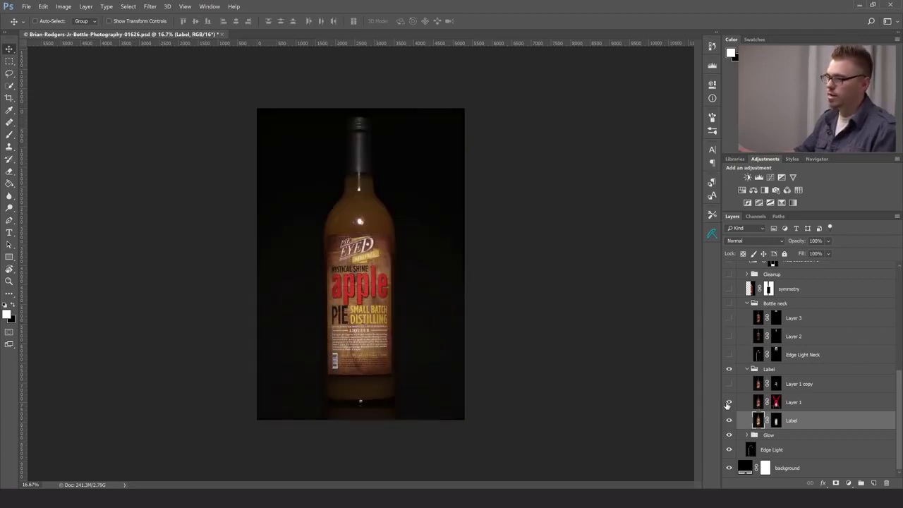
pyautogui.keyDown('shift'); pyautogui.click(775, 421); pyautogui.keyUp('shift')
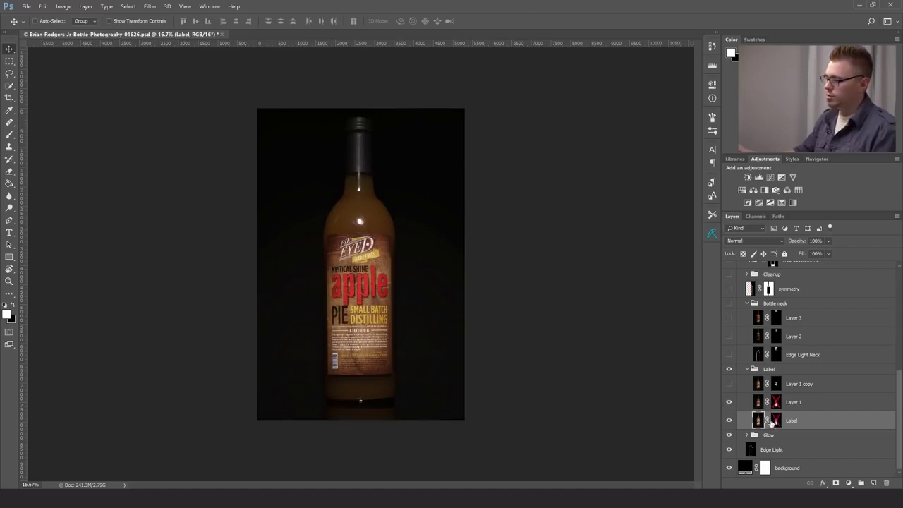
pyautogui.click(729, 402)
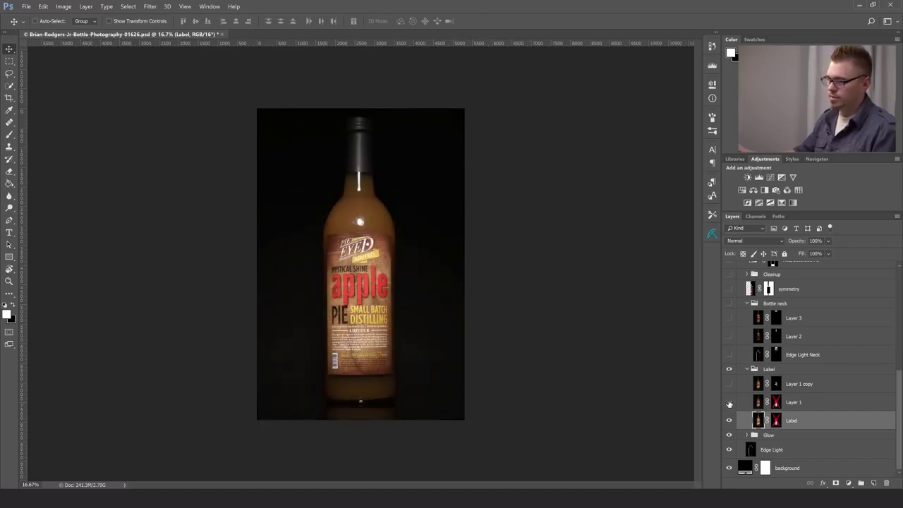
pyautogui.click(730, 402)
pyautogui.keyDown('shift'); pyautogui.click(775, 420); pyautogui.keyUp('shift')
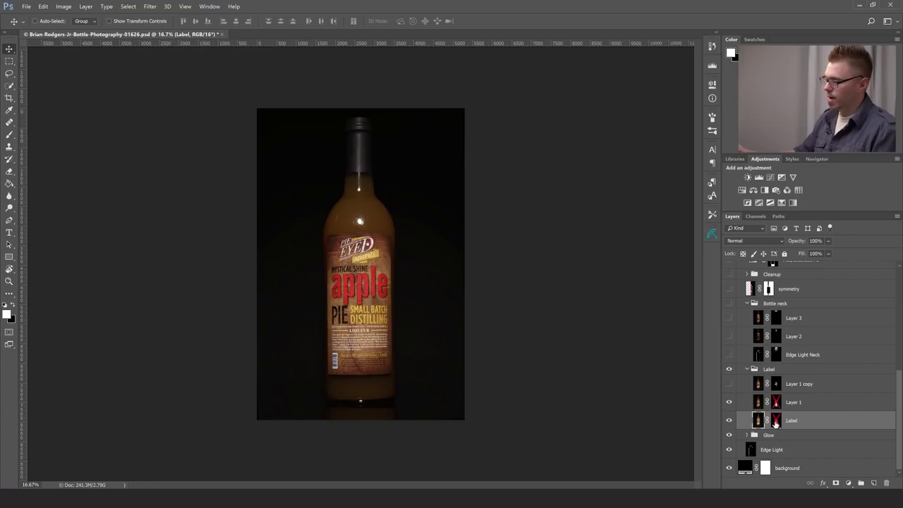
pyautogui.keyDown('shift'); pyautogui.click(776, 402); pyautogui.keyUp('shift')
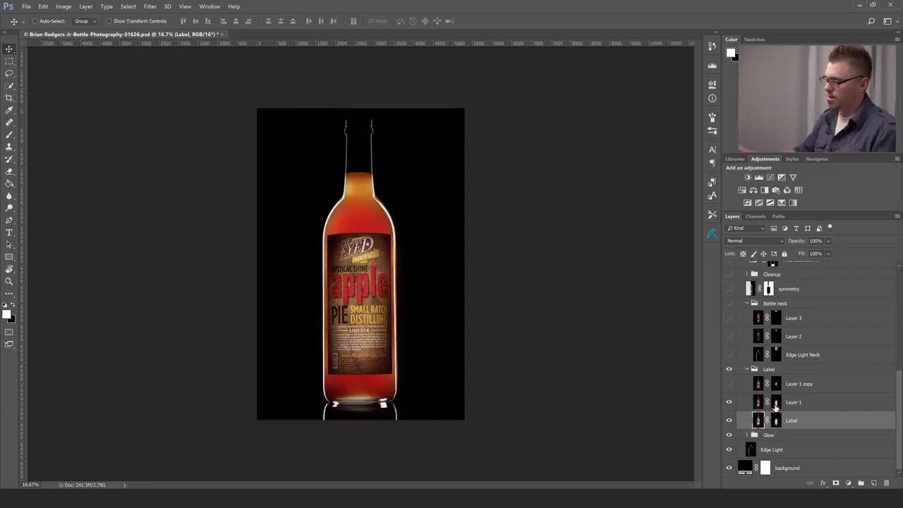
# Compare the bottle label with the masked Layer 1 hidden and shown, and make Layer 1 active.
pyautogui.click(729, 402)
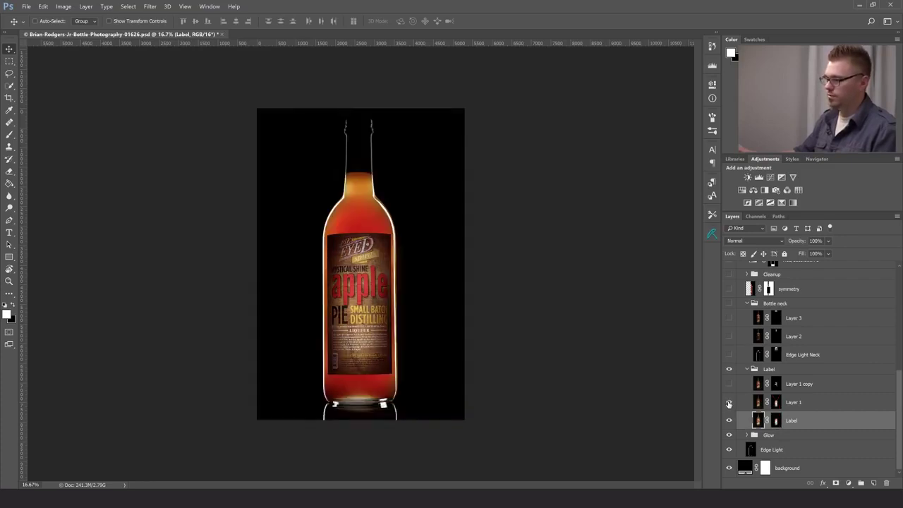
pyautogui.click(729, 403)
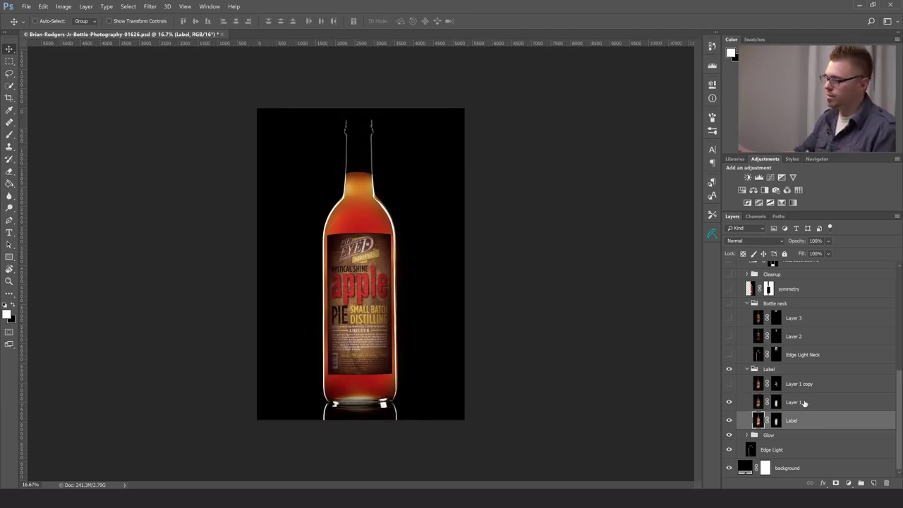
pyautogui.click(804, 402)
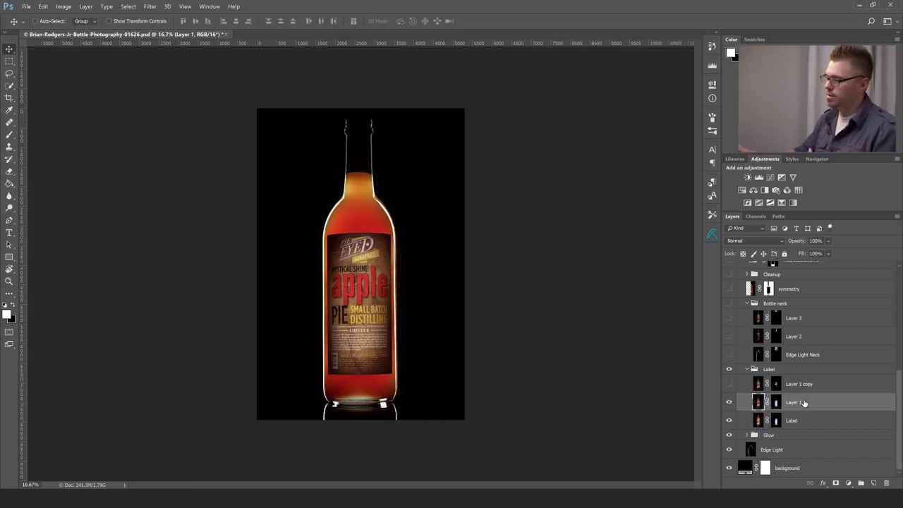
# Show Layer 1 copy and display its mask as a red overlay, with black as the foreground color.
pyautogui.click(729, 384)
pyautogui.click(775, 384)
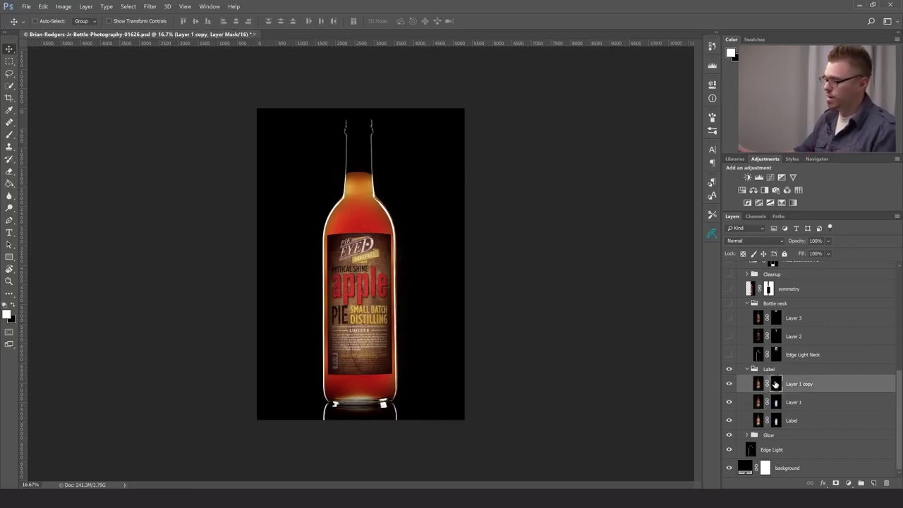
pyautogui.press('\\')
pyautogui.press('x')
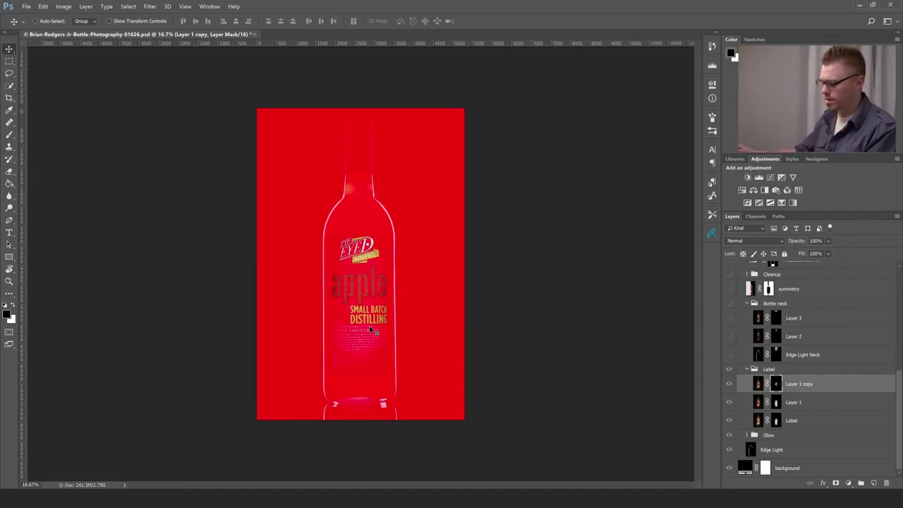
# Hide the red mask overlay, set the foreground color to white, and compare the label with Layer 1 copy hidden and shown.
pyautogui.press('\\')
pyautogui.press('x')
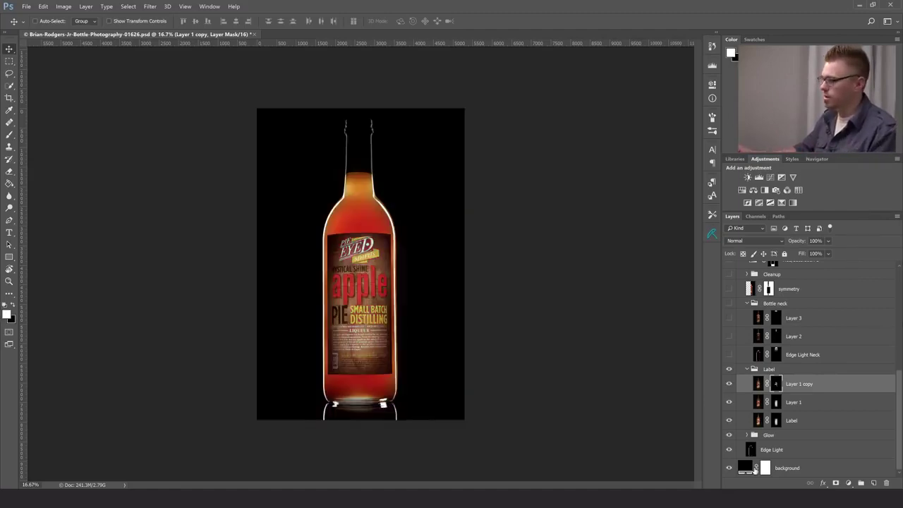
pyautogui.click(730, 383)
pyautogui.click(730, 383)
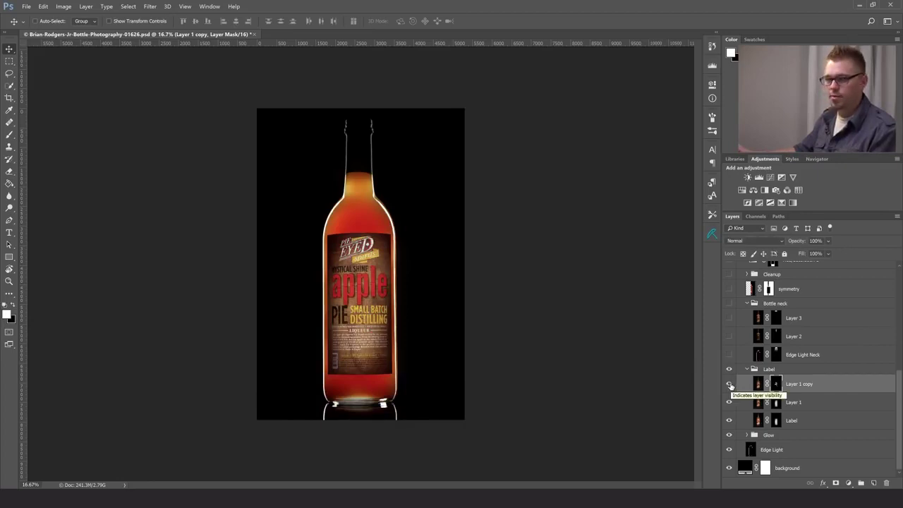
pyautogui.click(730, 383)
pyautogui.click(730, 384)
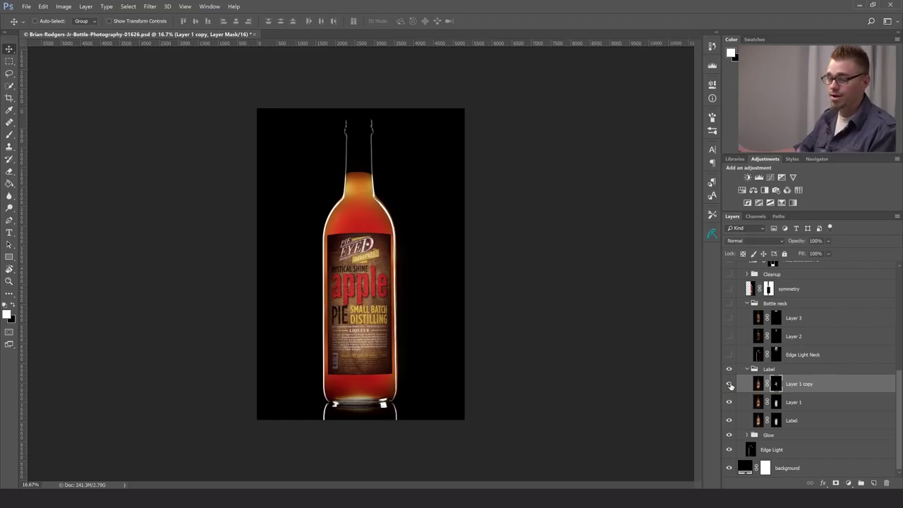
pyautogui.click(730, 384)
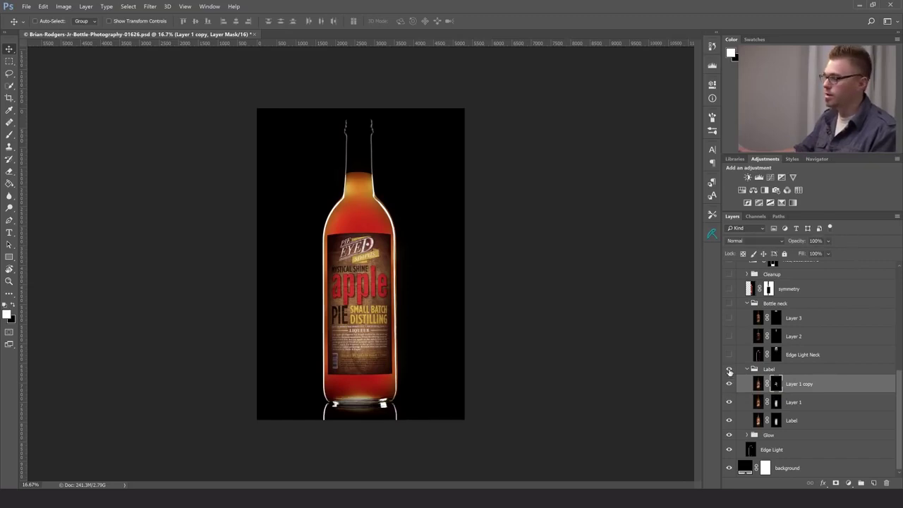
# Hide the three layers in the Label group, then restore Label, Layer 1 and Layer 1 copy one by one.
pyautogui.click(729, 402)
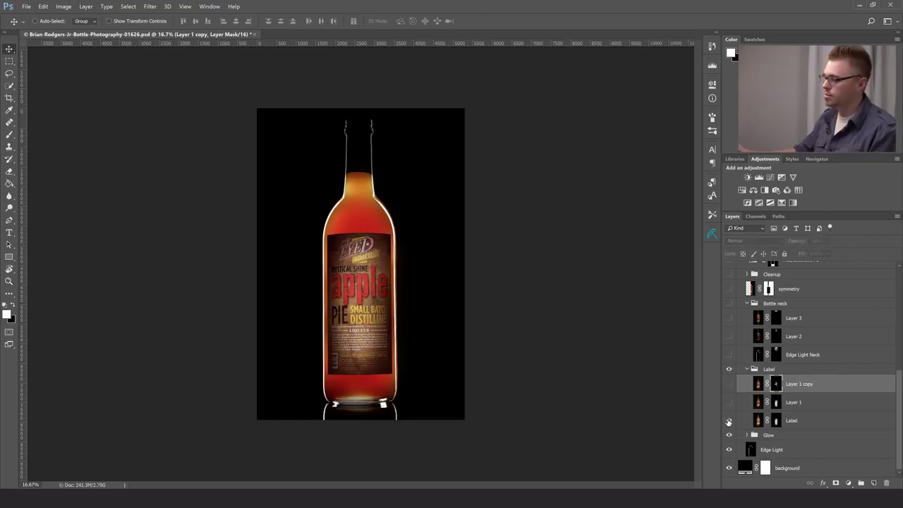
pyautogui.click(729, 420)
pyautogui.click(728, 420)
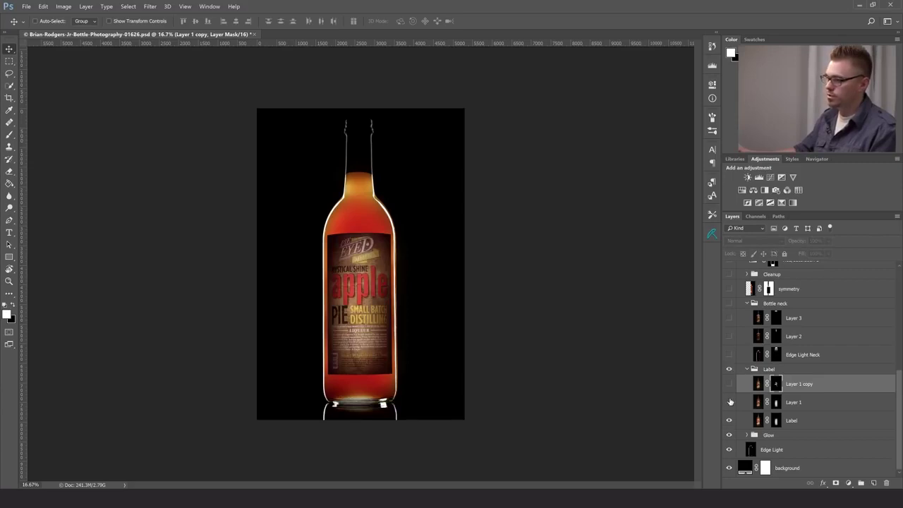
pyautogui.click(729, 402)
pyautogui.click(729, 384)
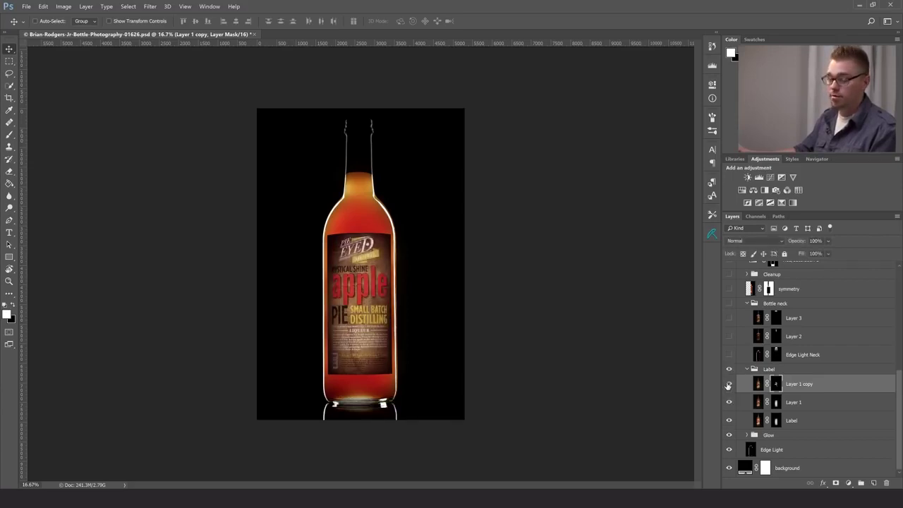
# Collapse the Label group and show the Bottle neck group with its Edge Light Neck layer.
pyautogui.click(750, 370)
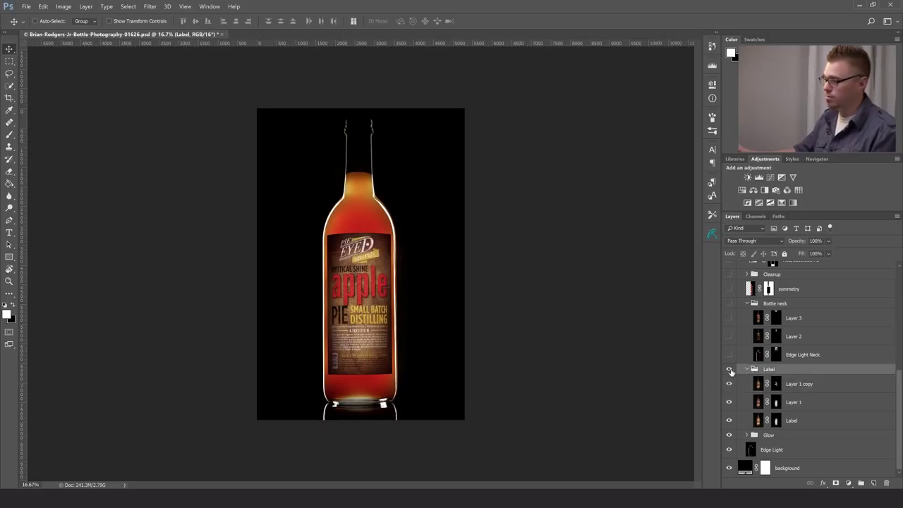
pyautogui.click(746, 369)
pyautogui.click(729, 409)
pyautogui.click(729, 359)
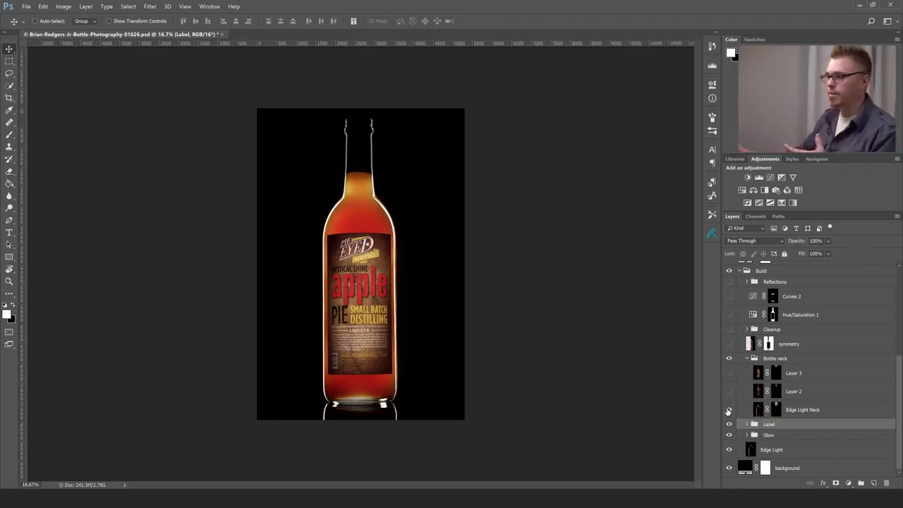
# Examine the edges of the bottle neck up close at 200% with the Edge Light Neck layer shown and hidden.
pyautogui.press('z')
pyautogui.click(356, 156)
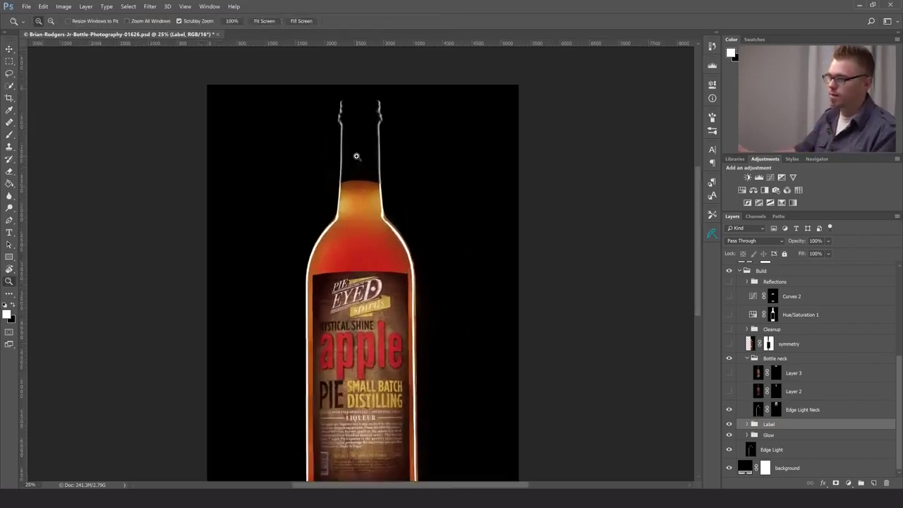
pyautogui.click(356, 155)
pyautogui.click(356, 155)
pyautogui.click(356, 155)
pyautogui.click(356, 153)
pyautogui.click(356, 153)
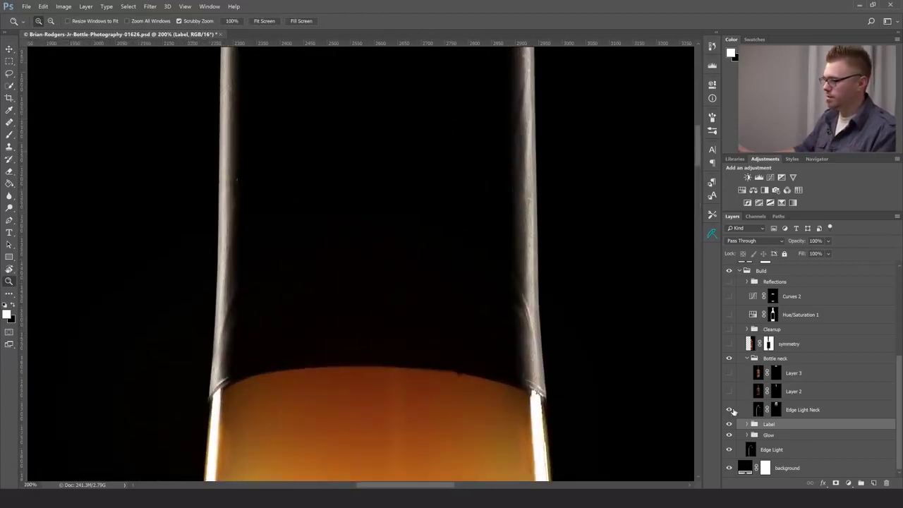
pyautogui.click(728, 411)
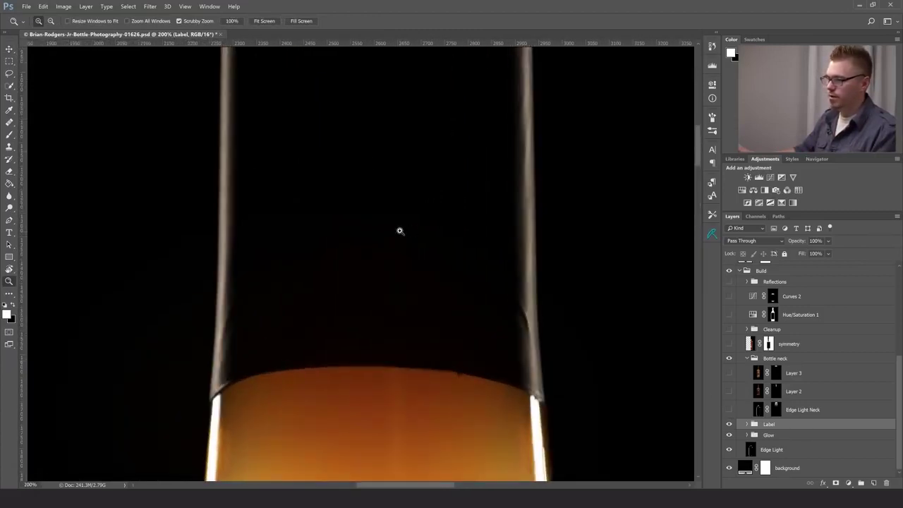
pyautogui.moveTo(399, 228); pyautogui.dragTo(427, 419)
pyautogui.moveTo(430, 165); pyautogui.dragTo(436, 364)
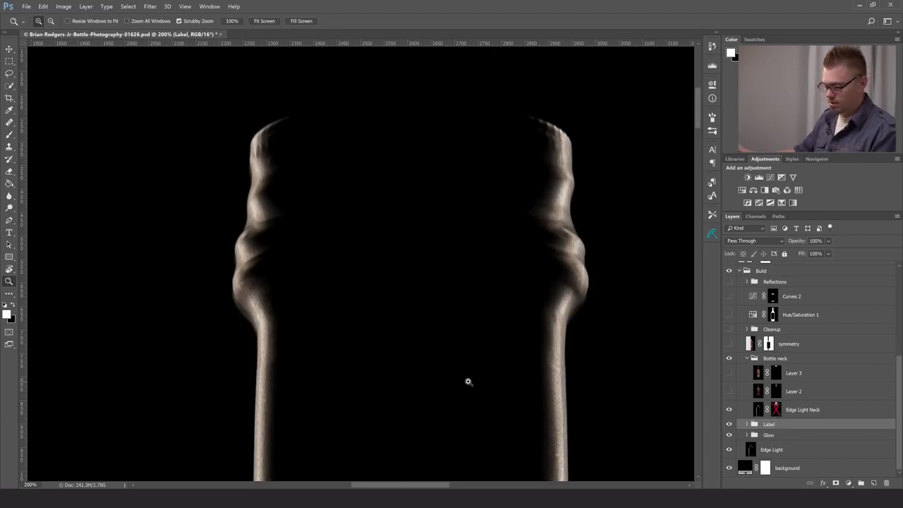
# Compare the whole bottle with the Edge Light Neck mask enabled and disabled, make that layer active, and leave its mask enabled.
pyautogui.moveTo(466, 367); pyautogui.dragTo(494, 413)
pyautogui.keyDown('shift'); pyautogui.click(777, 409); pyautogui.keyUp('shift')
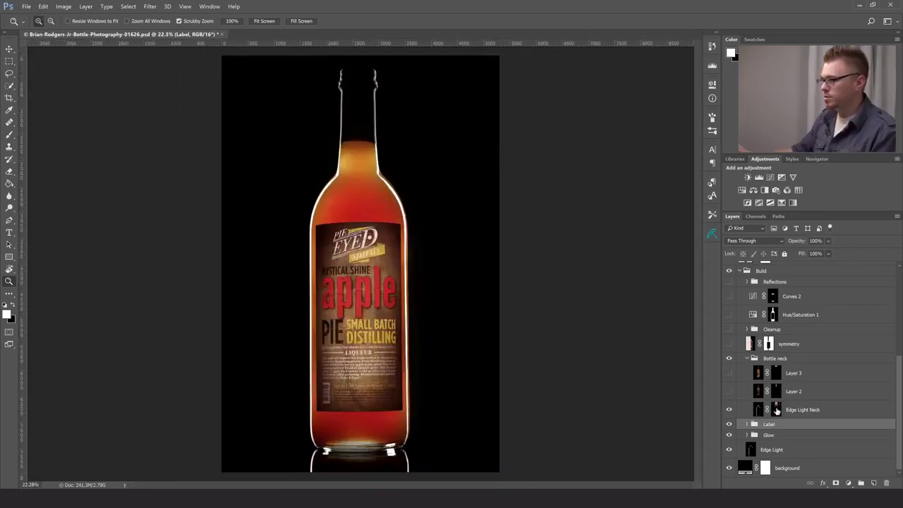
pyautogui.keyDown('shift'); pyautogui.click(776, 409); pyautogui.keyUp('shift')
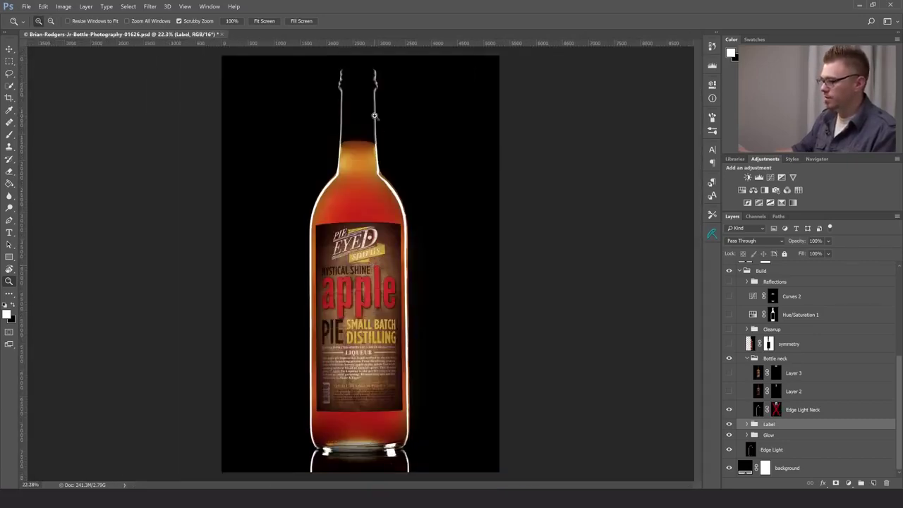
pyautogui.click(847, 411)
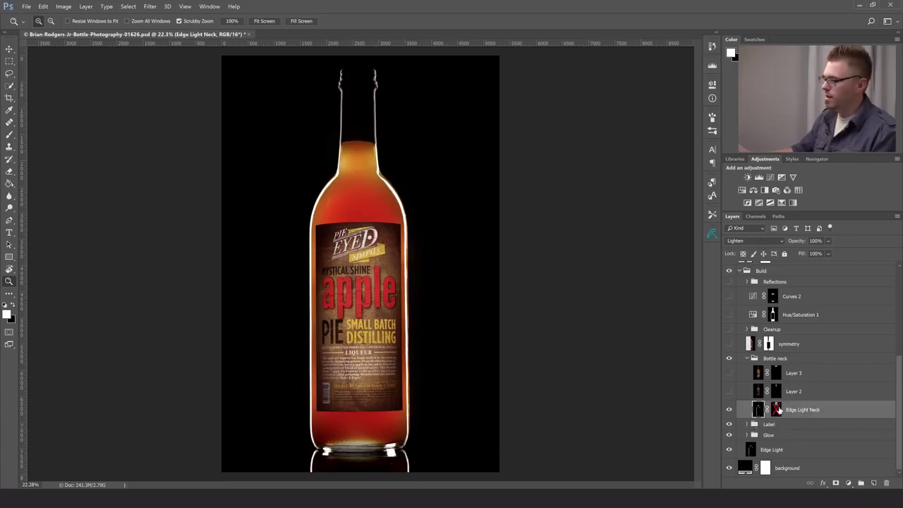
pyautogui.keyDown('shift'); pyautogui.click(777, 409); pyautogui.keyUp('shift')
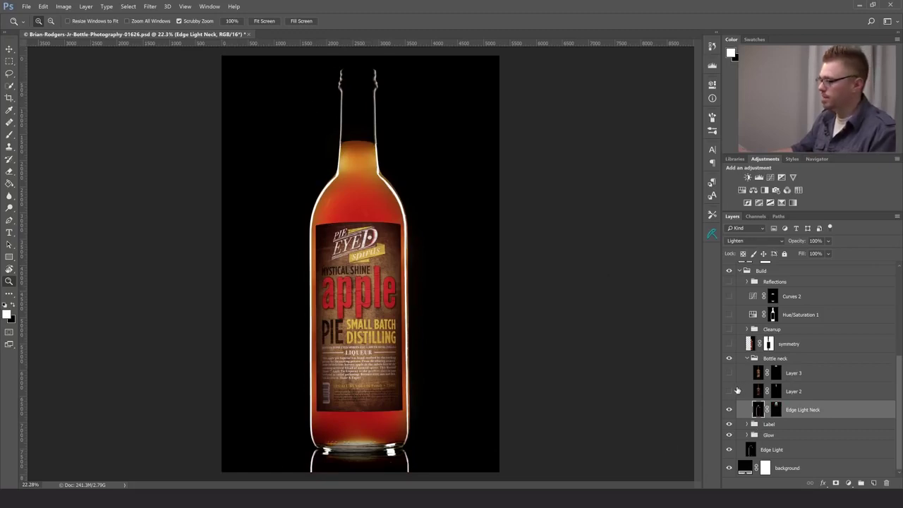
# Show Layer 2 in the Bottle neck group and compare it with its mask disabled and enabled, leaving the mask enabled.
pyautogui.click(785, 391)
pyautogui.click(729, 390)
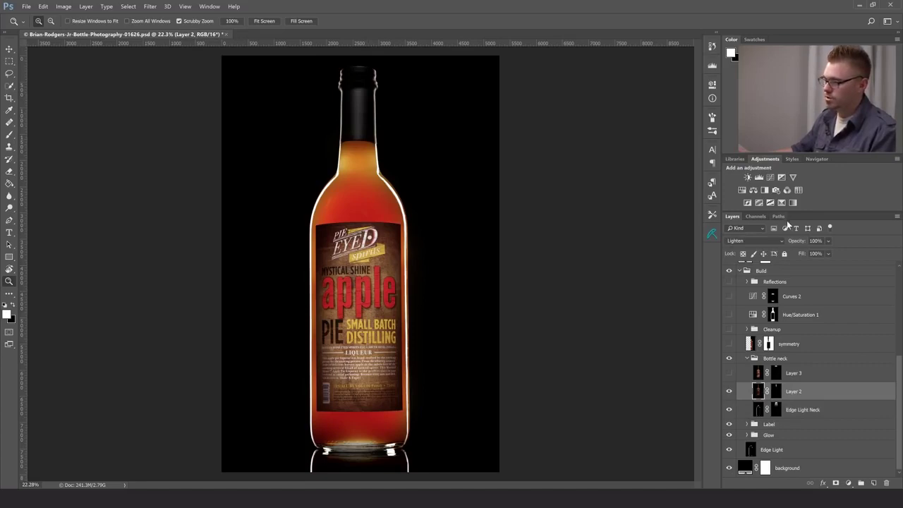
pyautogui.keyDown('shift'); pyautogui.click(776, 392); pyautogui.keyUp('shift')
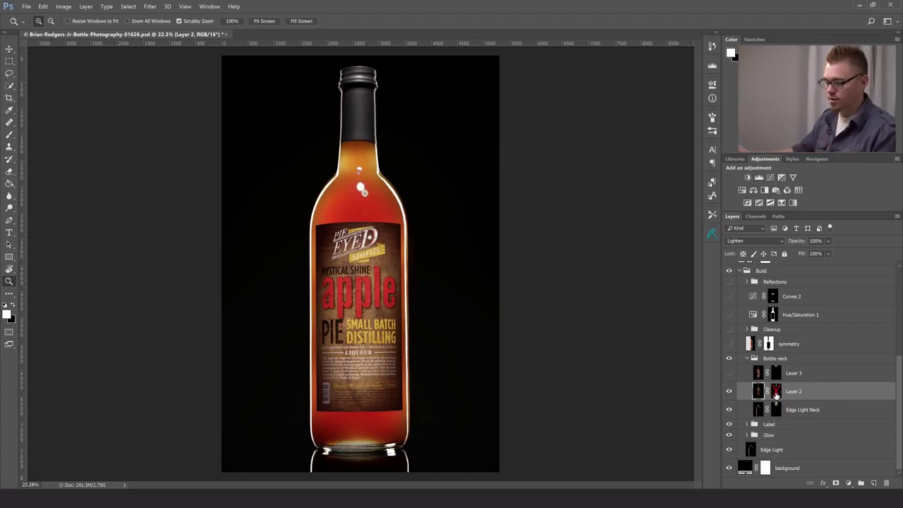
pyautogui.keyDown('shift'); pyautogui.click(776, 392); pyautogui.keyUp('shift')
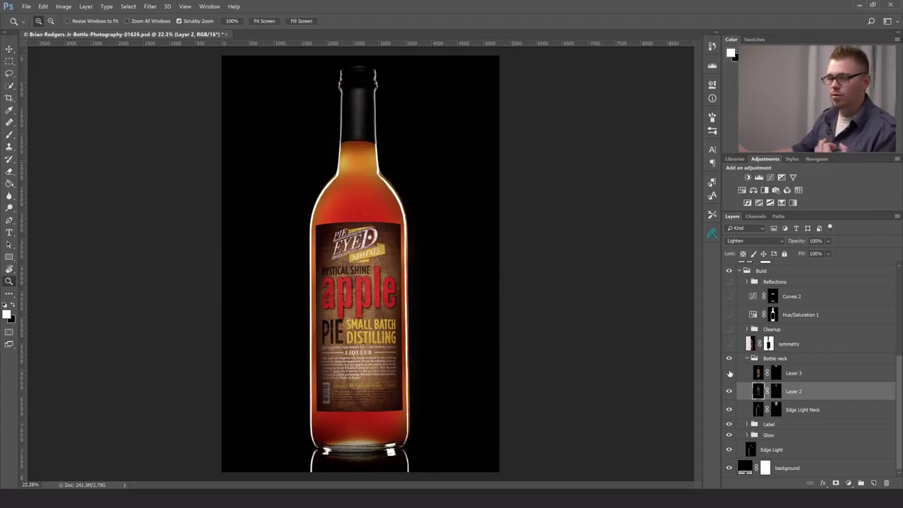
# Show Layer 3 in the Bottle neck group, compare it hidden and shown, and examine the bottle cap at 66.7%.
pyautogui.click(788, 372)
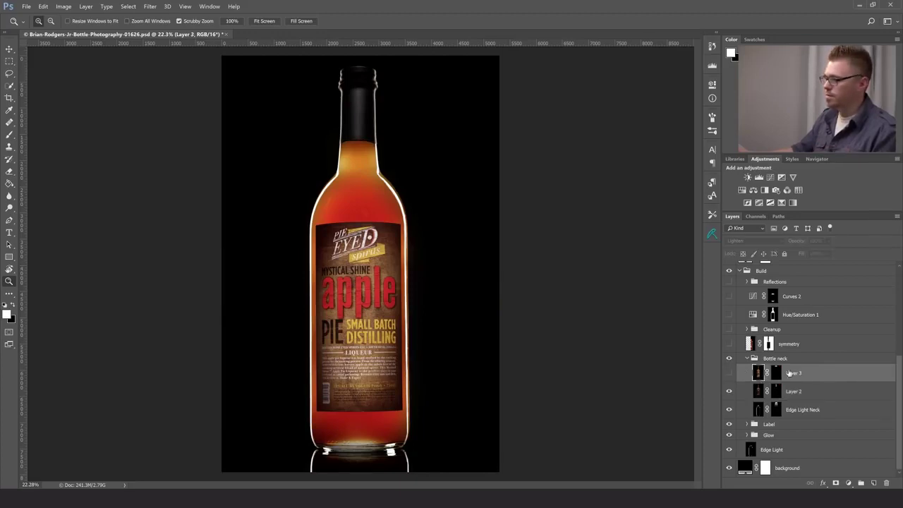
pyautogui.click(730, 373)
pyautogui.click(730, 373)
pyautogui.click(730, 373)
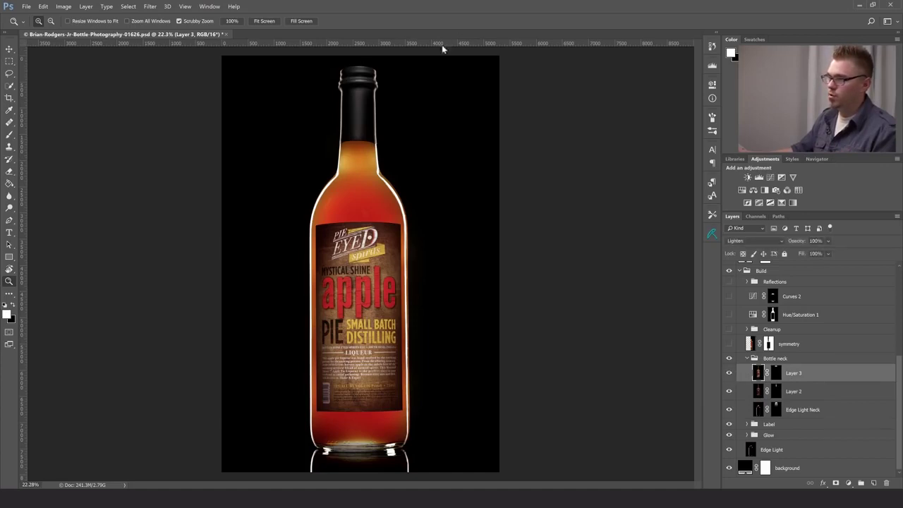
pyautogui.click(359, 86)
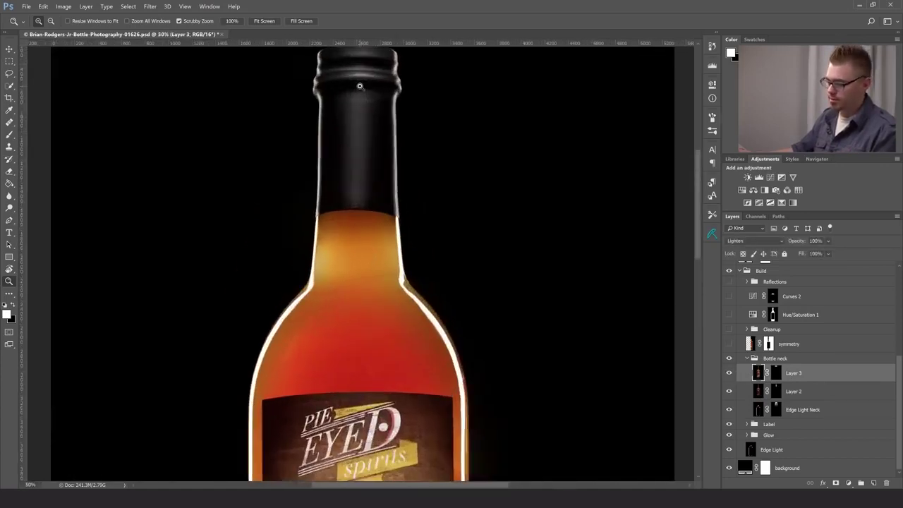
pyautogui.click(397, 181)
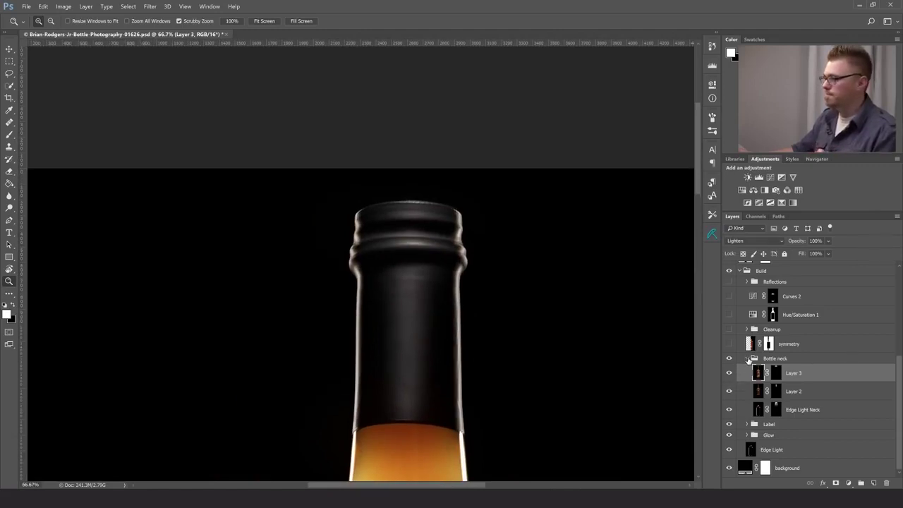
# Collapse the Bottle neck group and compare the bottle's neck and cap with the whole group hidden and shown.
pyautogui.click(749, 359)
pyautogui.click(749, 359)
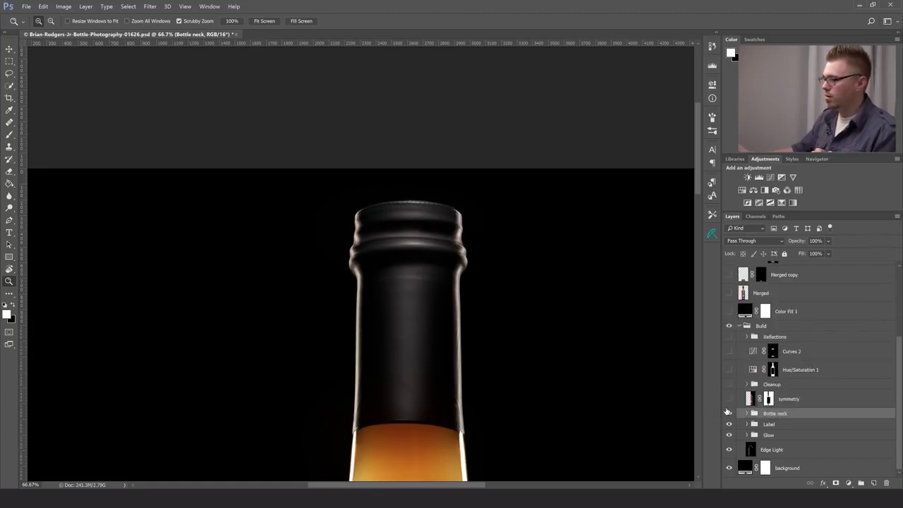
pyautogui.click(729, 413)
pyautogui.click(729, 414)
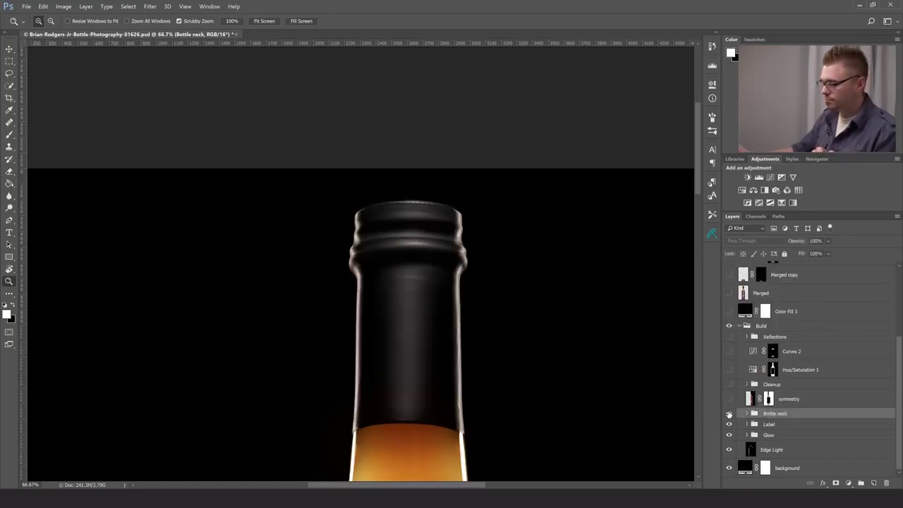
pyautogui.click(729, 414)
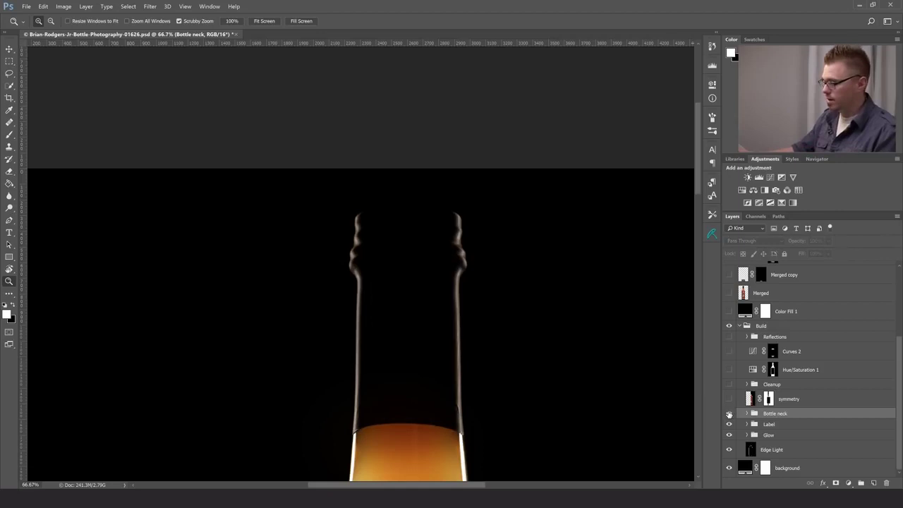
pyautogui.click(729, 413)
pyautogui.click(729, 414)
pyautogui.click(729, 413)
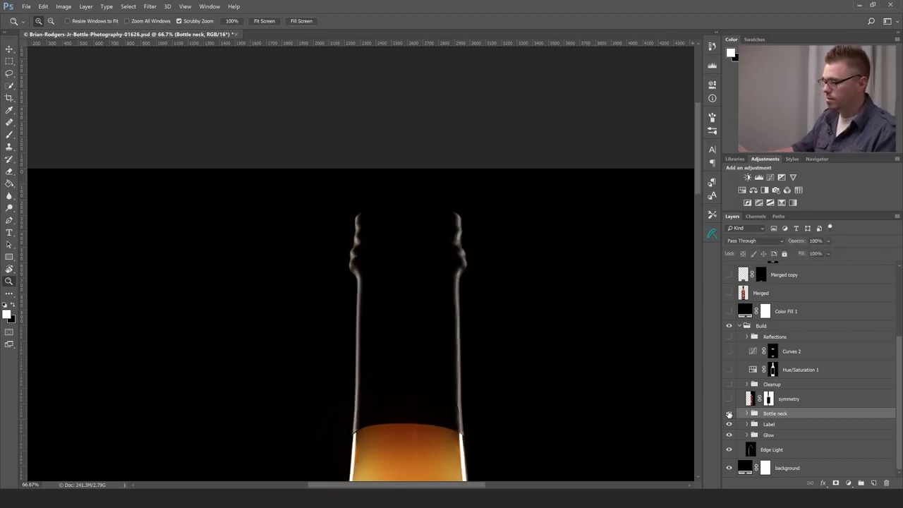
pyautogui.click(729, 414)
pyautogui.click(729, 414)
pyautogui.click(729, 413)
pyautogui.click(729, 413)
# Fit the whole bottle in view and make the symmetry layer active.
pyautogui.hotkey('ctrl', '0')
pyautogui.click(749, 399)
pyautogui.press('r')
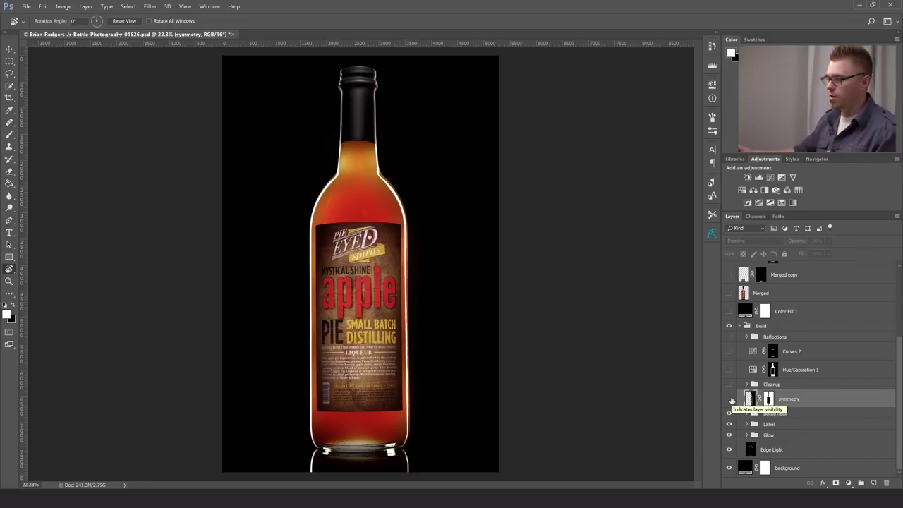
pyautogui.press('m')
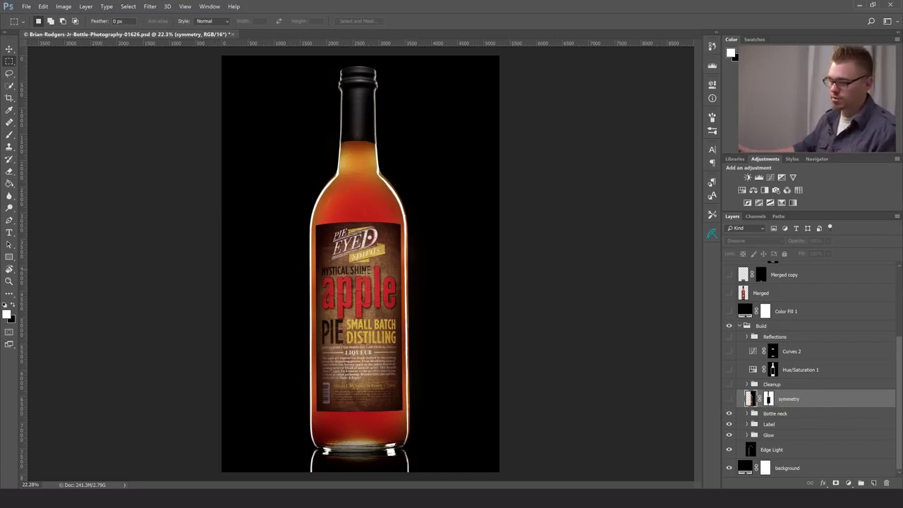
# Examine the bottle's shoulders, label and bright side edges at 100% while the symmetry layer is hidden.
pyautogui.press('z')
pyautogui.moveTo(341, 220); pyautogui.dragTo(387, 232)
pyautogui.click(386, 232)
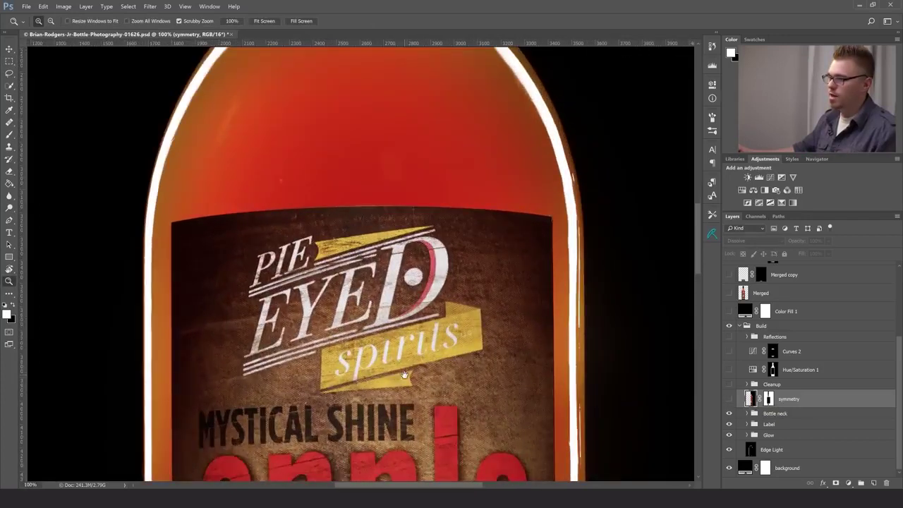
pyautogui.moveTo(396, 375); pyautogui.dragTo(449, 466)
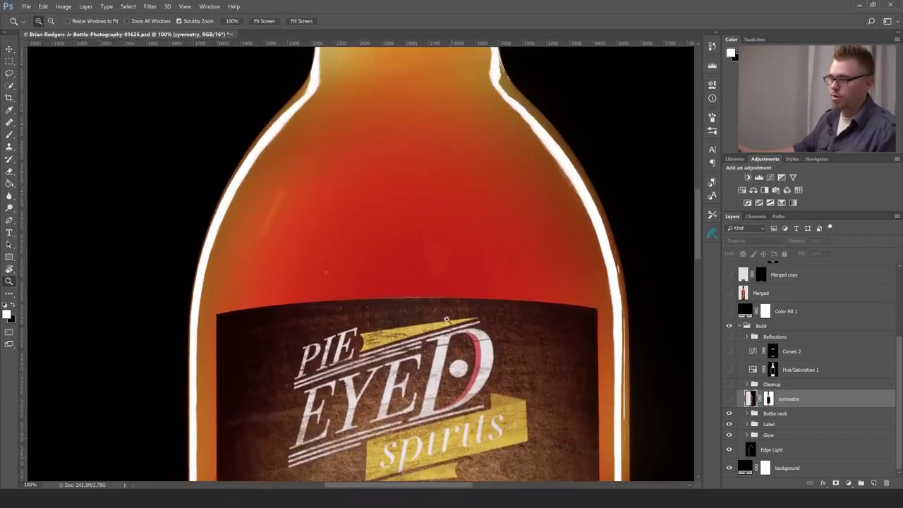
pyautogui.moveTo(387, 304); pyautogui.dragTo(392, 387)
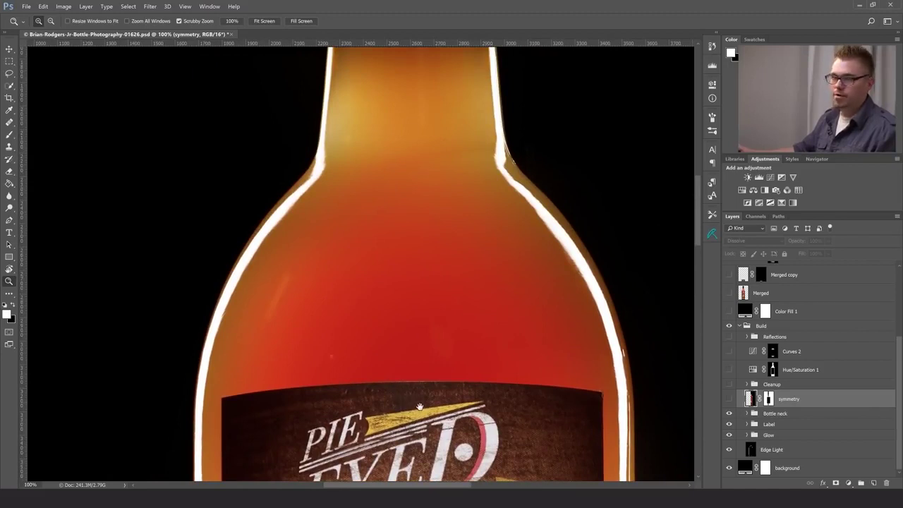
pyautogui.moveTo(417, 359); pyautogui.dragTo(389, 151)
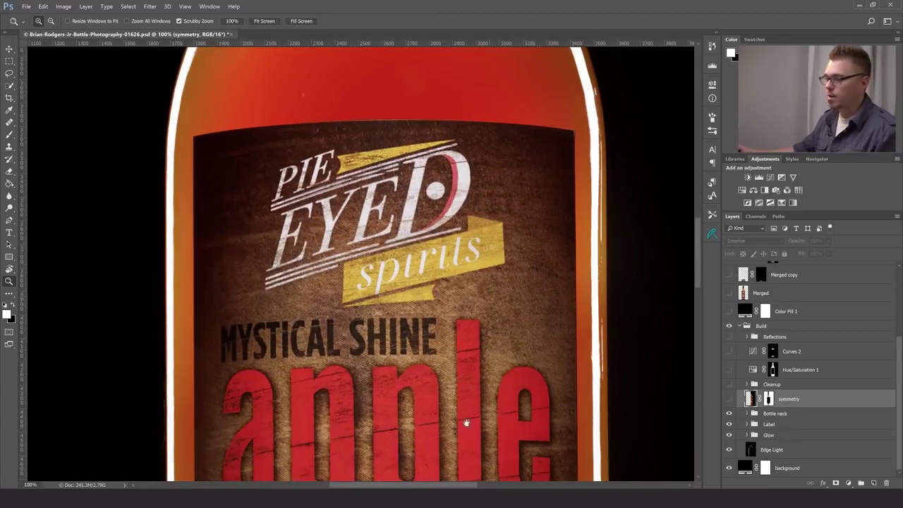
pyautogui.moveTo(445, 419); pyautogui.dragTo(406, 266)
pyautogui.scroll(-5, 406, 265)
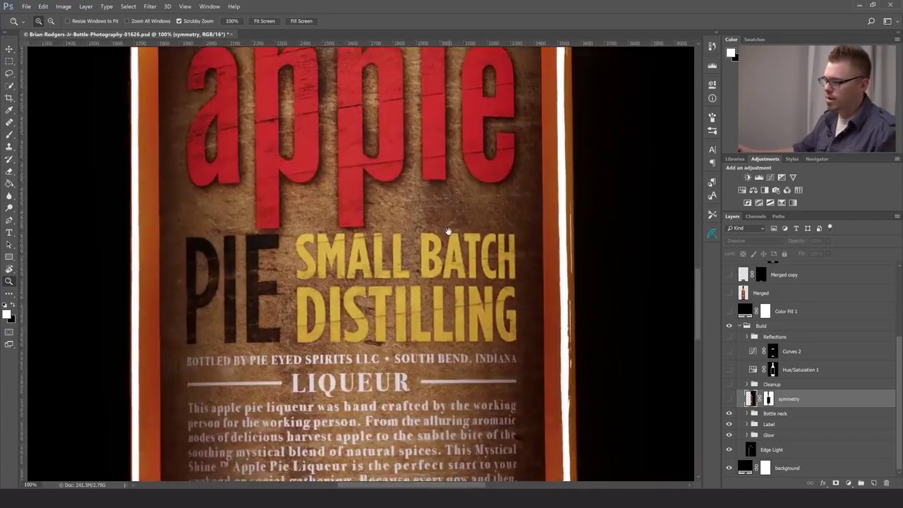
pyautogui.scroll(-1, 449, 217)
pyautogui.moveTo(449, 216); pyautogui.dragTo(468, 217)
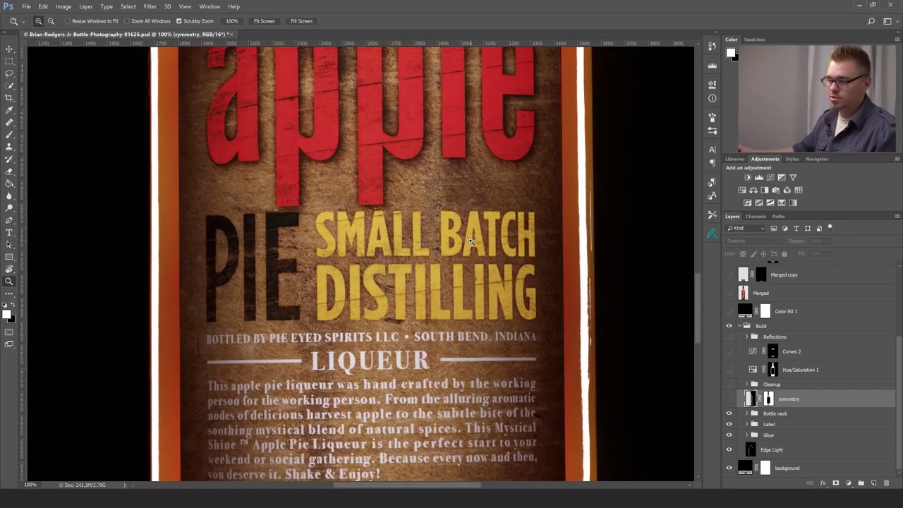
pyautogui.moveTo(422, 398); pyautogui.dragTo(426, 341)
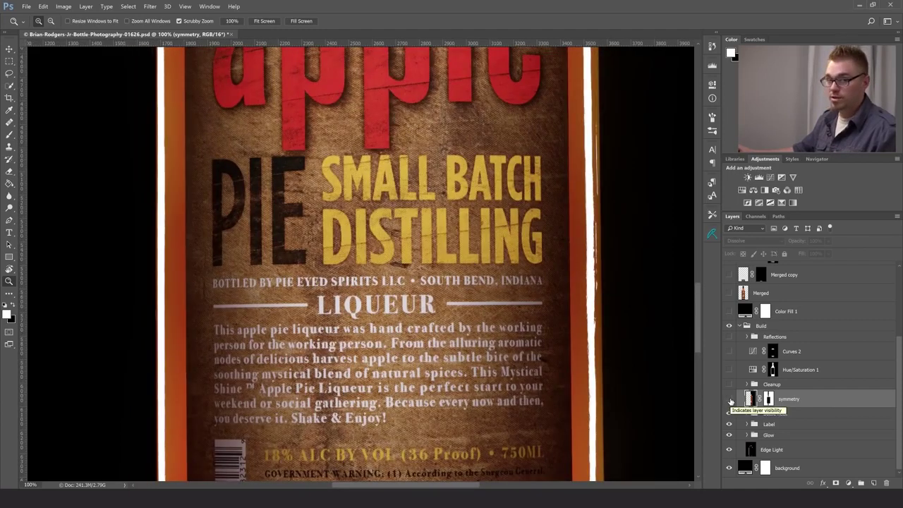
# Show the symmetry layer and compare the bottle's side edges with it hidden and shown, leaving it visible.
pyautogui.click(730, 400)
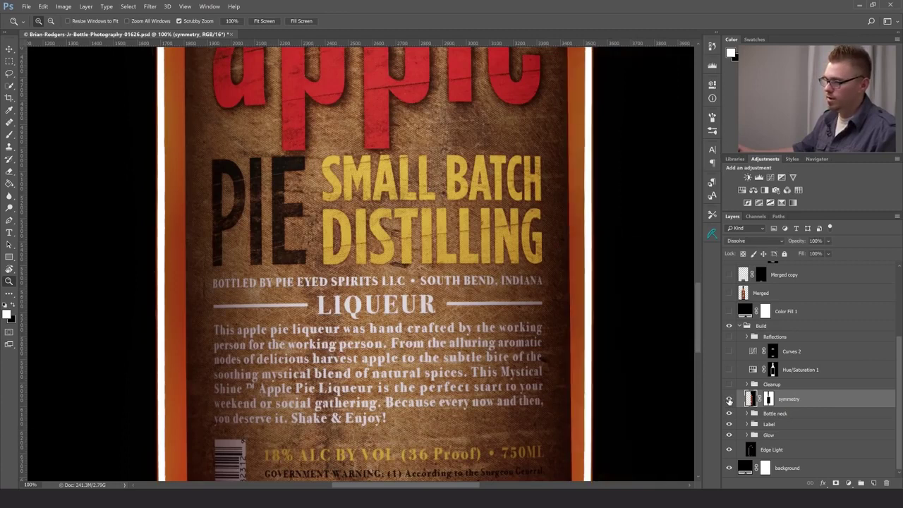
pyautogui.moveTo(474, 215); pyautogui.dragTo(509, 424)
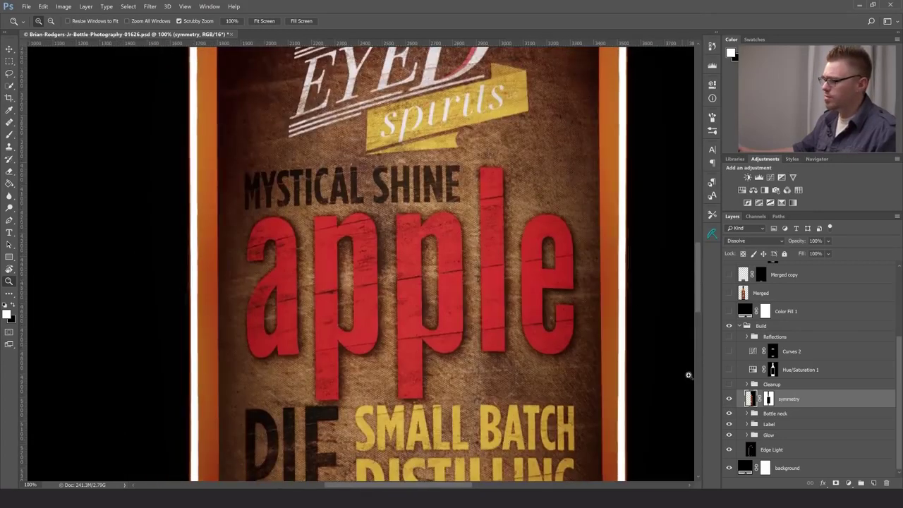
pyautogui.click(729, 400)
pyautogui.click(729, 400)
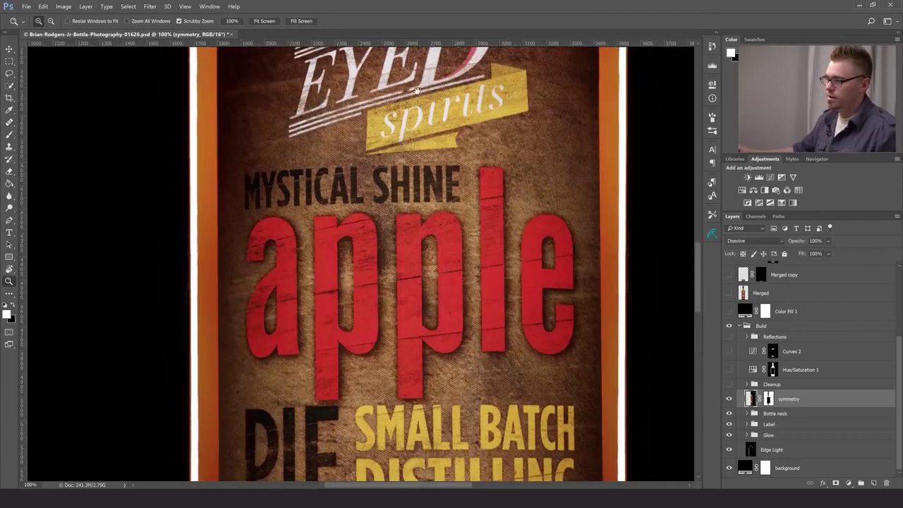
pyautogui.moveTo(427, 133); pyautogui.dragTo(445, 384)
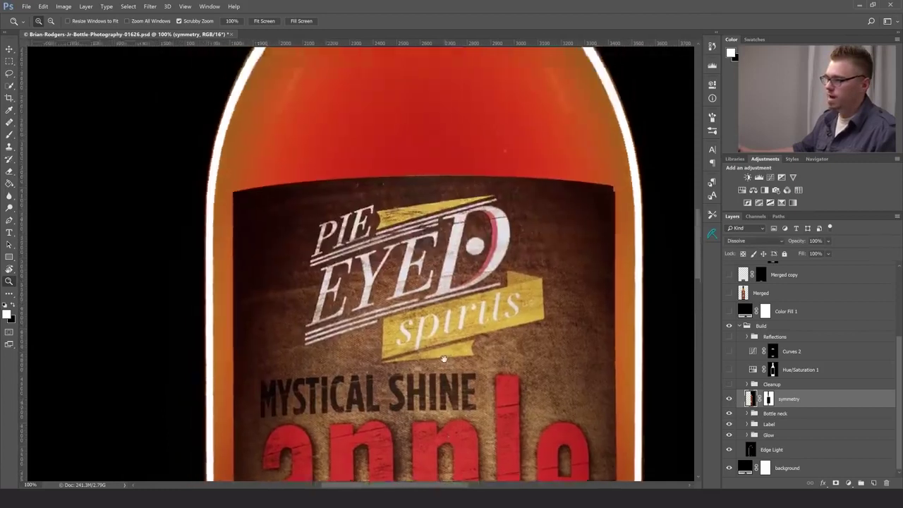
pyautogui.click(729, 399)
pyautogui.click(729, 399)
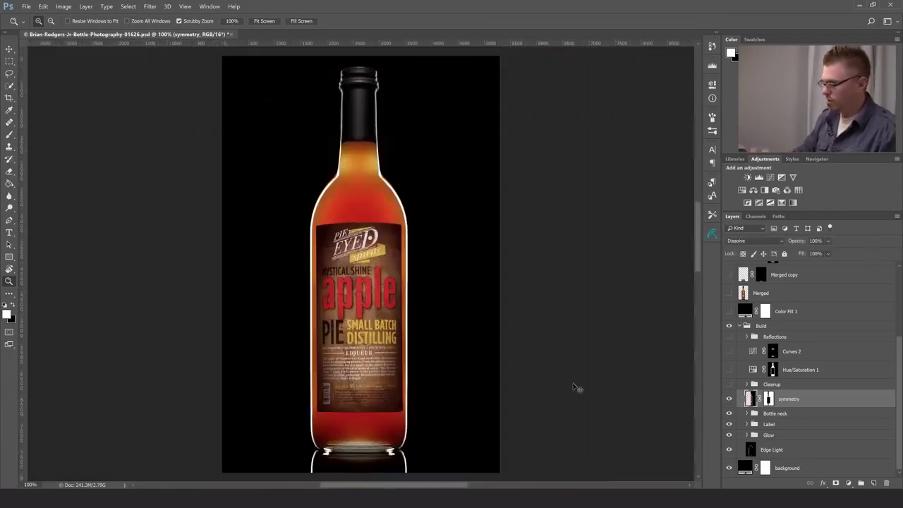
# Compare the whole bottle with the symmetry layer's mask disabled and enabled, and view the mask as a red overlay.
pyautogui.hotkey('ctrl', '0')
pyautogui.keyDown('shift'); pyautogui.click(768, 399); pyautogui.keyUp('shift')
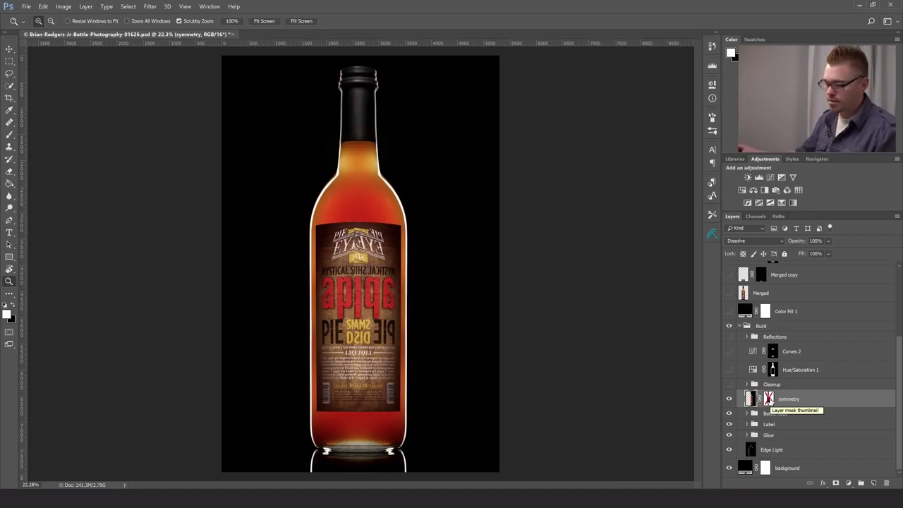
pyautogui.keyDown('shift'); pyautogui.click(768, 399); pyautogui.keyUp('shift')
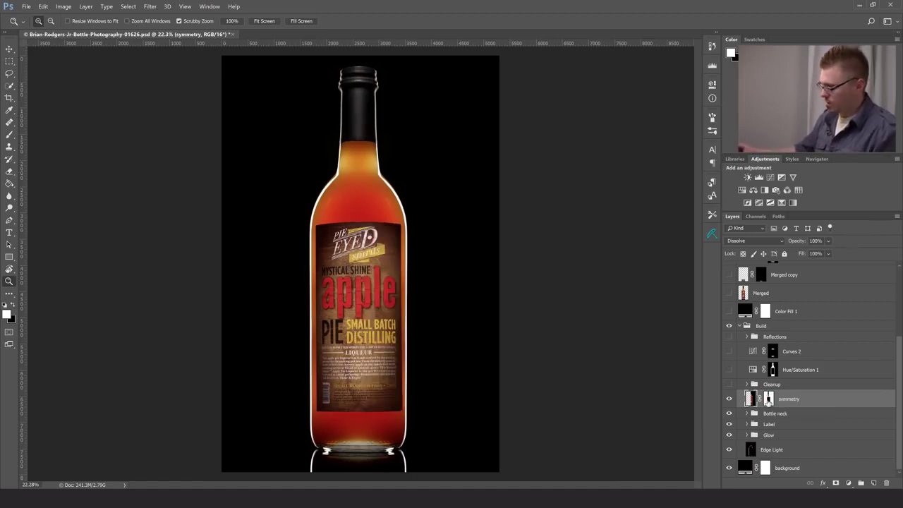
pyautogui.click(768, 399)
pyautogui.press('\\')
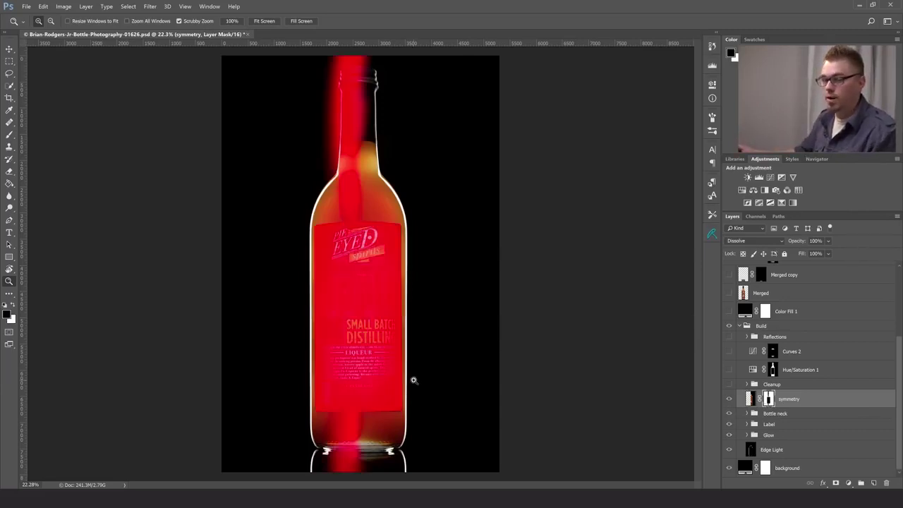
pyautogui.hotkey('ctrl', '2')
# Select the canvas area from its left edge to the bottle's centre, about 2711 by 7952 px, with a rectangular marquee and deselect it.
pyautogui.press('m')
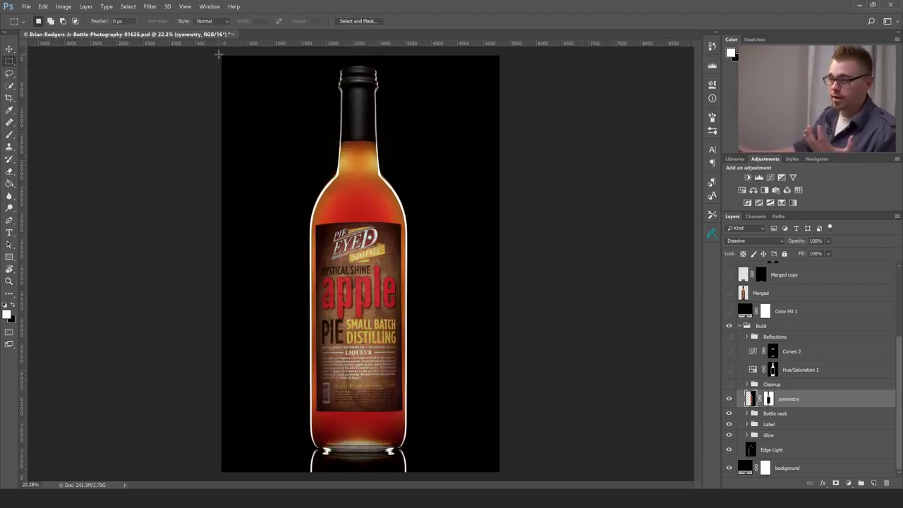
pyautogui.moveTo(220, 55); pyautogui.dragTo(364, 482)
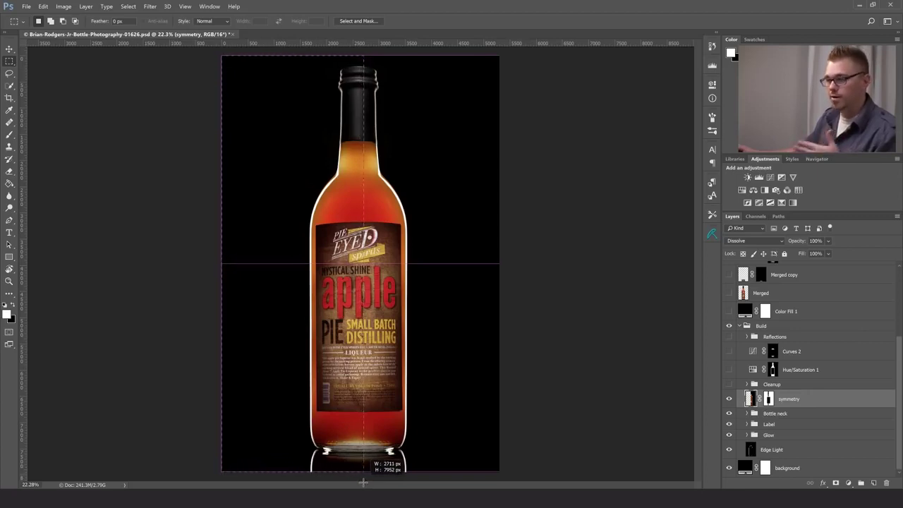
pyautogui.moveTo(363, 482); pyautogui.dragTo(364, 483)
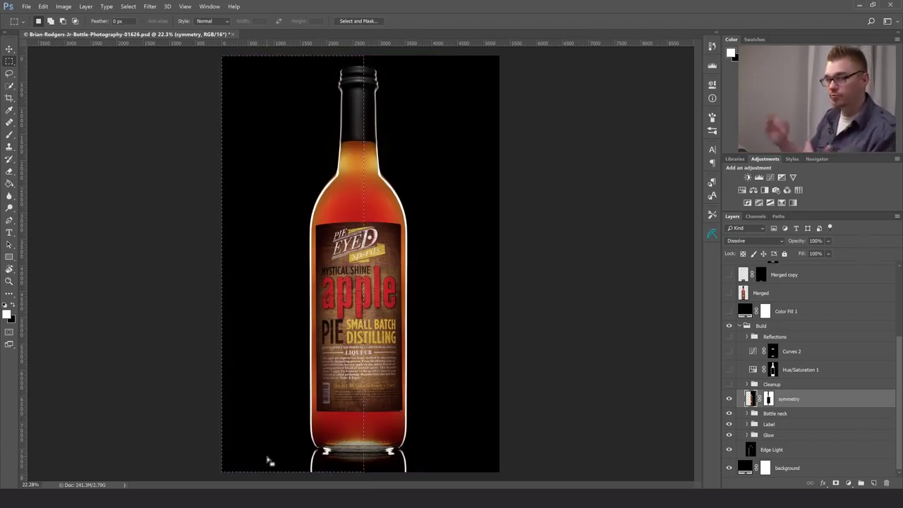
pyautogui.click(526, 452)
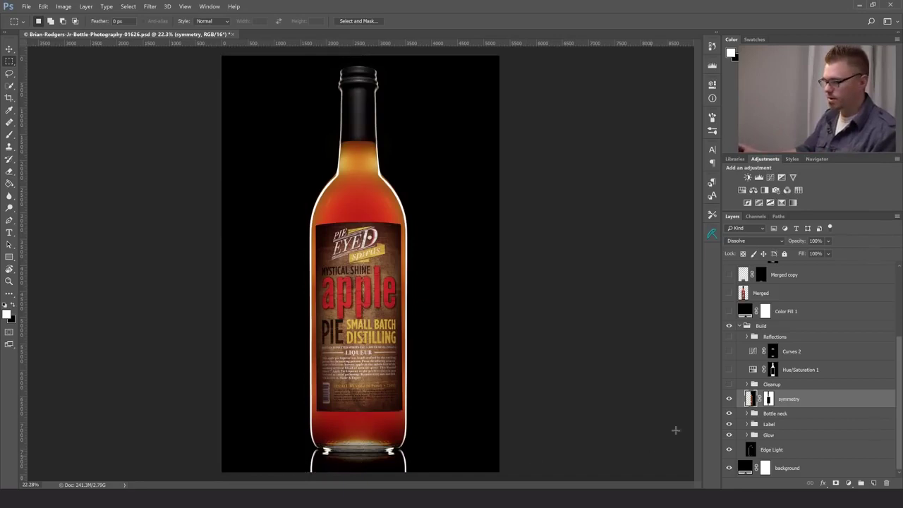
# Disable the symmetry layer's mask, compare the mirrored layer hidden and shown, and re-enable the mask.
pyautogui.keyDown('shift'); pyautogui.click(768, 400); pyautogui.keyUp('shift')
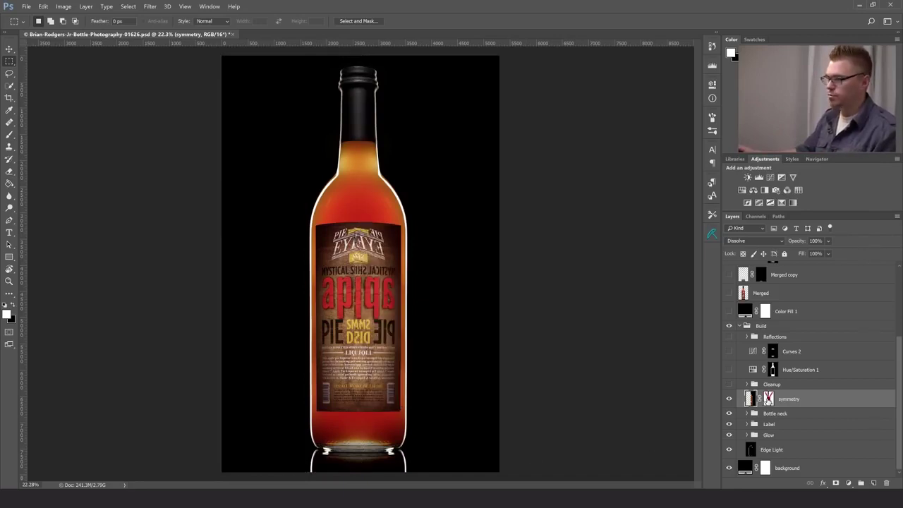
pyautogui.click(728, 399)
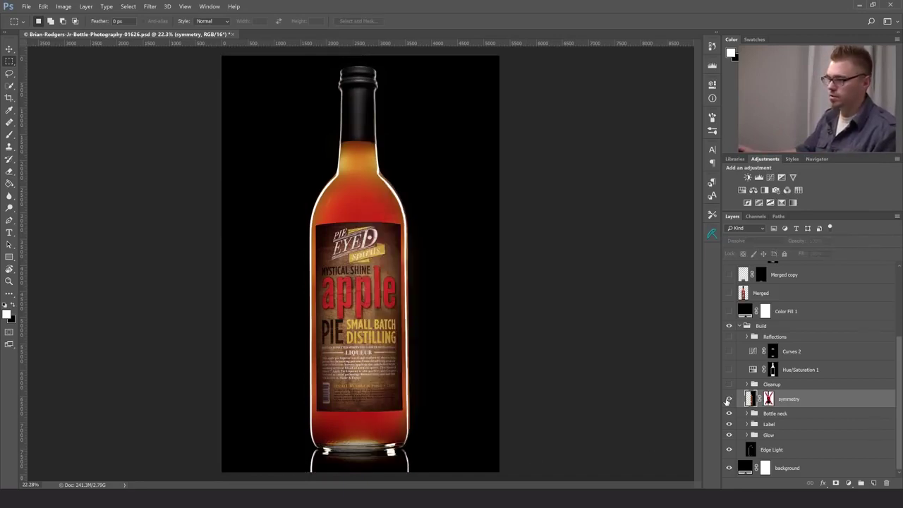
pyautogui.click(728, 399)
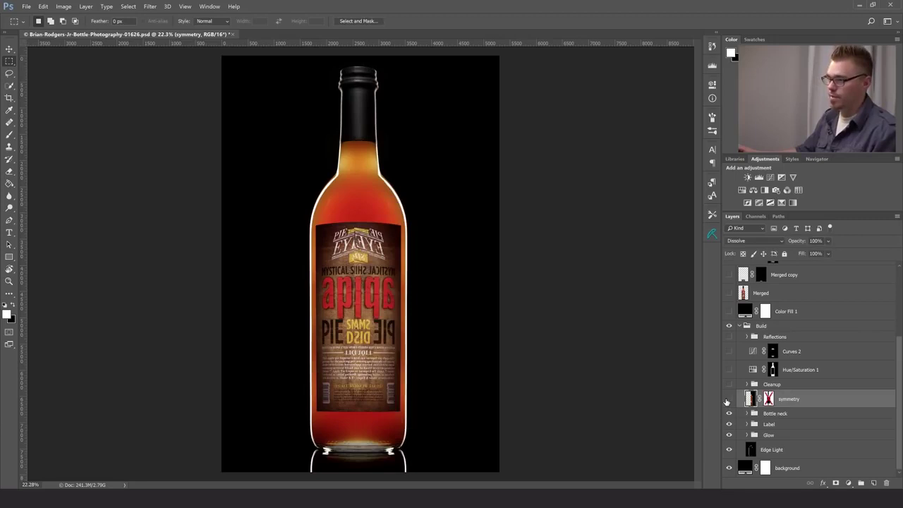
pyautogui.click(728, 400)
pyautogui.click(728, 399)
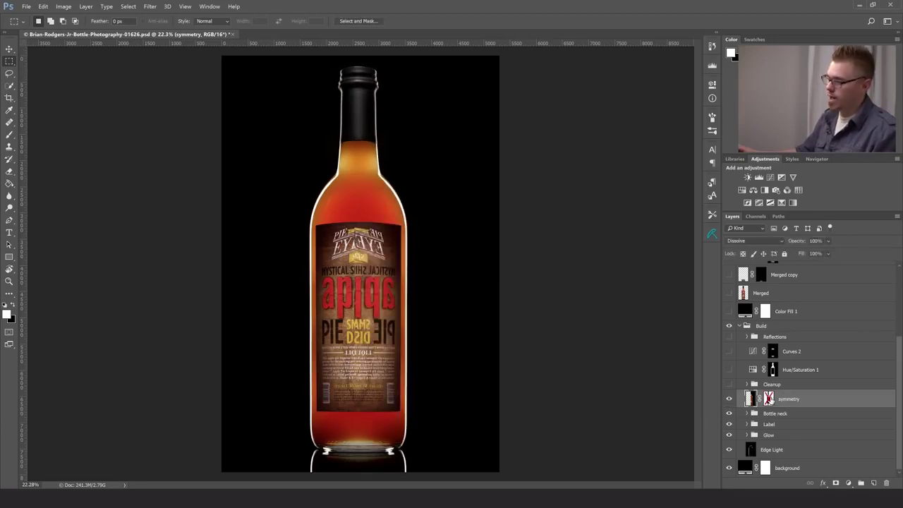
pyautogui.keyDown('shift'); pyautogui.click(768, 399); pyautogui.keyUp('shift')
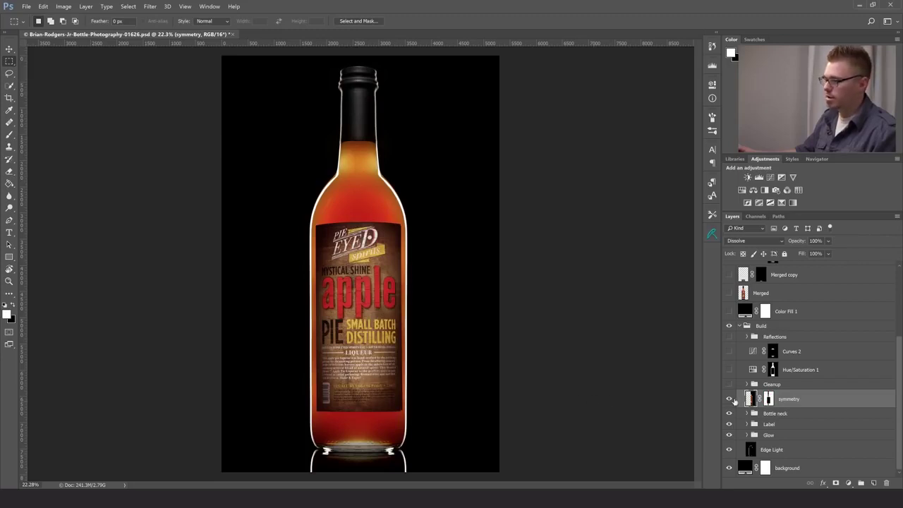
# Load the saved Label path as a selection around the bottle's label and return to the layer list.
pyautogui.click(778, 217)
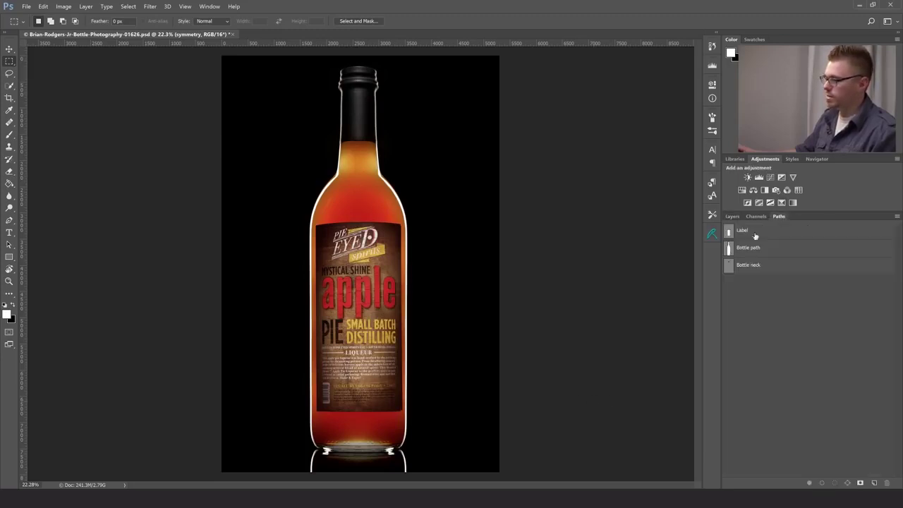
pyautogui.click(729, 233)
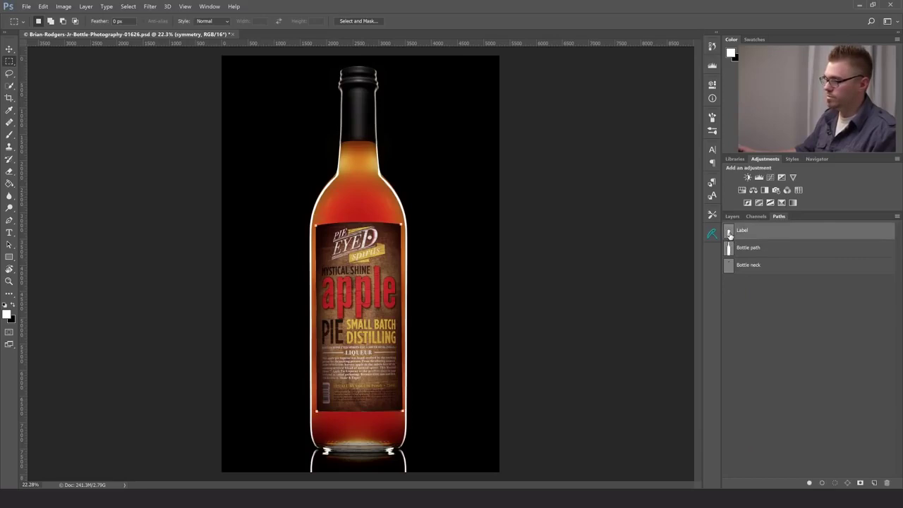
pyautogui.keyDown('ctrl'); pyautogui.click(729, 233); pyautogui.keyUp('ctrl')
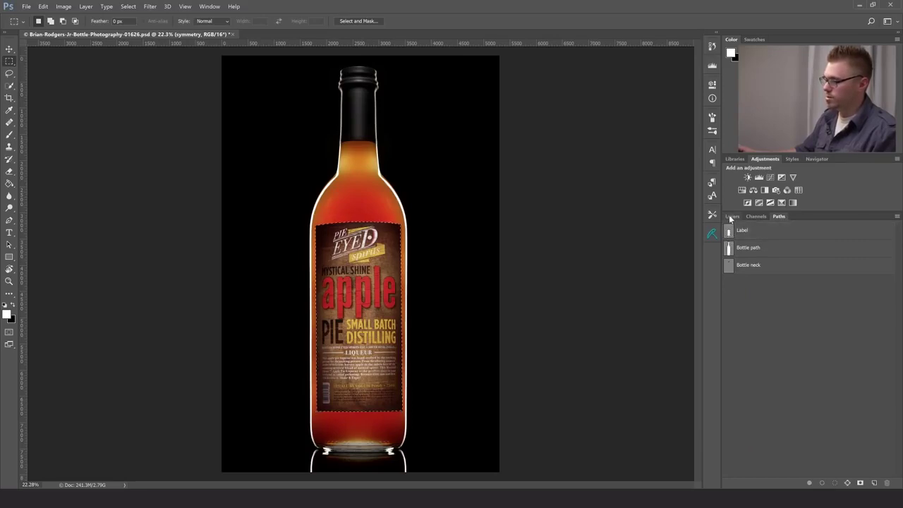
pyautogui.click(732, 217)
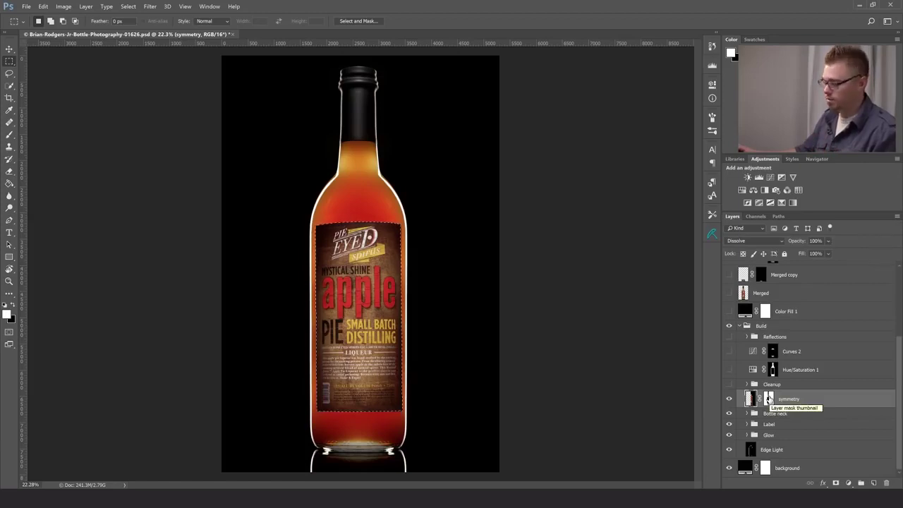
# Compare the symmetry layer hidden and shown, and make the Cleanup group visible and active.
pyautogui.click(730, 400)
pyautogui.click(730, 400)
pyautogui.click(730, 399)
pyautogui.click(729, 384)
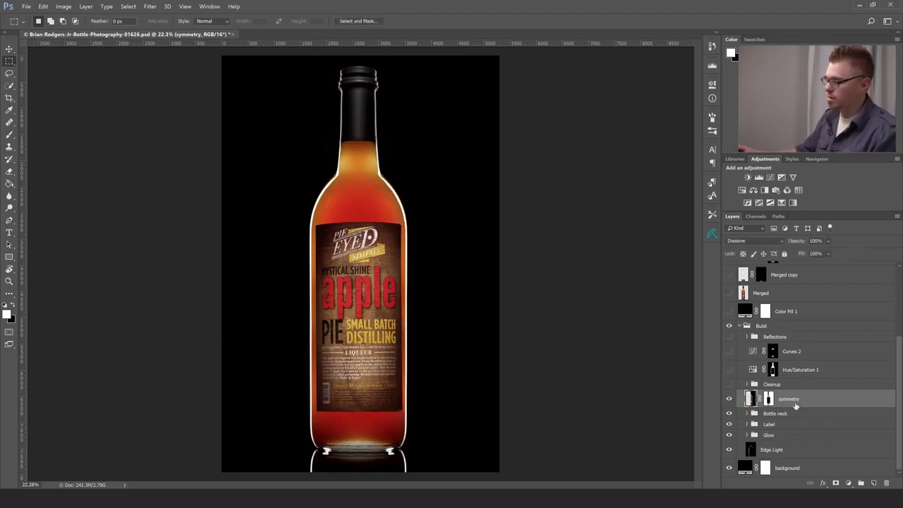
pyautogui.click(776, 384)
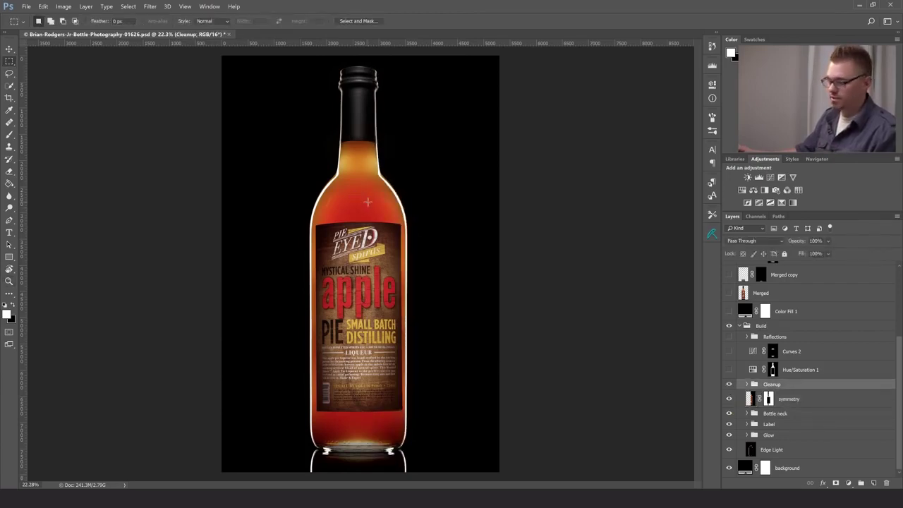
# Expand the Cleanup group and hide its Label edge cleanup and Layer 7 layers, viewing the bottle's shoulders at 100%.
pyautogui.press('z')
pyautogui.moveTo(367, 202); pyautogui.dragTo(393, 191)
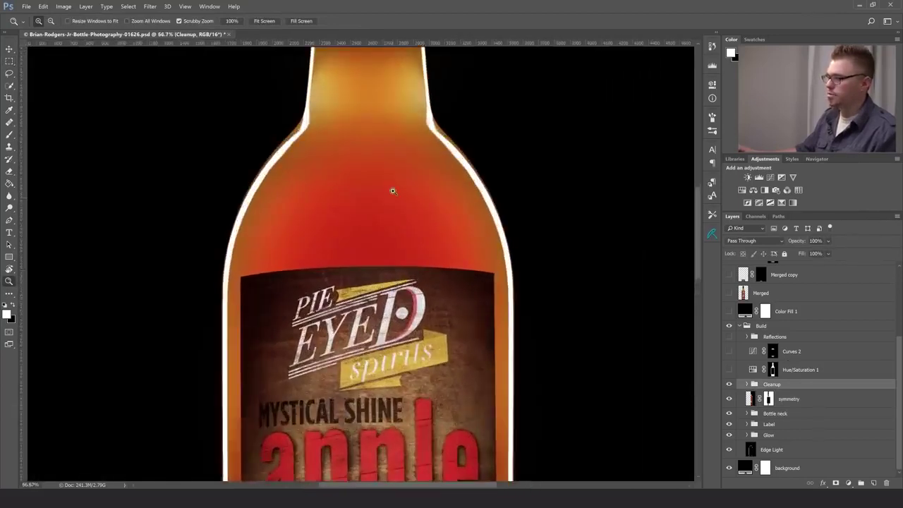
pyautogui.click(392, 191)
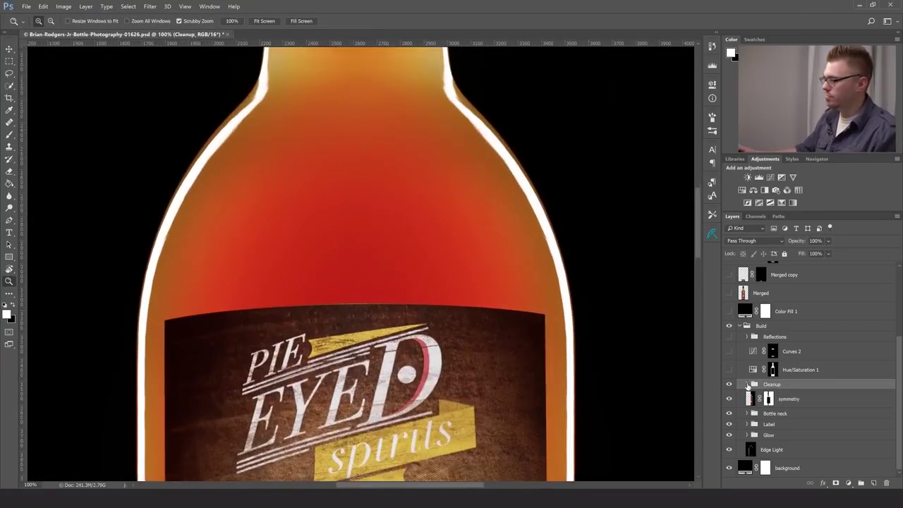
pyautogui.click(747, 384)
pyautogui.click(728, 399)
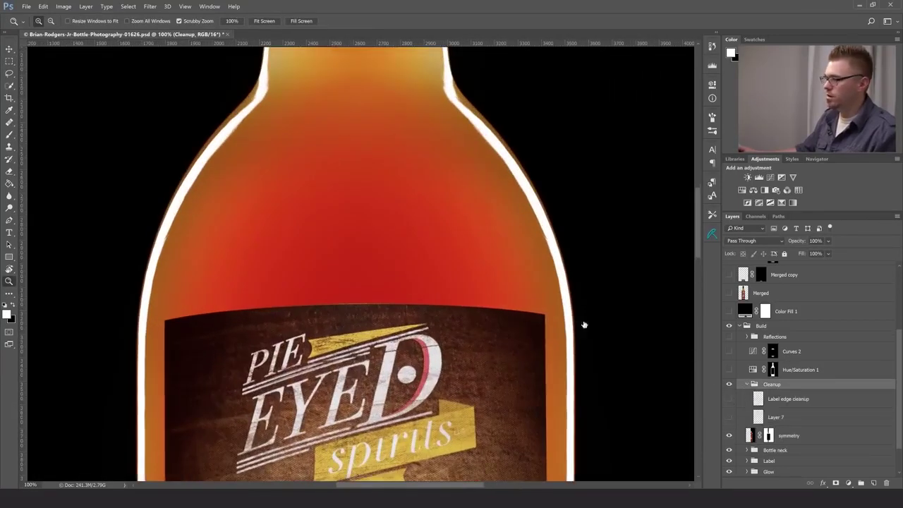
# Examine the glass on the bottle's shoulders and neck for blemishes, magnifying the neck to 400%.
pyautogui.scroll(3, 419, 261)
pyautogui.hscroll(-1, 418, 262)
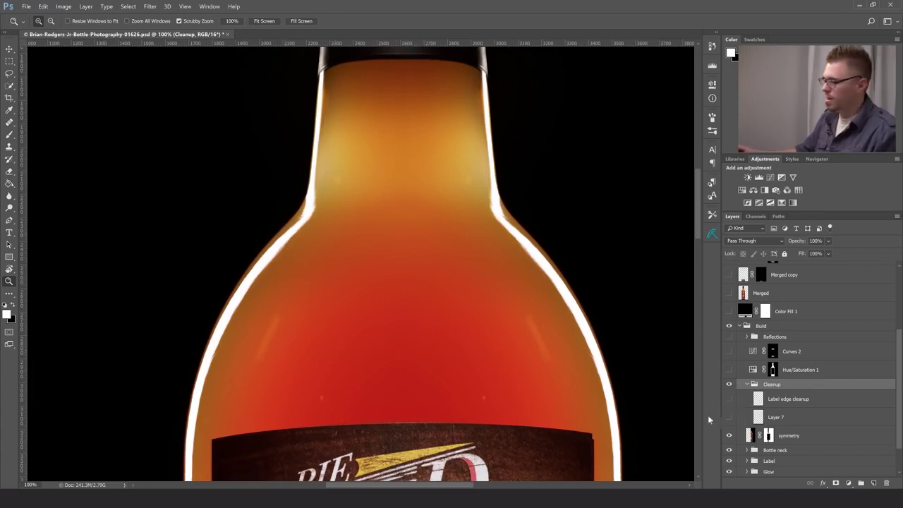
pyautogui.moveTo(403, 169); pyautogui.dragTo(405, 357)
pyautogui.moveTo(444, 243); pyautogui.dragTo(433, 320)
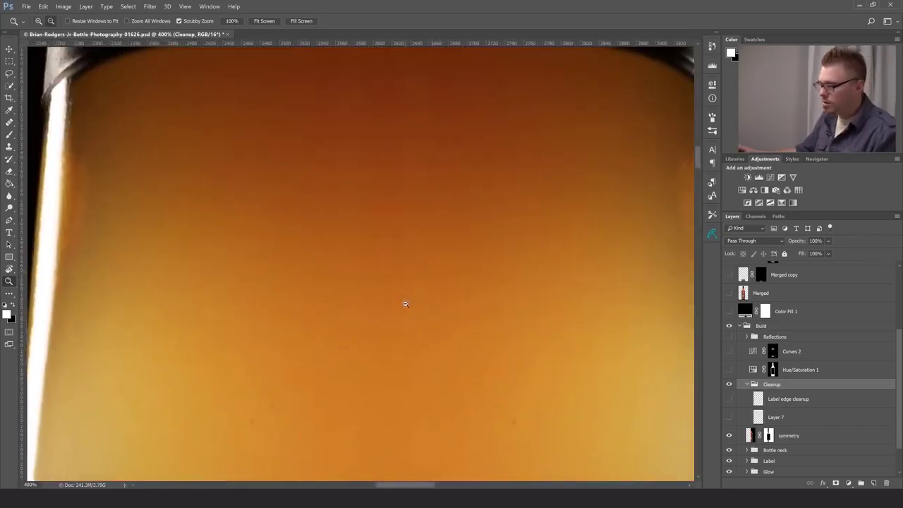
# Show Layer 7 in the Cleanup group and inspect the glass on the bottle's neck and shoulders at up to 400%.
pyautogui.moveTo(388, 362); pyautogui.dragTo(387, 188)
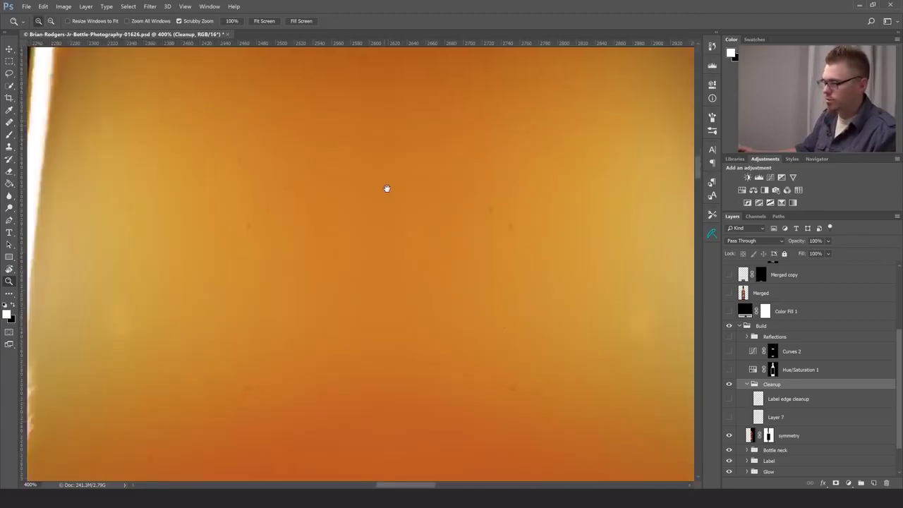
pyautogui.keyDown('alt'); pyautogui.click(378, 245); pyautogui.keyUp('alt')
pyautogui.keyDown('alt'); pyautogui.click(417, 268); pyautogui.keyUp('alt')
pyautogui.keyDown('alt'); pyautogui.click(417, 268); pyautogui.keyUp('alt')
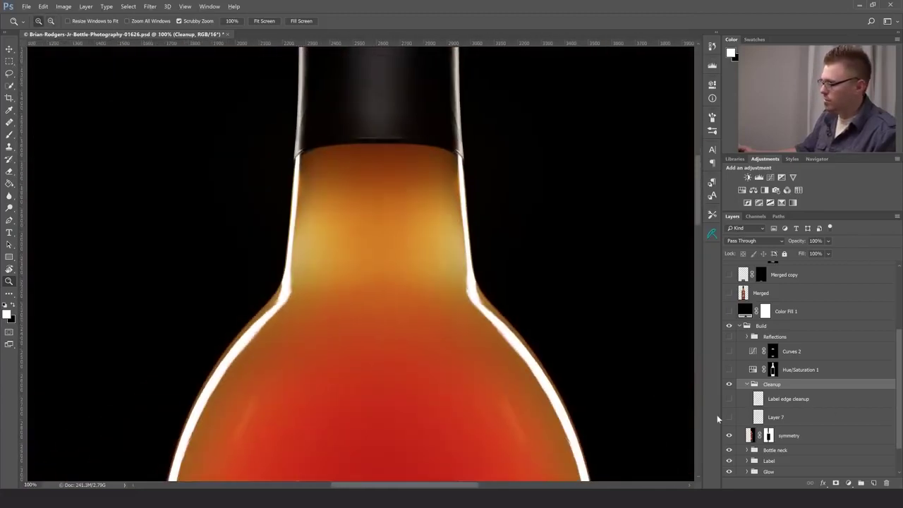
pyautogui.click(338, 255)
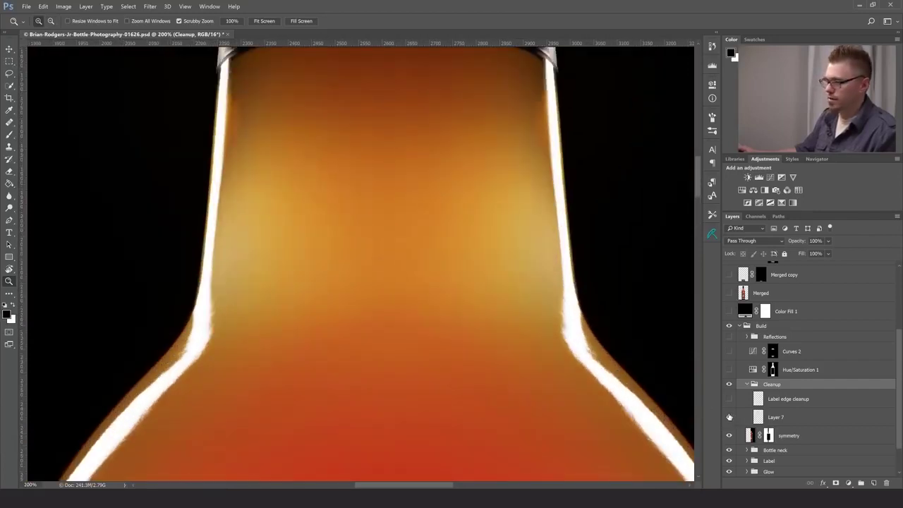
pyautogui.moveTo(303, 361); pyautogui.dragTo(306, 64)
pyautogui.scroll(-2, 392, 268)
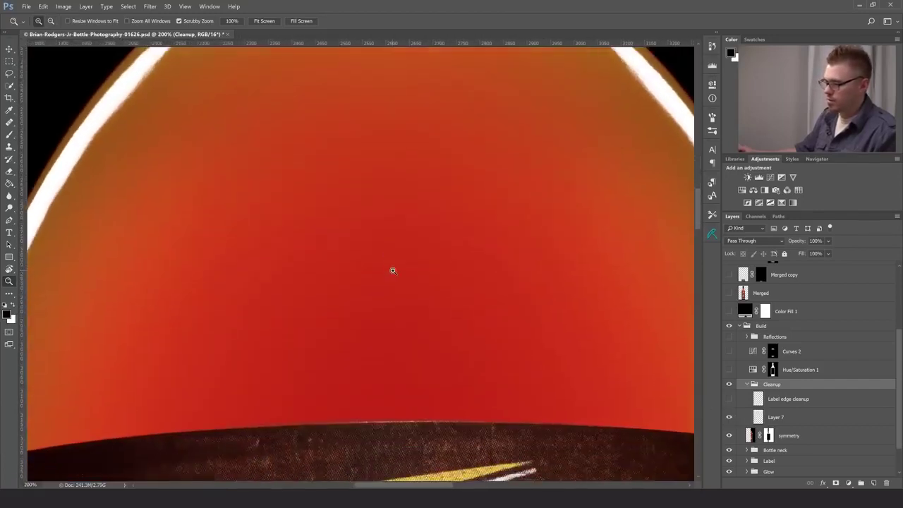
pyautogui.keyDown('alt'); pyautogui.click(532, 347); pyautogui.keyUp('alt')
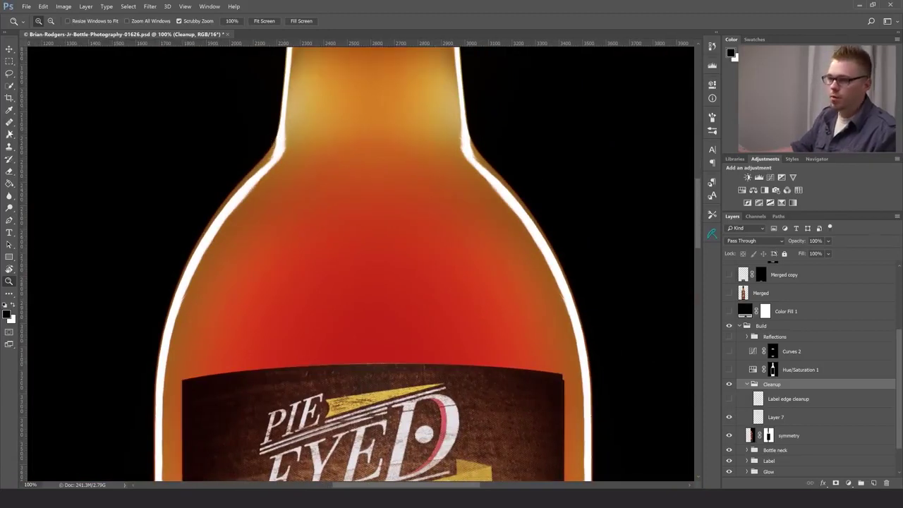
# Compare the options of the Spot Healing Brush and the Healing Brush, leaving the Healing Brush active.
pyautogui.press('j')
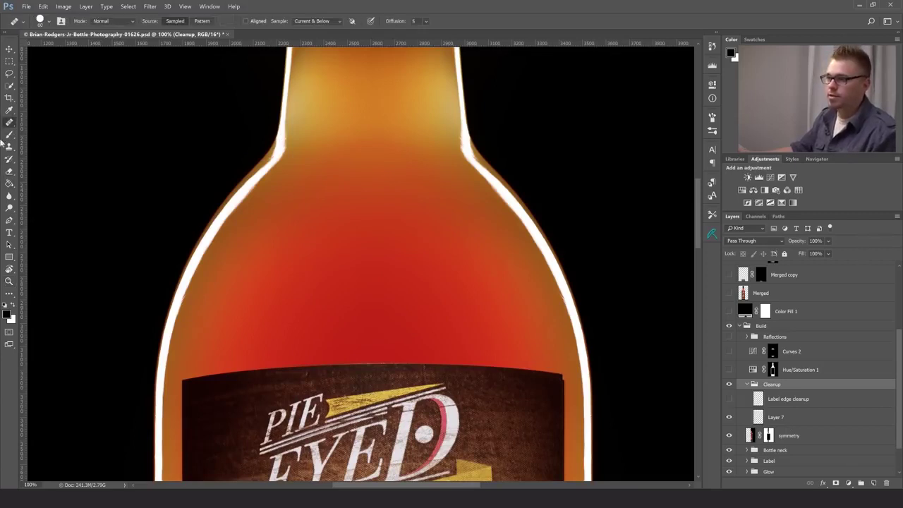
pyautogui.rightClick(11, 122)
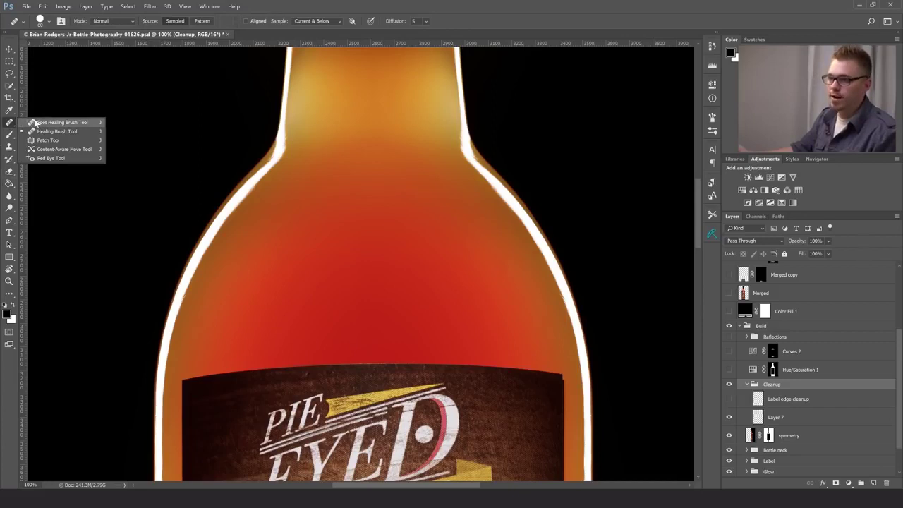
pyautogui.click(36, 123)
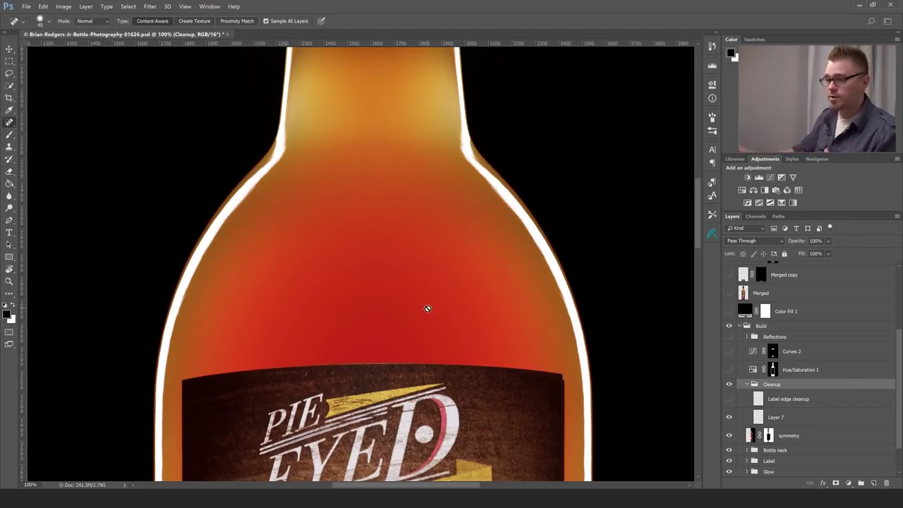
pyautogui.rightClick(10, 123)
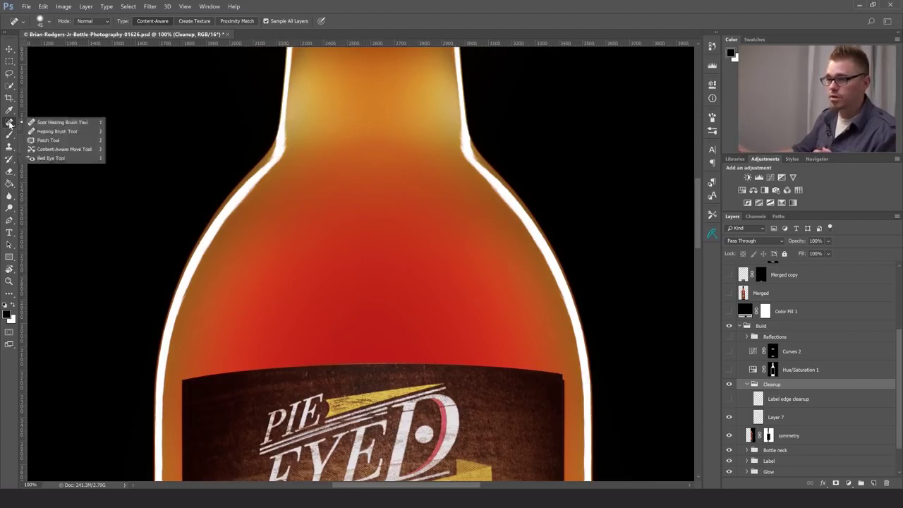
pyautogui.click(56, 131)
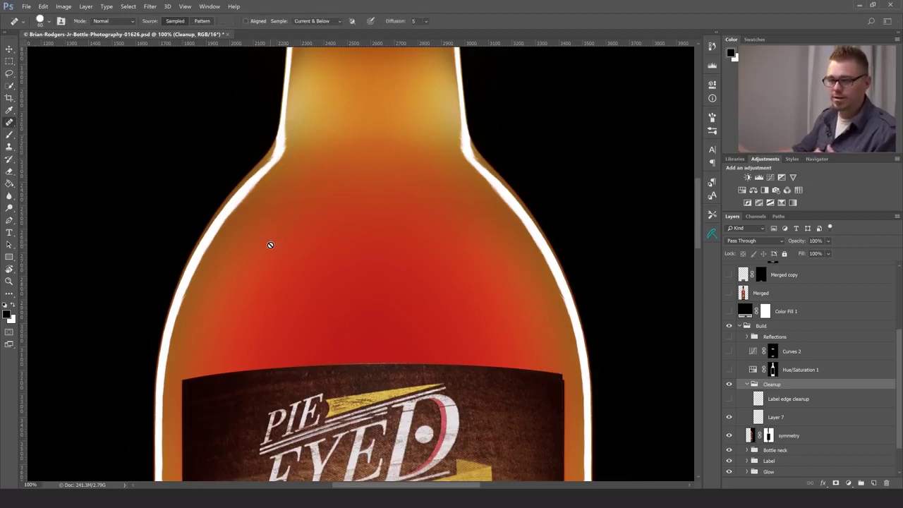
# Show the Label edge cleanup layer while viewing the label's upper right corner at 300%.
pyautogui.moveTo(637, 326); pyautogui.dragTo(594, 263)
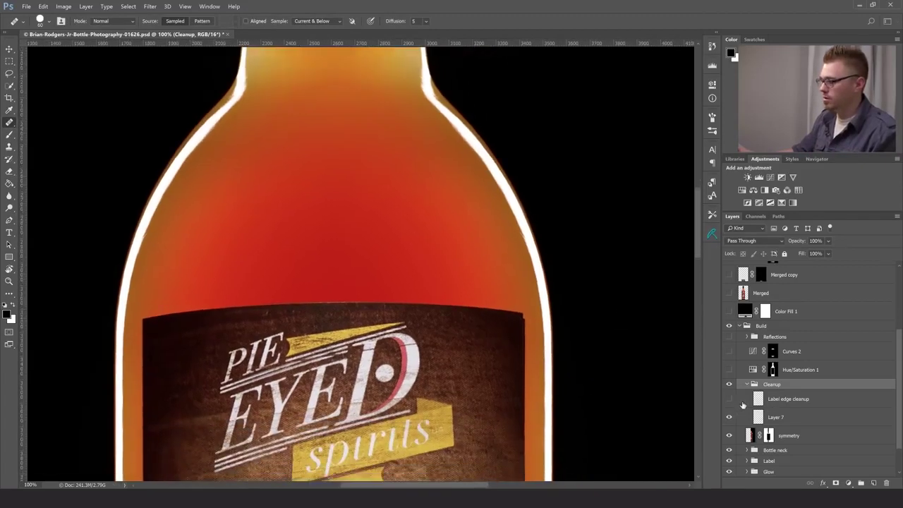
pyautogui.press('z')
pyautogui.click(547, 360)
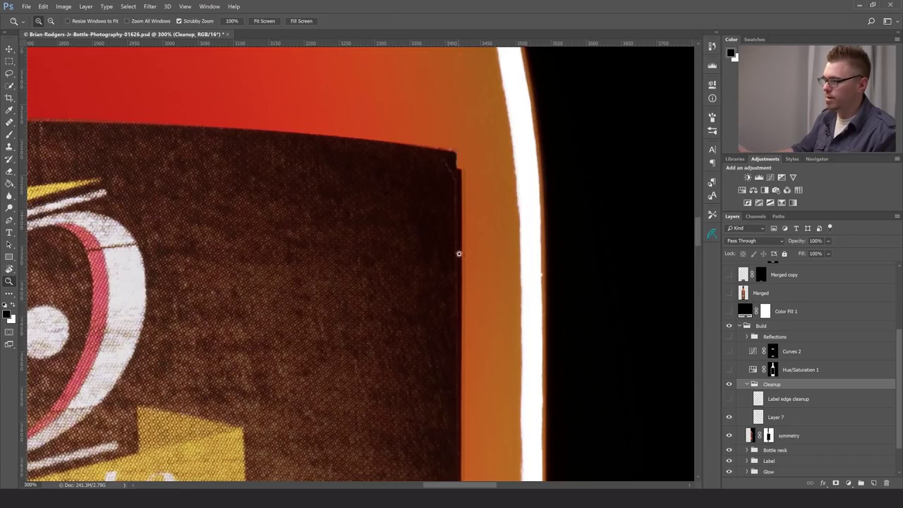
pyautogui.moveTo(456, 241); pyautogui.dragTo(493, 304)
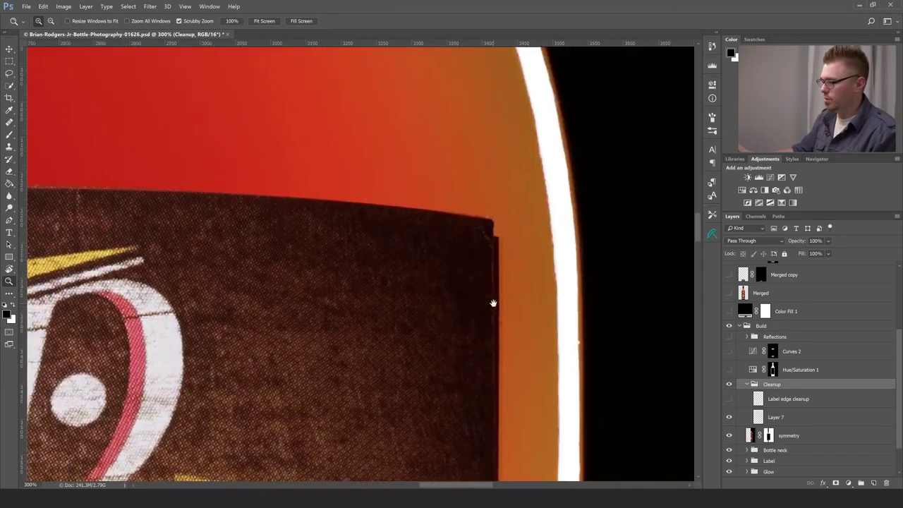
pyautogui.click(729, 399)
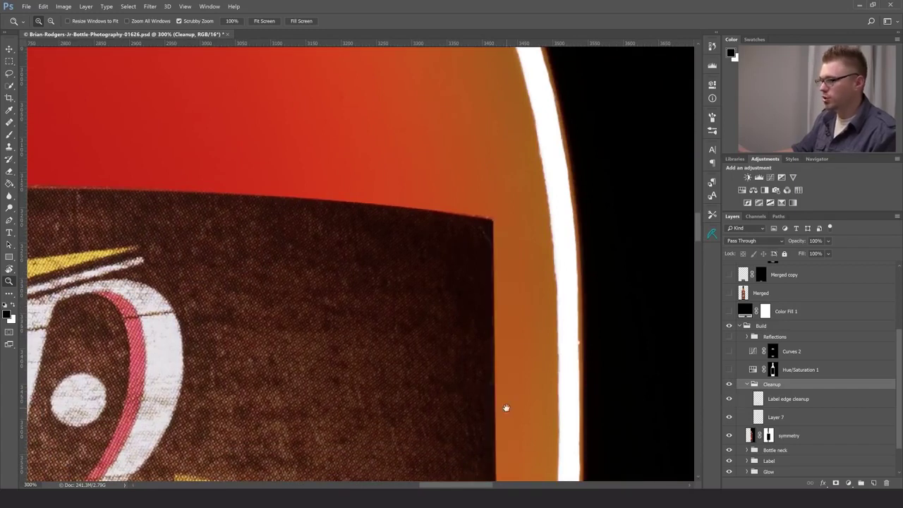
# Inspect the label's right edge down to its small text at 300%, ending with the whole bottle in view.
pyautogui.moveTo(506, 408); pyautogui.dragTo(496, 119)
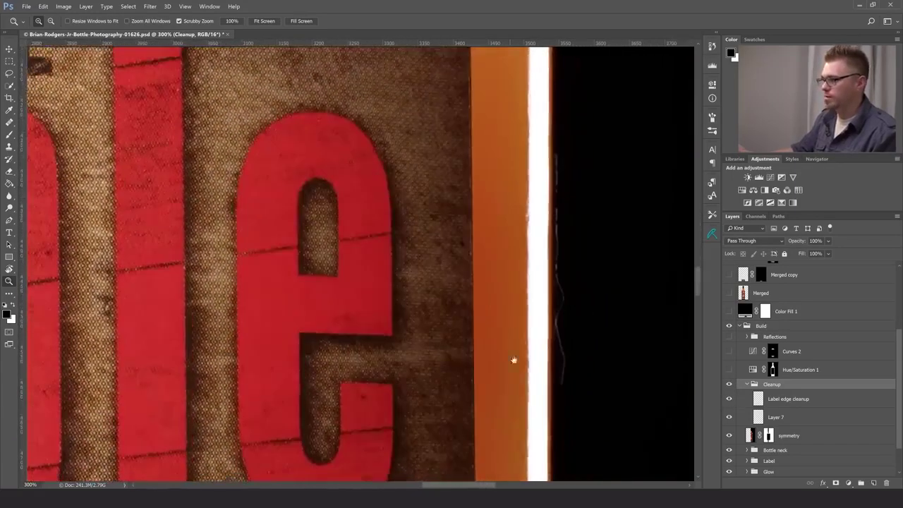
pyautogui.moveTo(514, 359); pyautogui.dragTo(508, 187)
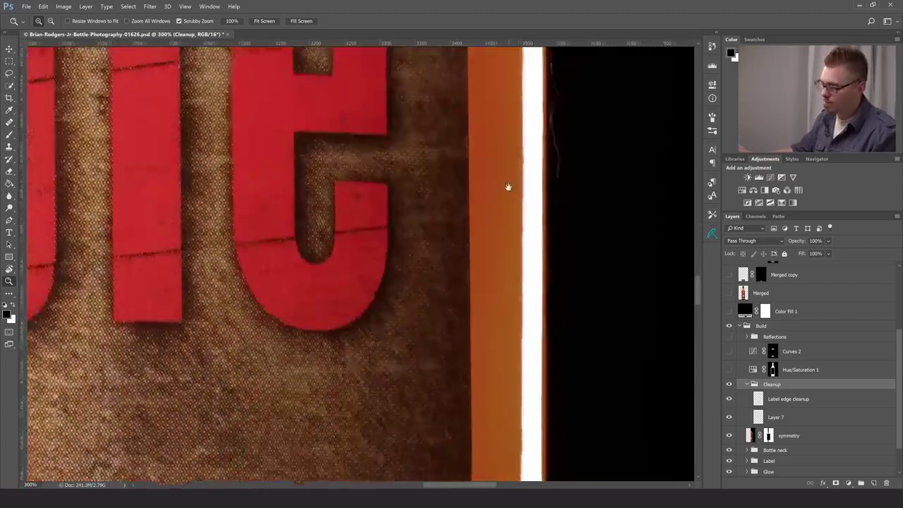
pyautogui.moveTo(496, 377); pyautogui.dragTo(482, 148)
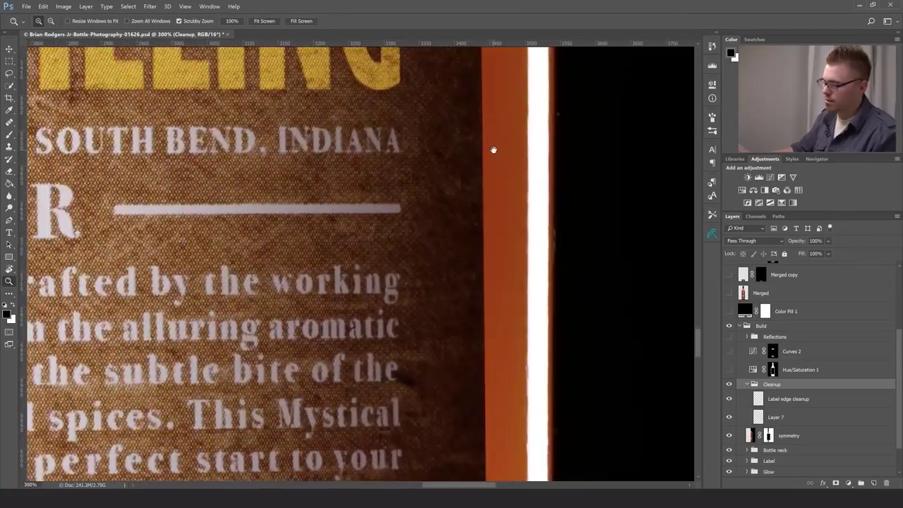
pyautogui.hotkey('ctrl', '0')
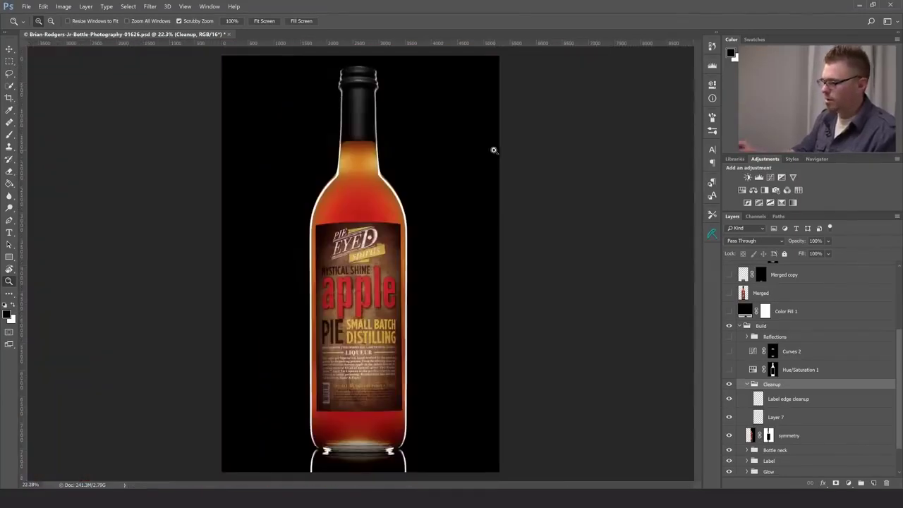
# Collapse the Cleanup group and make the Hue/Saturation 1 adjustment active and visible.
pyautogui.click(747, 384)
pyautogui.click(729, 383)
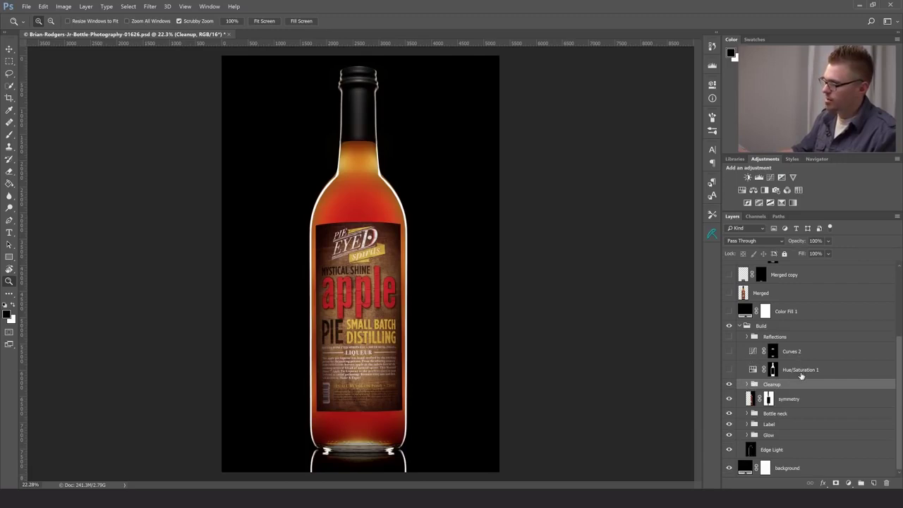
pyautogui.click(800, 373)
pyautogui.click(730, 372)
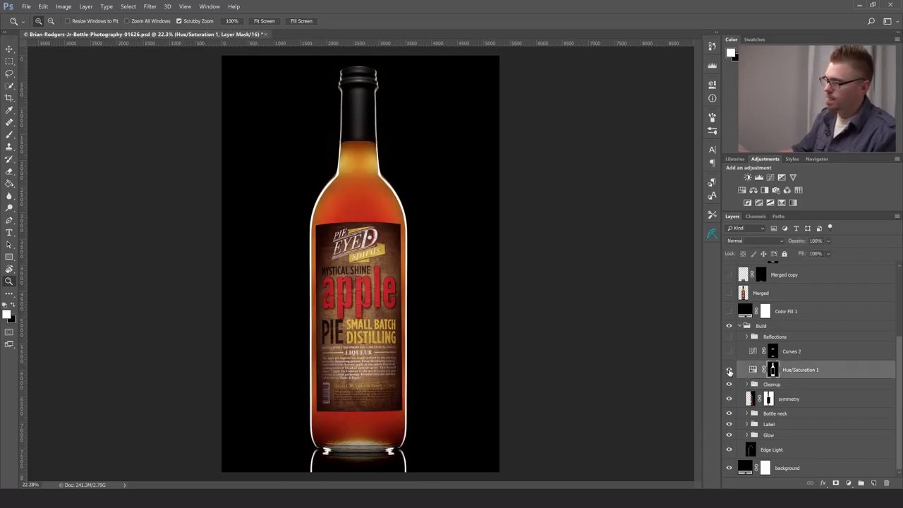
# Compare the bottle with the Hue/Saturation 1 adjustment hidden and shown, leaving it shown.
pyautogui.click(730, 372)
pyautogui.click(729, 371)
pyautogui.click(730, 371)
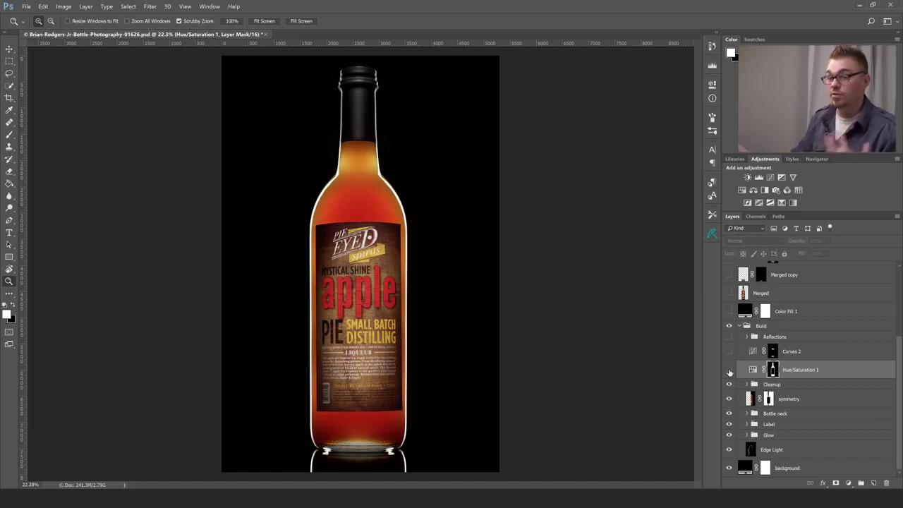
pyautogui.click(729, 371)
pyautogui.click(729, 372)
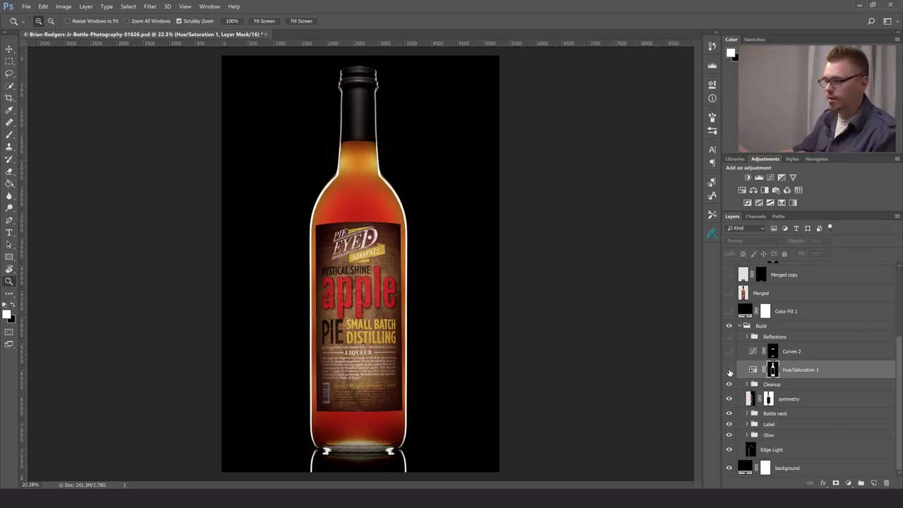
pyautogui.click(729, 371)
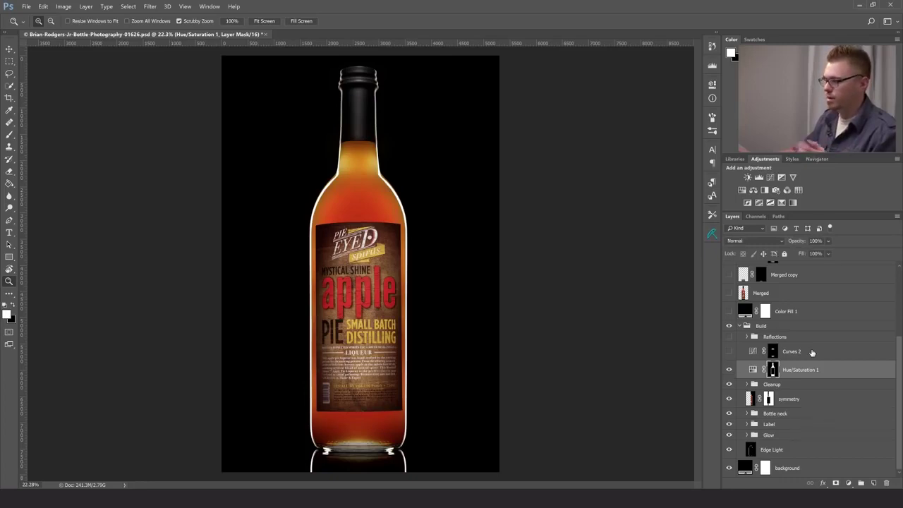
# Examine the Hue/Saturation 1 mask as a red overlay from the bottle's cap to its base, ending with the overlay off.
pyautogui.press('x')
pyautogui.press('\\')
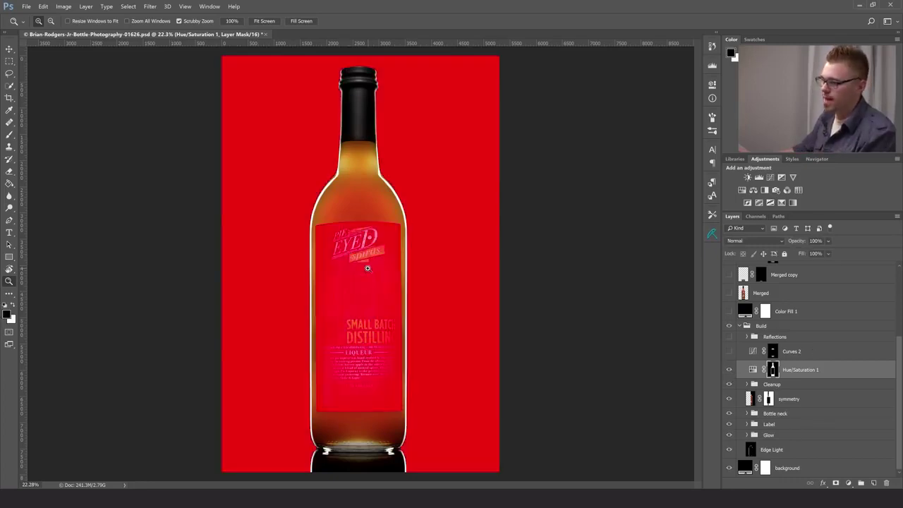
pyautogui.moveTo(359, 210); pyautogui.dragTo(359, 208)
pyautogui.moveTo(362, 247); pyautogui.dragTo(399, 141)
pyautogui.moveTo(388, 407); pyautogui.dragTo(388, 185)
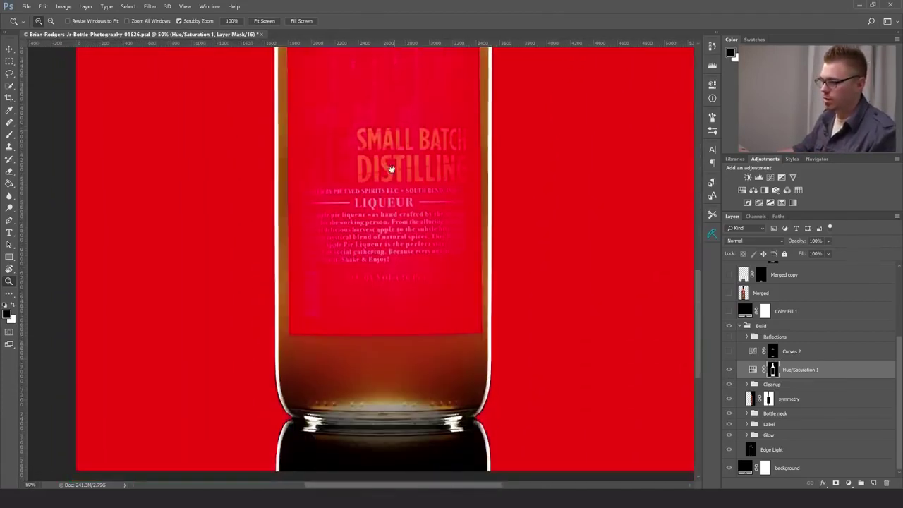
pyautogui.moveTo(385, 64); pyautogui.dragTo(403, 318)
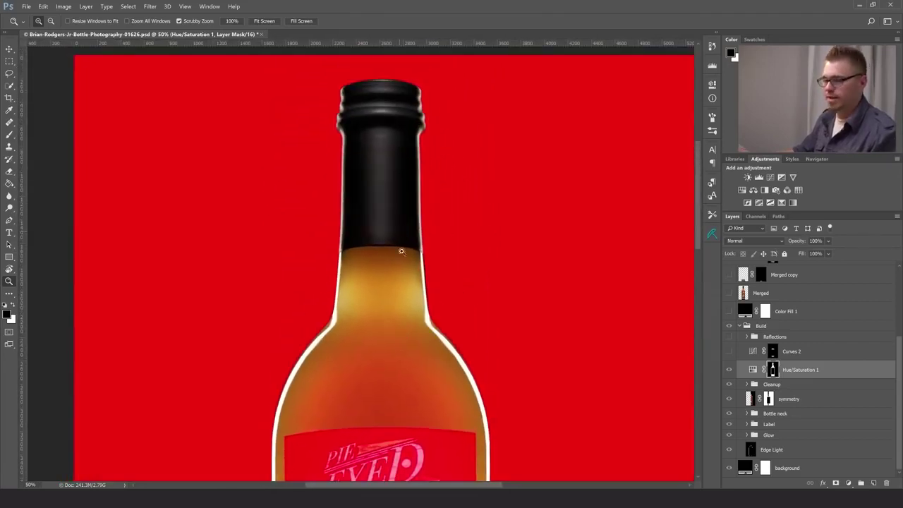
pyautogui.moveTo(408, 423); pyautogui.dragTo(422, 197)
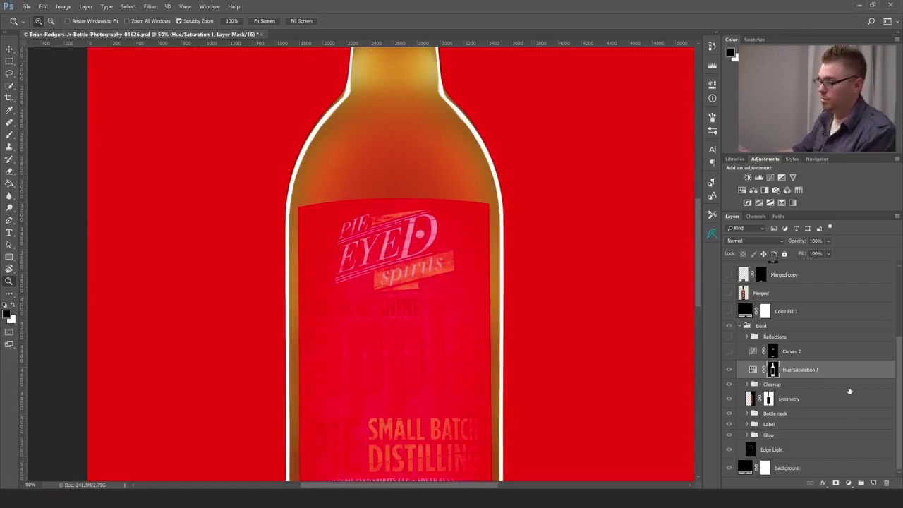
pyautogui.keyDown('alt'); pyautogui.keyDown('shift'); pyautogui.click(773, 370); pyautogui.keyUp('shift'); pyautogui.keyUp('alt')
pyautogui.press('x')
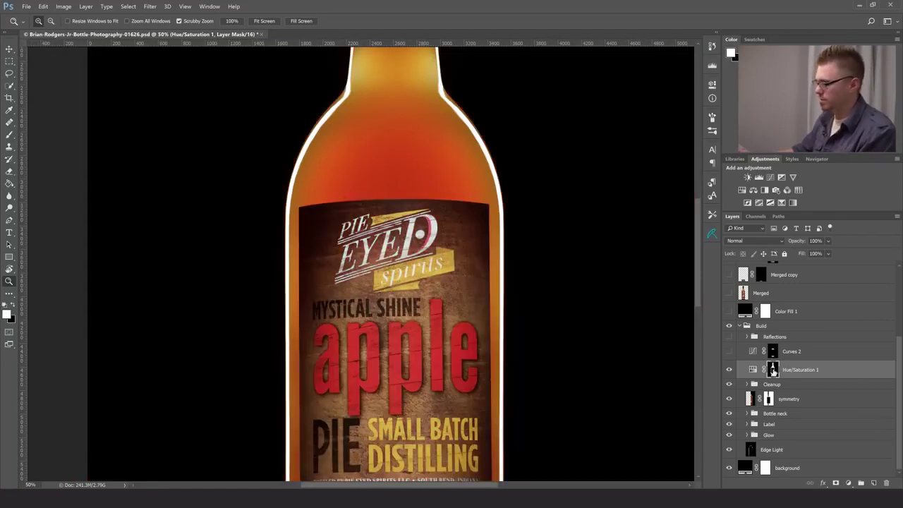
pyautogui.hotkey('ctrl', '0')
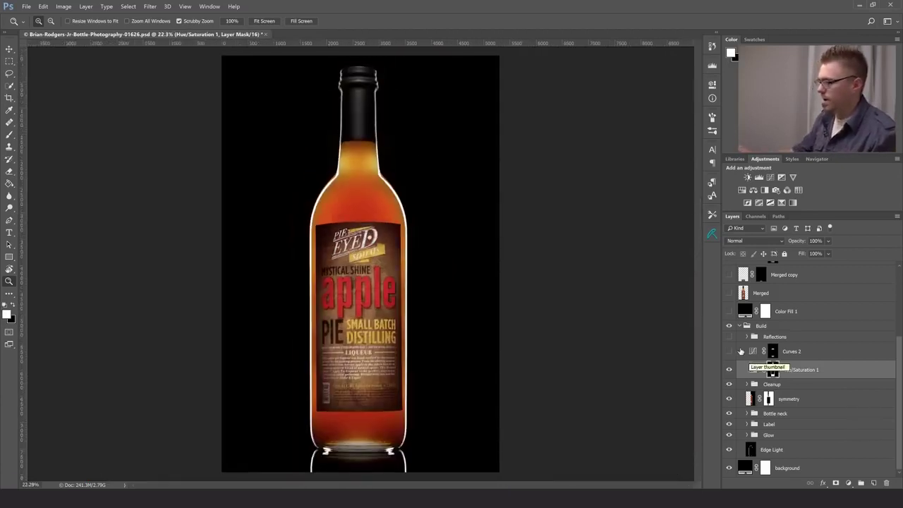
# Show the Curves 2 adjustment and review its RGB curve.
pyautogui.click(730, 351)
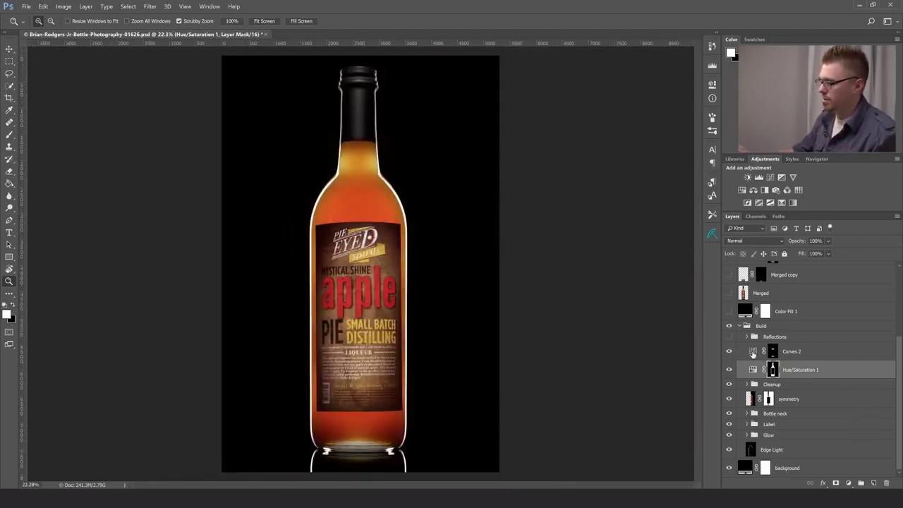
pyautogui.doubleClick(752, 354)
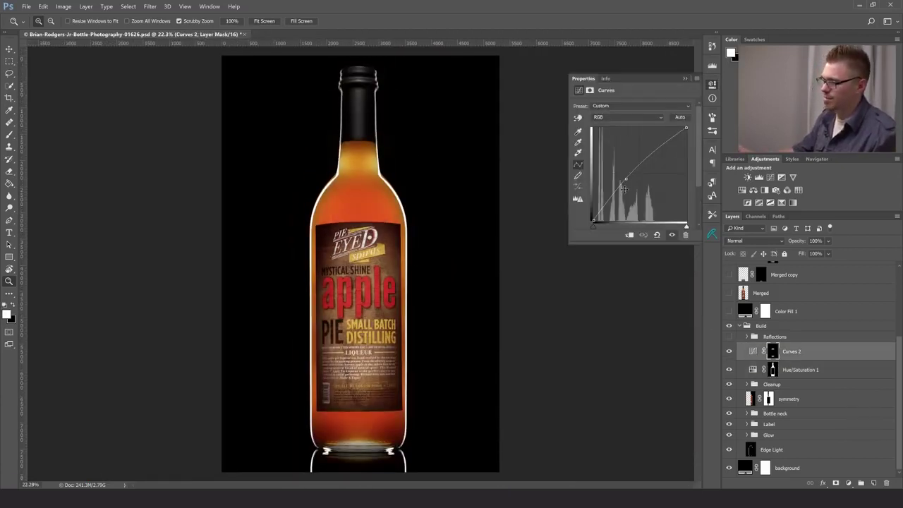
pyautogui.click(687, 76)
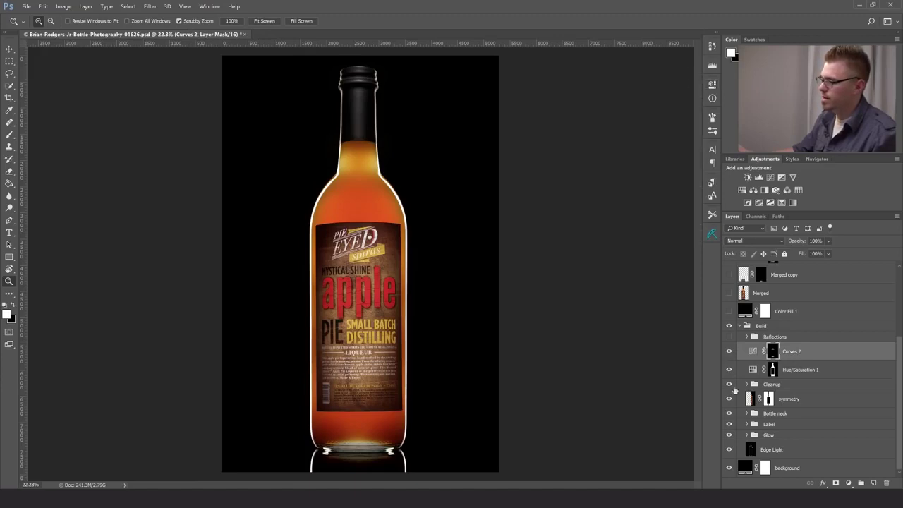
# Examine the Curves 2 mask as a red overlay over the whole bottle, ending with the overlay off.
pyautogui.press('\\')
pyautogui.press('x')
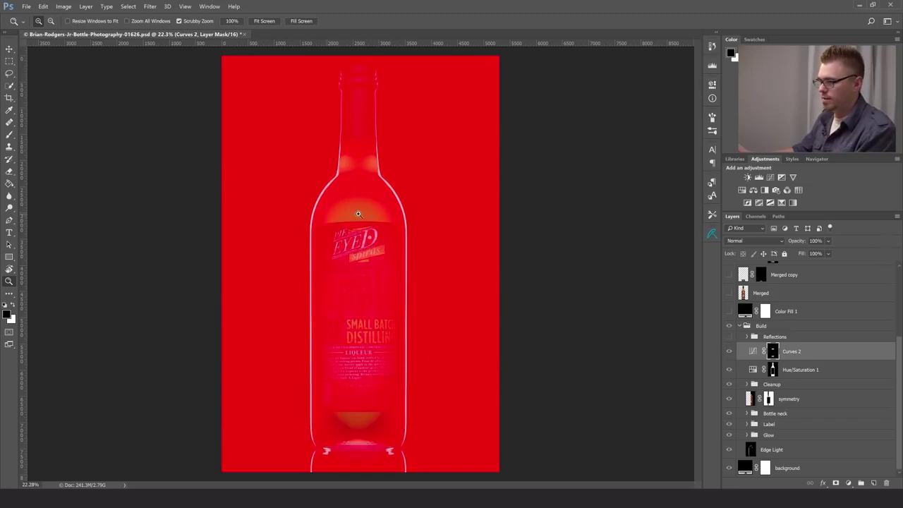
pyautogui.press('\\')
pyautogui.press('x')
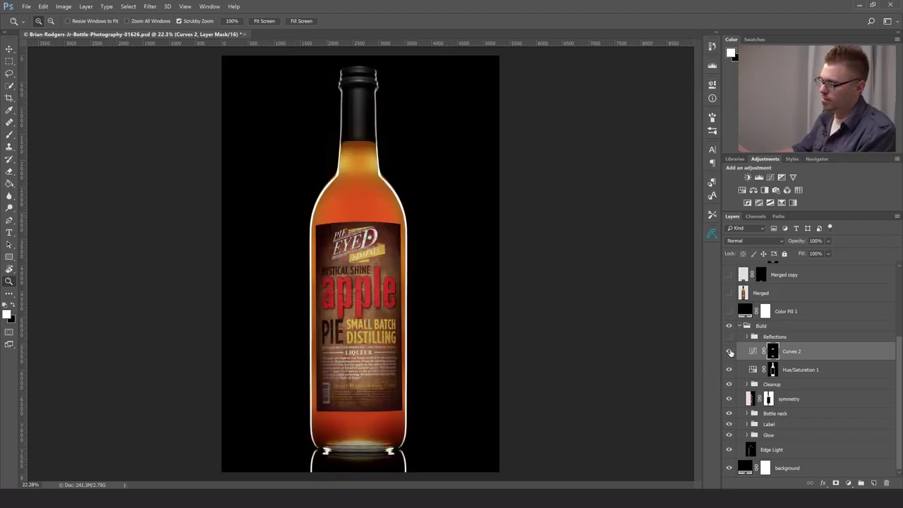
# Look over the saved paths and view the Curves 2 mask as a red overlay, ending with the overlay off.
pyautogui.click(777, 216)
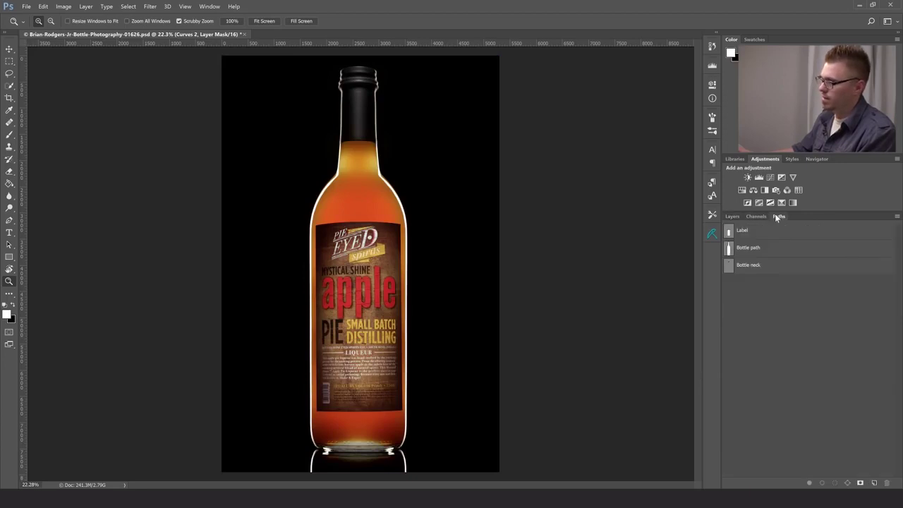
pyautogui.click(731, 217)
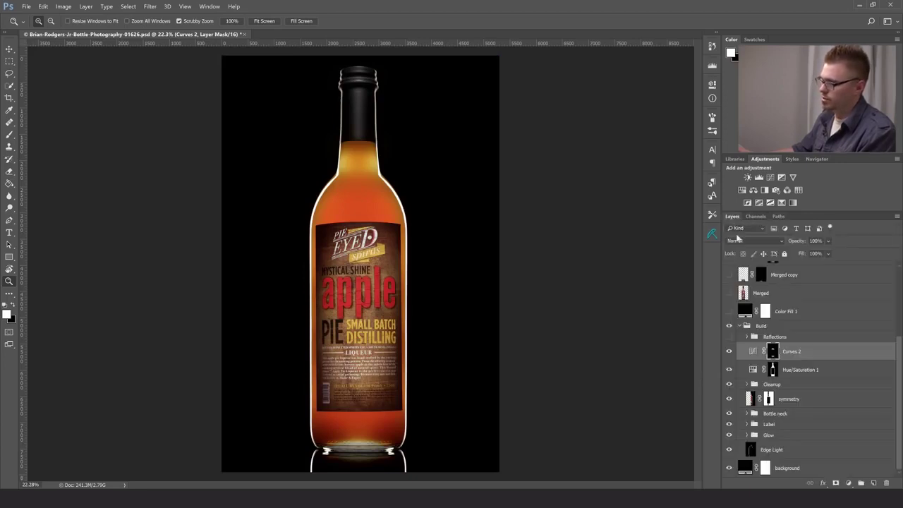
pyautogui.keyDown('alt'); pyautogui.keyDown('shift'); pyautogui.click(774, 352); pyautogui.keyUp('shift'); pyautogui.keyUp('alt')
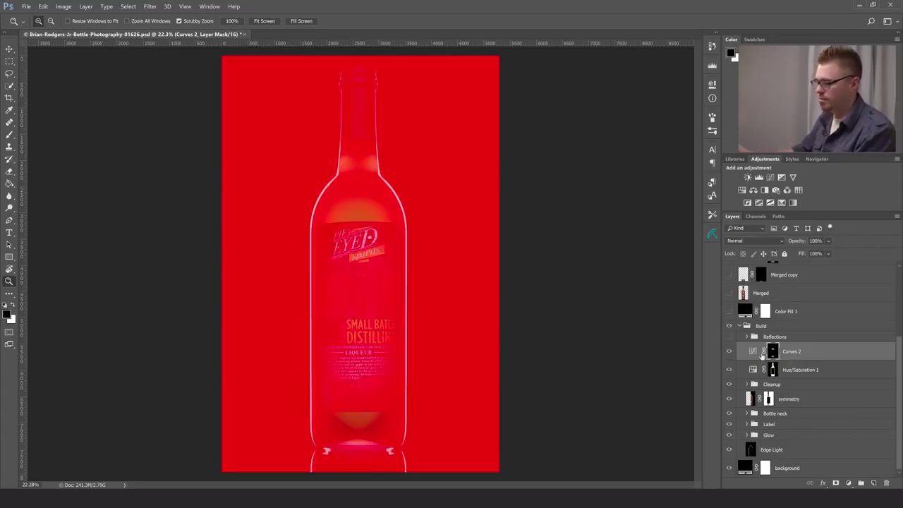
pyautogui.press('\\')
# Compare the bottle with the Curves 2 adjustment hidden and shown, leaving it shown.
pyautogui.click(729, 354)
pyautogui.click(728, 354)
pyautogui.click(728, 354)
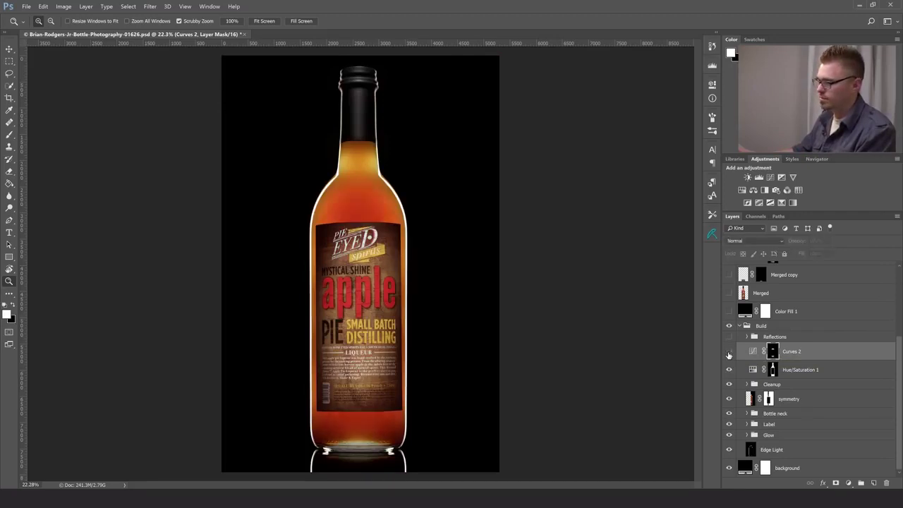
pyautogui.click(729, 354)
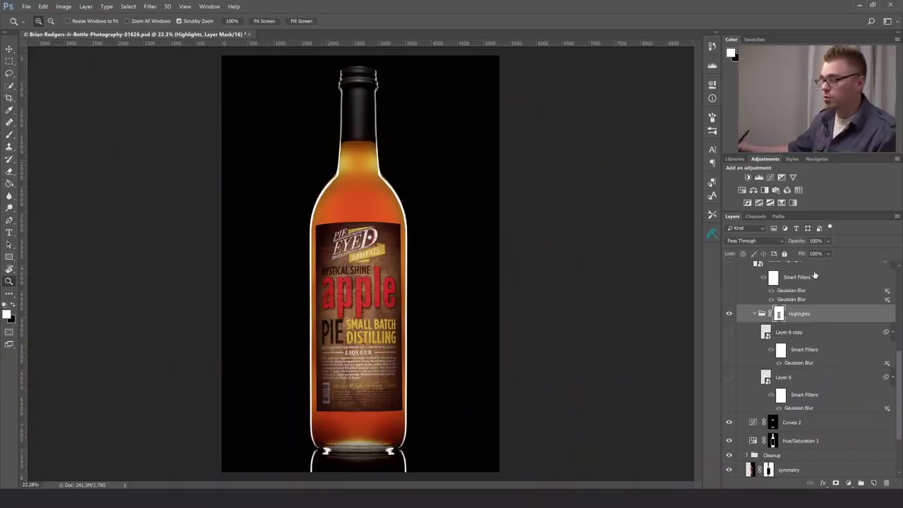
# Show Layer 6 and Layer 6 copy in the Highlights group, and compare the bottle with the Reflections group hidden and shown.
pyautogui.click(803, 379)
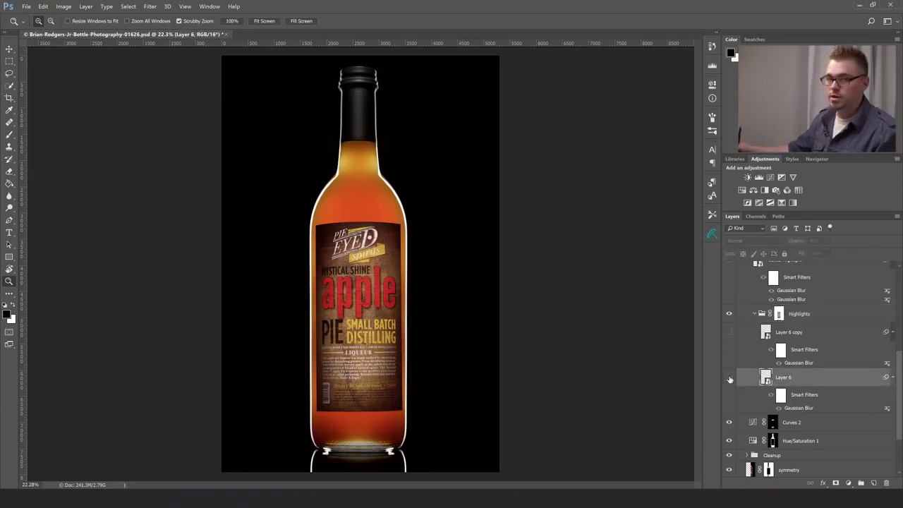
pyautogui.click(730, 380)
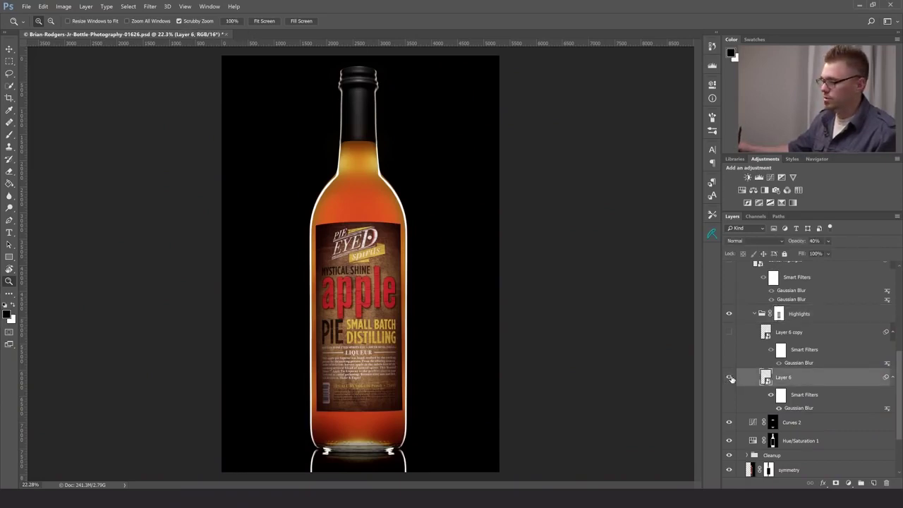
pyautogui.click(729, 332)
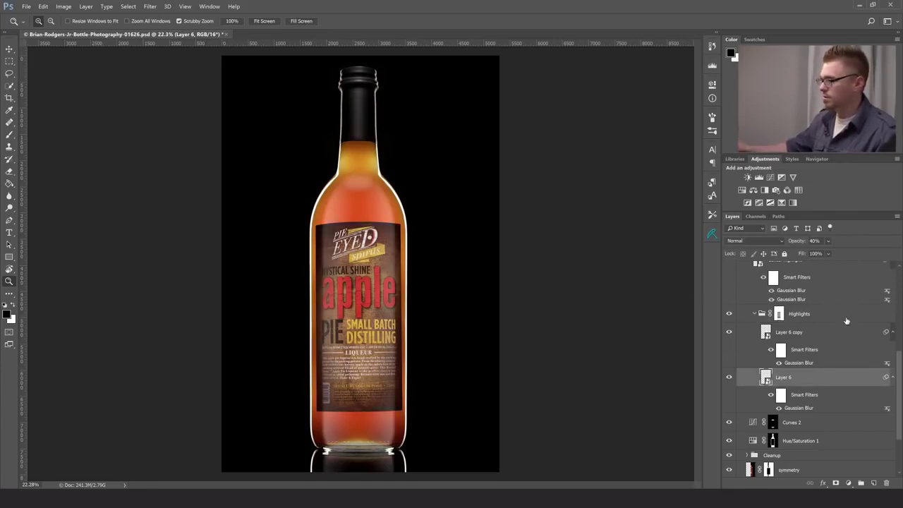
pyautogui.scroll(2, 898, 360)
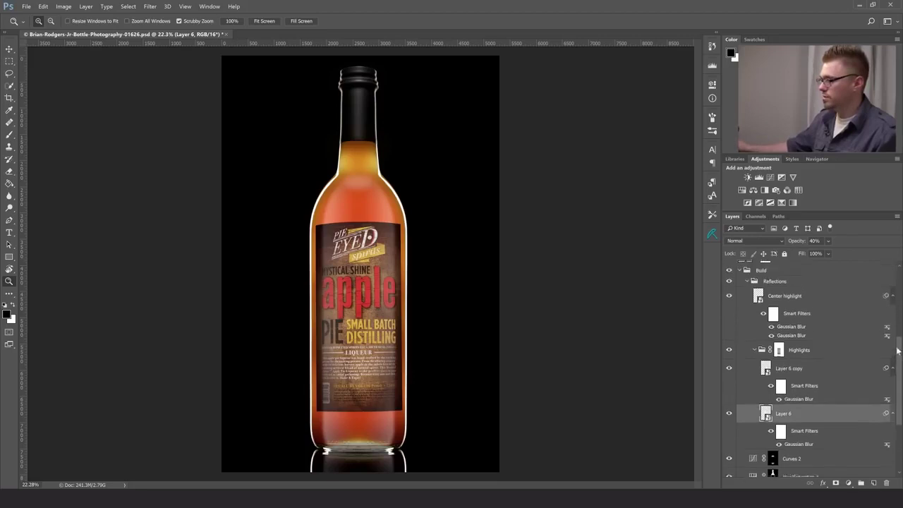
pyautogui.click(728, 285)
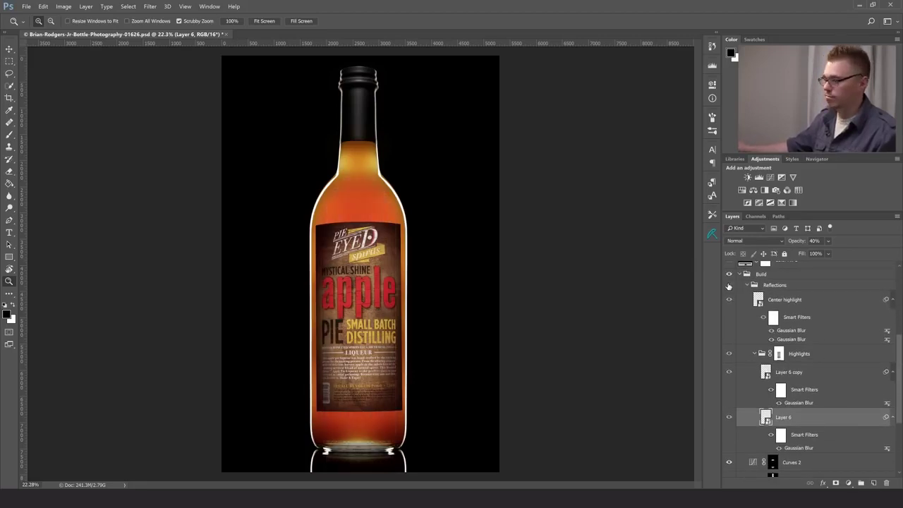
pyautogui.click(729, 285)
# Hide the Center highlight, Layer 6 copy and Layer 6 layers, keeping the Highlights group shown.
pyautogui.click(730, 299)
pyautogui.click(728, 353)
pyautogui.click(728, 353)
pyautogui.click(728, 371)
pyautogui.click(729, 417)
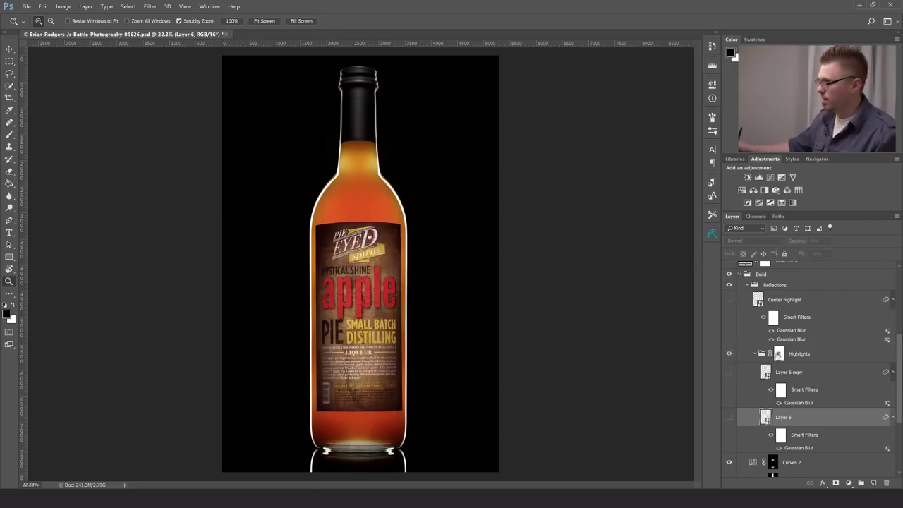
# Load the Bottle path as a selection and add a new empty layer above Layer 6 in the Highlights group.
pyautogui.click(778, 216)
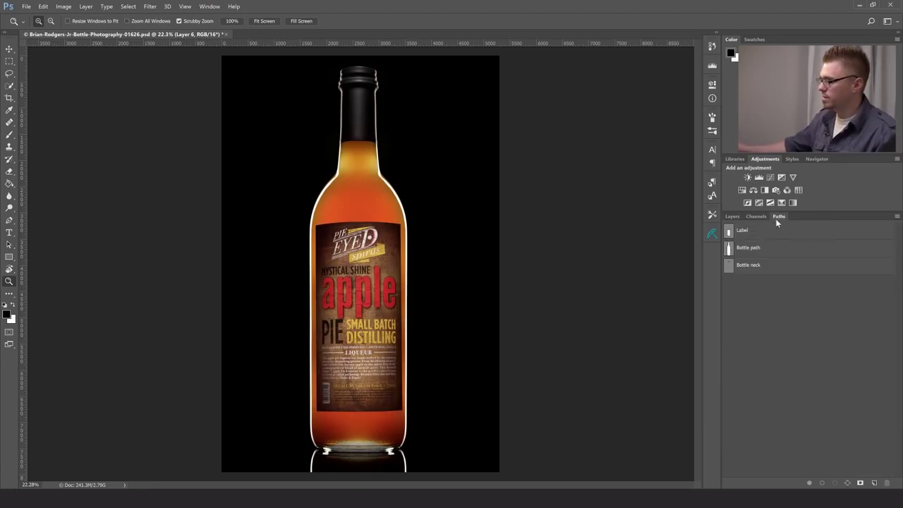
pyautogui.keyDown('ctrl'); pyautogui.click(729, 251); pyautogui.keyUp('ctrl')
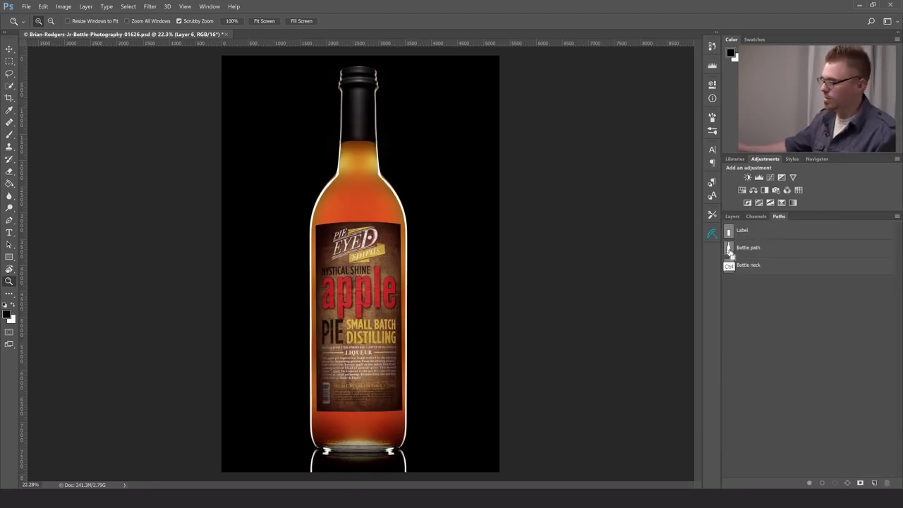
pyautogui.click(731, 217)
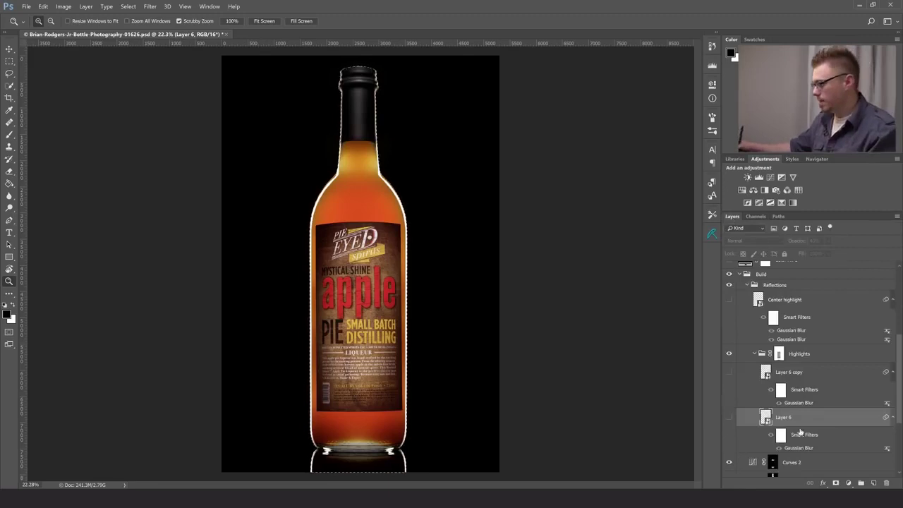
pyautogui.click(873, 483)
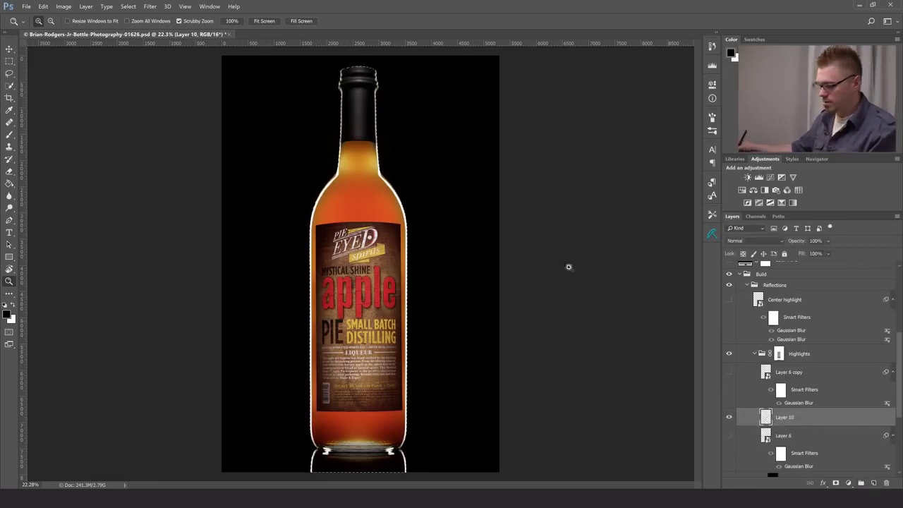
# Draw a white-to-transparent linear gradient inward from the bottle's left edge on the new layer, within the selection.
pyautogui.press('g')
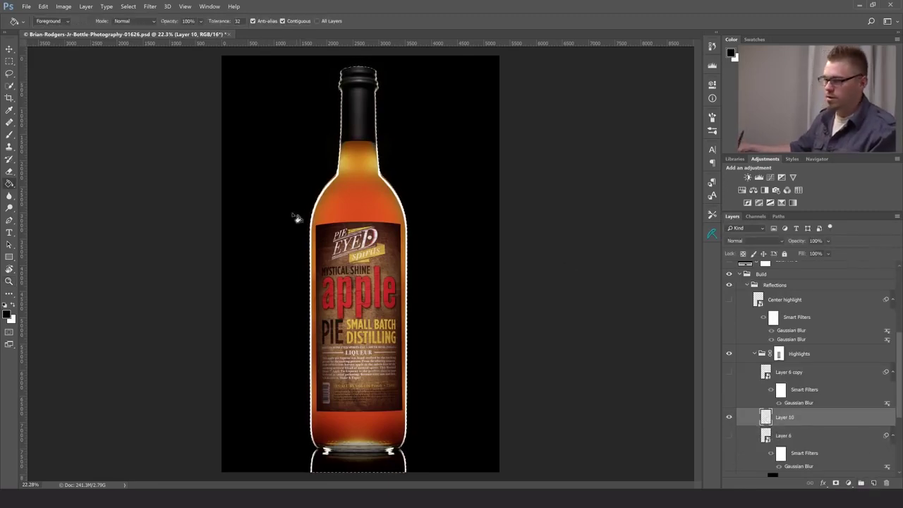
pyautogui.rightClick(12, 182)
pyautogui.click(47, 183)
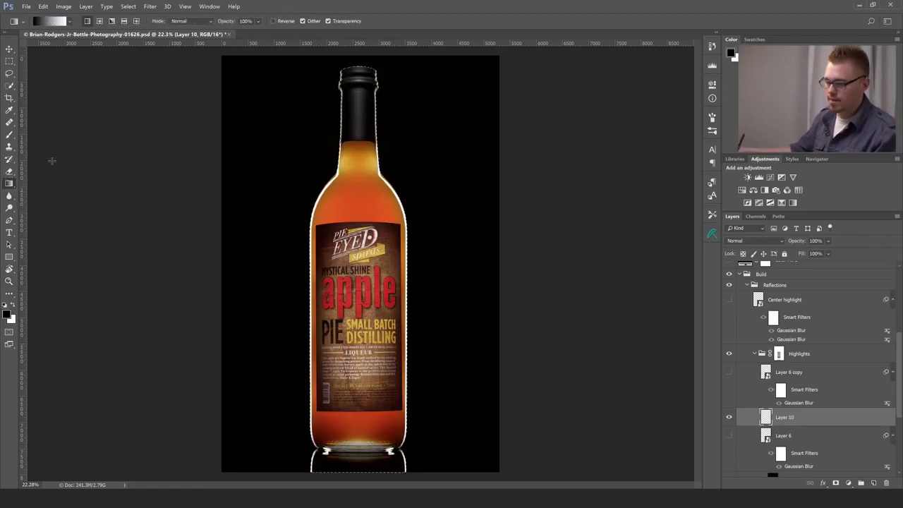
pyautogui.press('x')
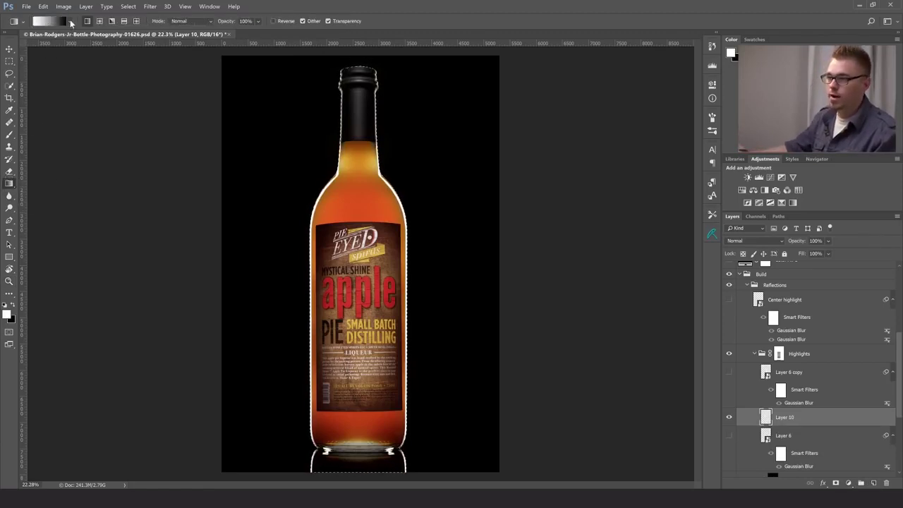
pyautogui.click(69, 22)
pyautogui.click(36, 45)
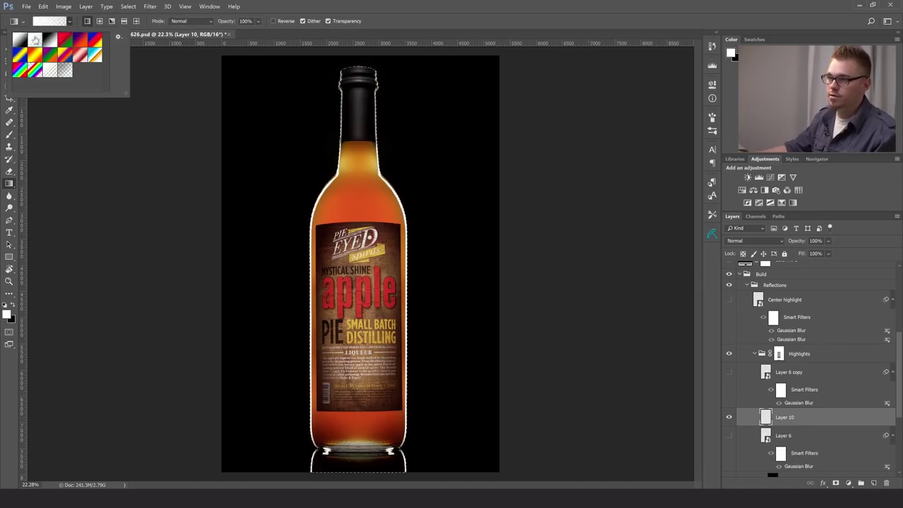
pyautogui.click(79, 21)
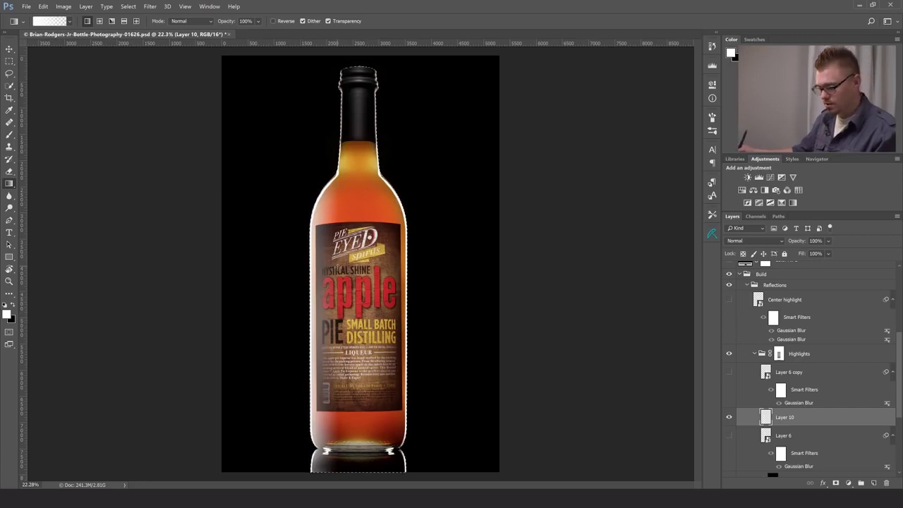
# Clear the selection, shift the gradient highlight inward from the bottle's left edge, and convert Layer 10 to a smart object.
pyautogui.press('v')
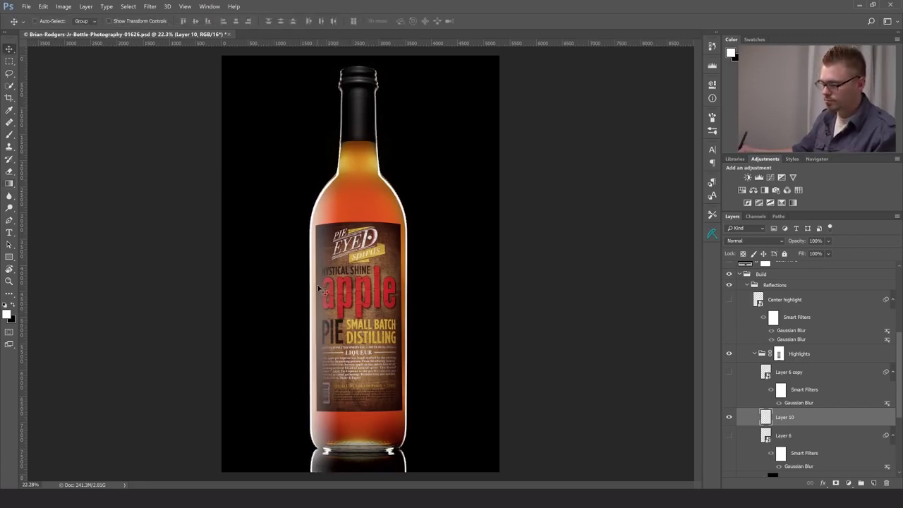
pyautogui.moveTo(312, 321); pyautogui.dragTo(336, 318)
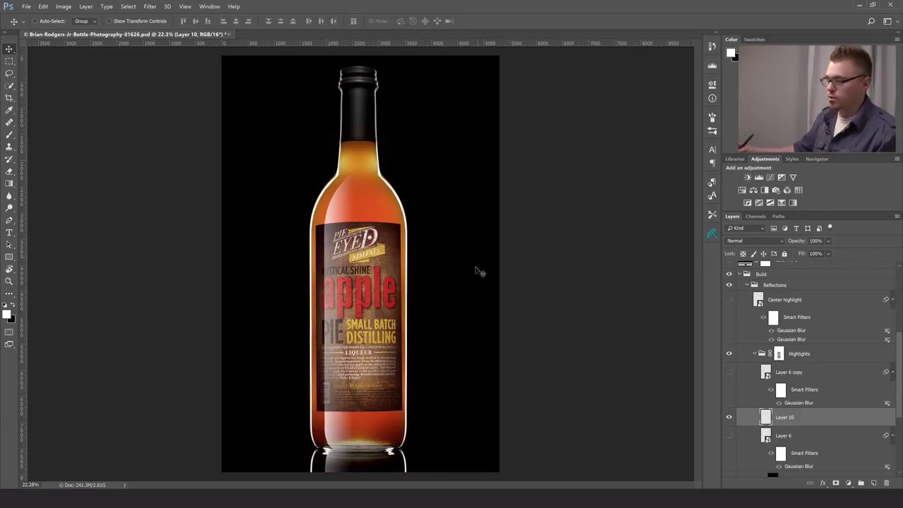
pyautogui.rightClick(803, 416)
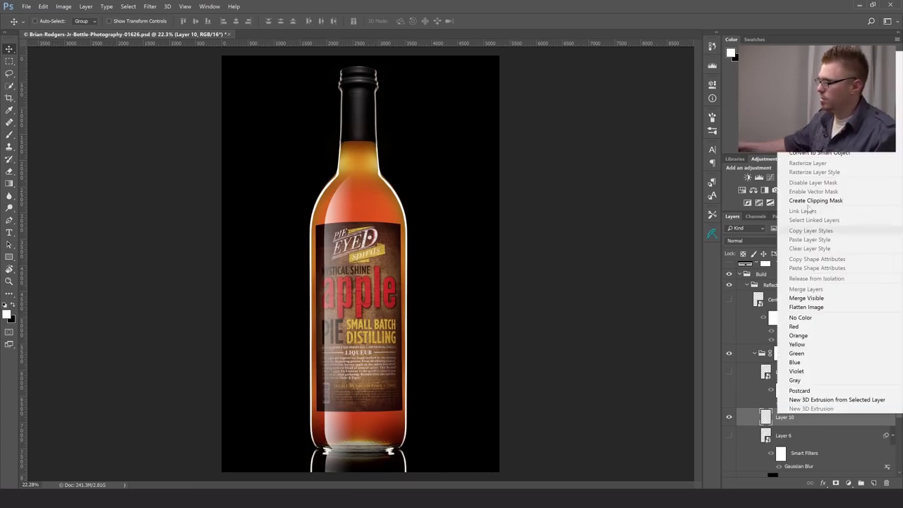
pyautogui.click(807, 154)
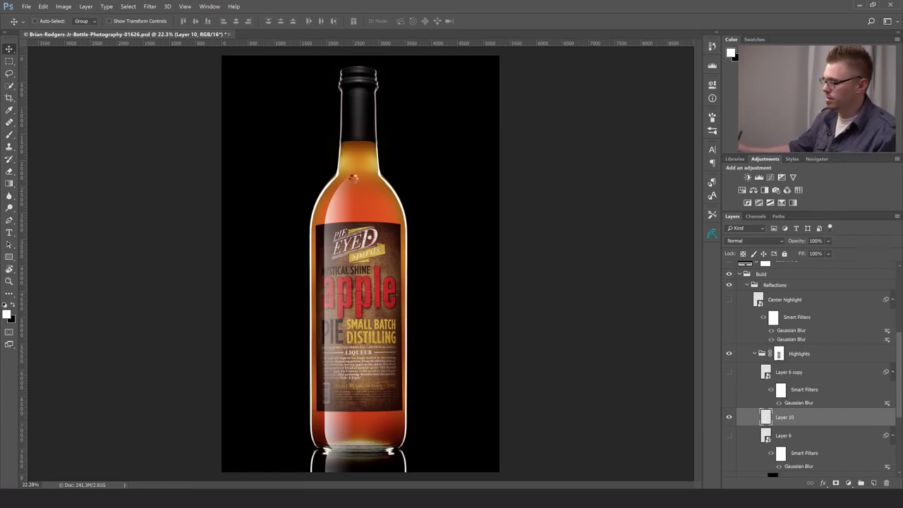
# Apply a Gaussian Blur with a radius of 31.8 pixels to Layer 10.
pyautogui.click(151, 7)
pyautogui.moveTo(177, 109)
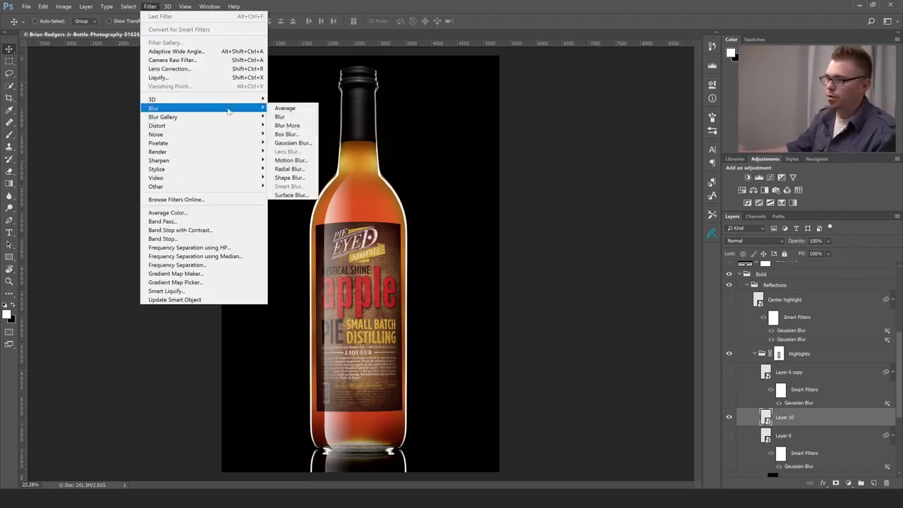
pyautogui.click(297, 143)
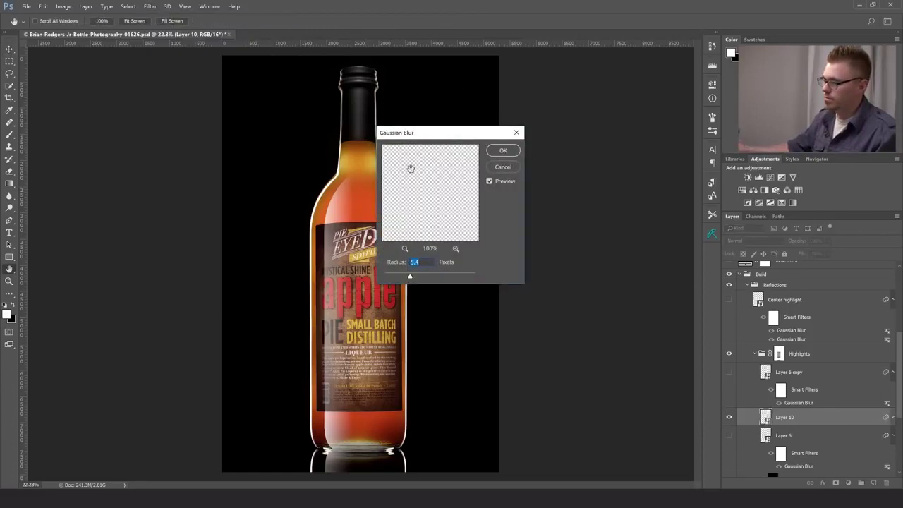
pyautogui.moveTo(410, 279); pyautogui.dragTo(426, 278)
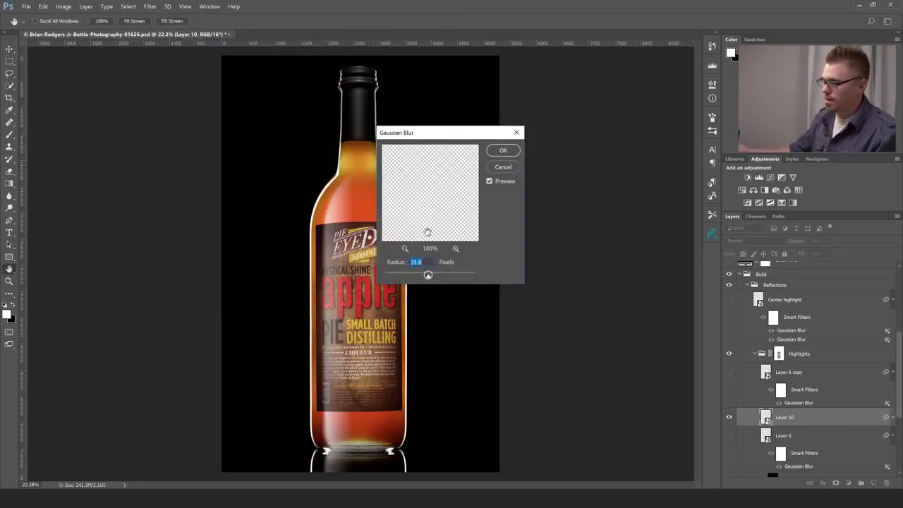
pyautogui.moveTo(447, 136); pyautogui.dragTo(524, 154)
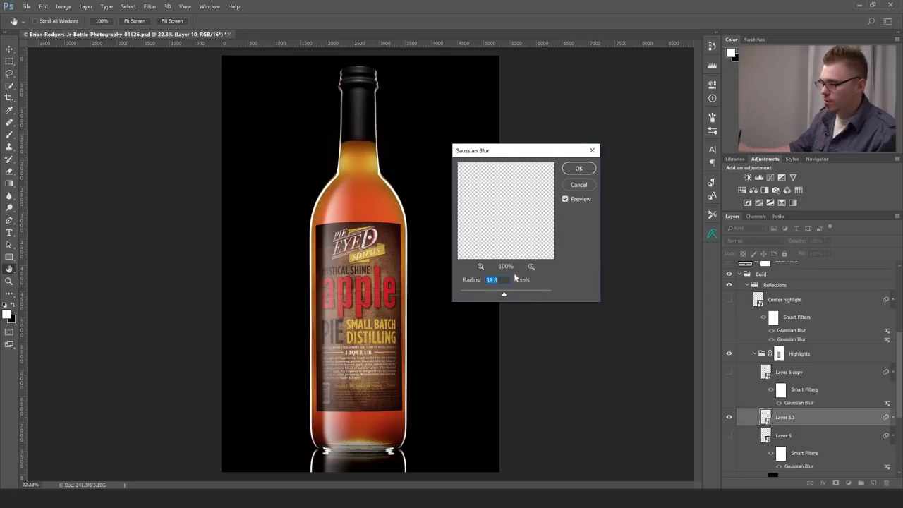
pyautogui.click(578, 170)
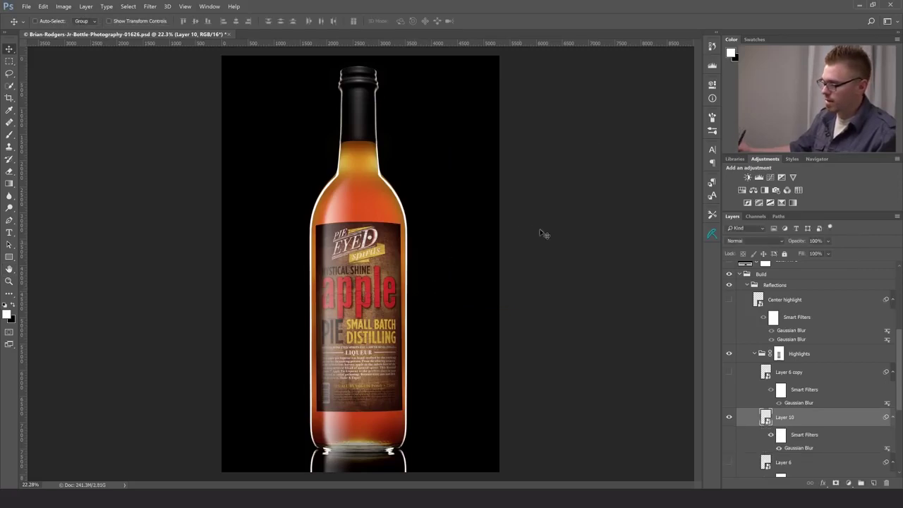
# Duplicate the Layer 10 highlight and mirror the copy horizontally onto the bottle's right side.
pyautogui.press('ctrl')
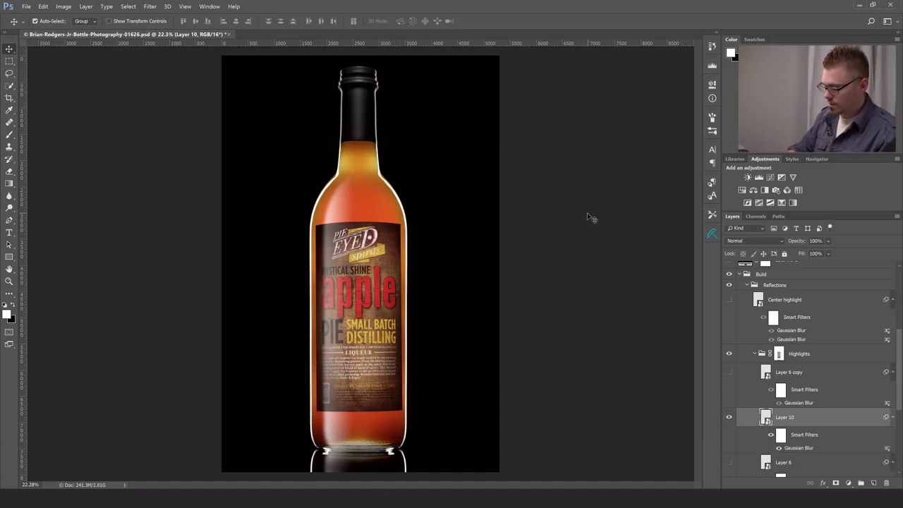
pyautogui.hotkey('ctrl', 'j')
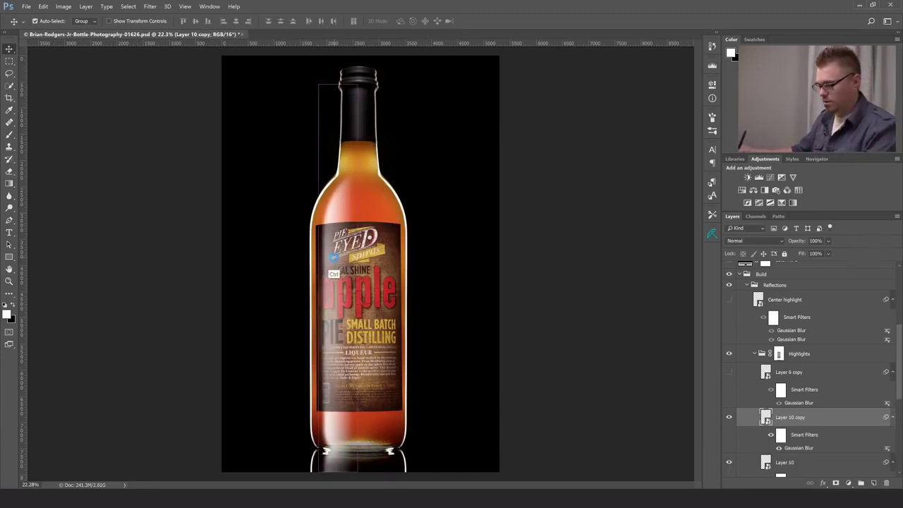
pyautogui.hotkey('ctrl', 't')
pyautogui.click(453, 189)
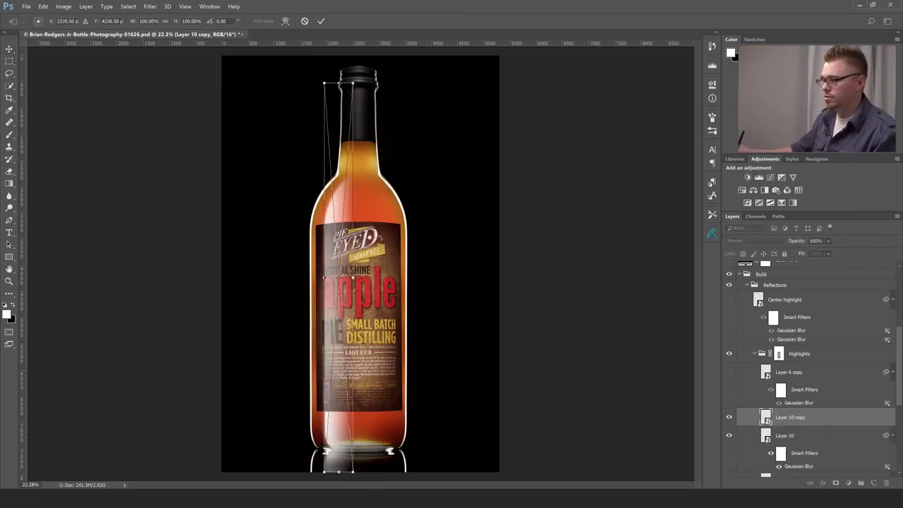
pyautogui.rightClick(346, 242)
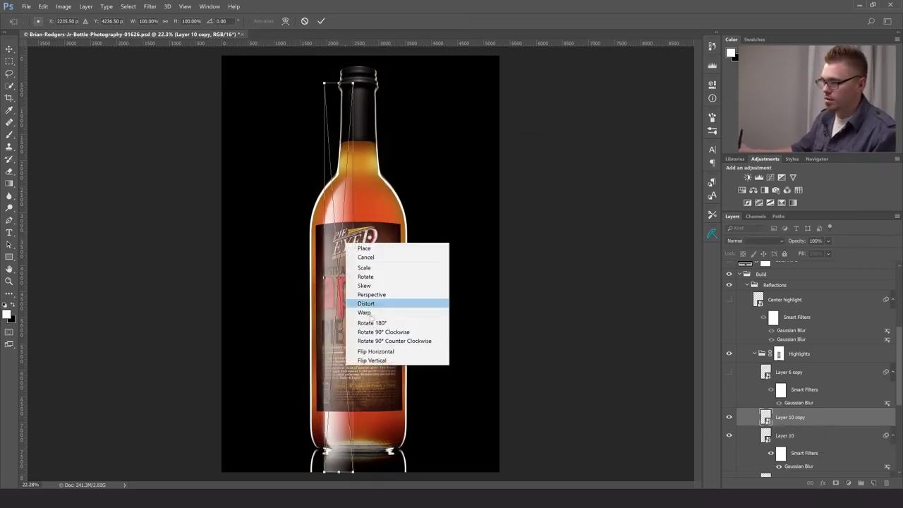
pyautogui.click(373, 351)
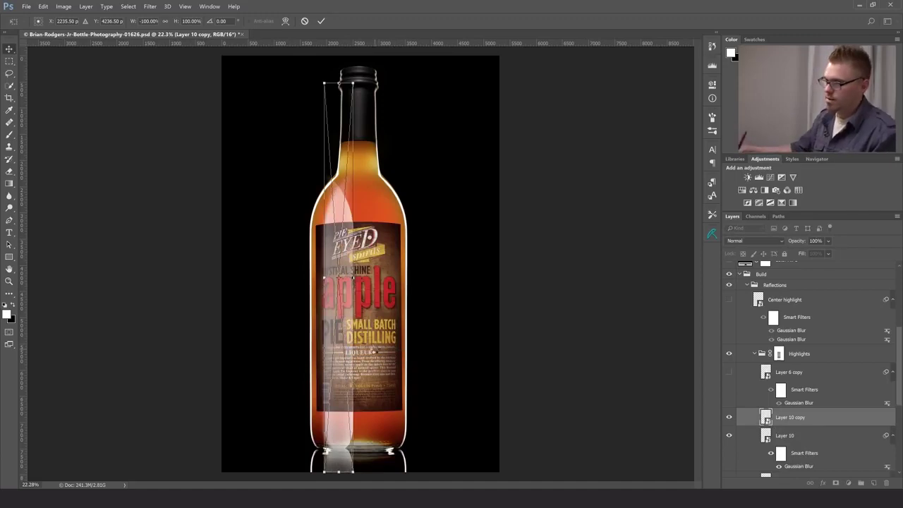
pyautogui.press('Return')
pyautogui.moveTo(344, 306); pyautogui.dragTo(385, 311)
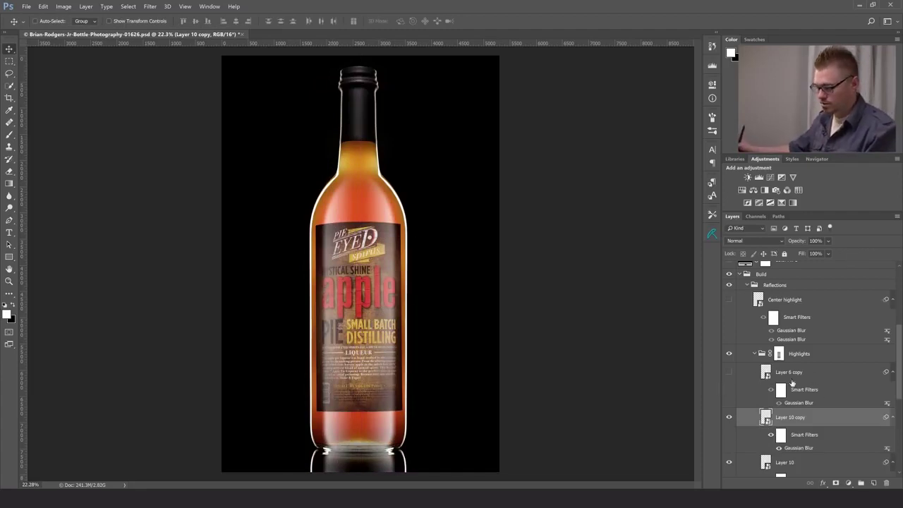
# Set the opacity of Layer 10 to 40% and of Layer 10 copy to 70%.
pyautogui.press('4')
pyautogui.click(804, 463)
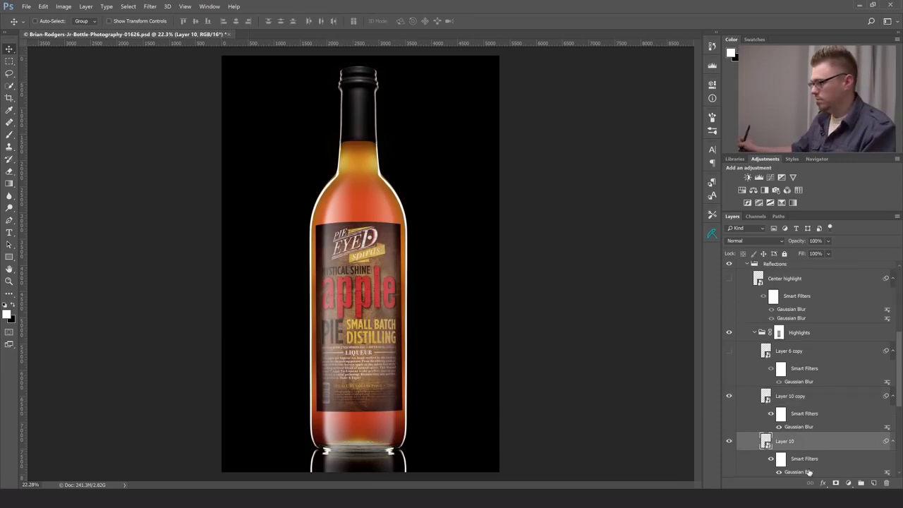
pyautogui.press('4')
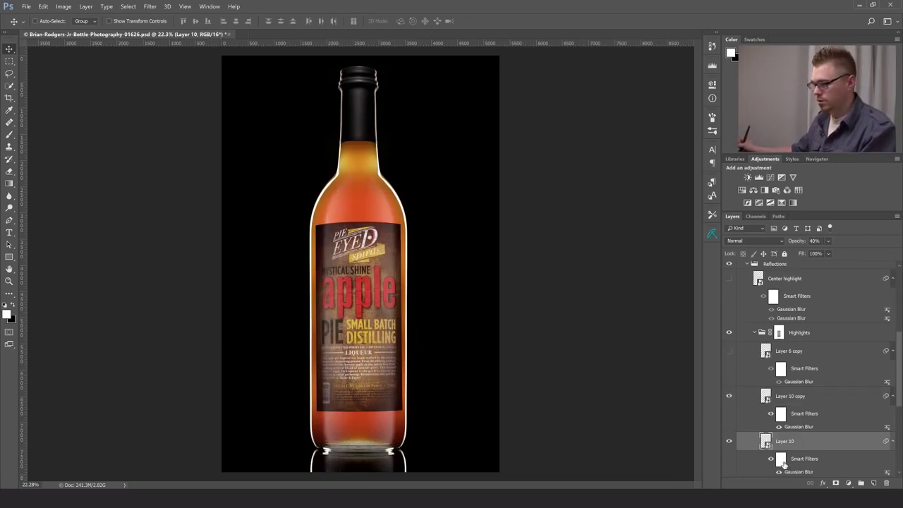
pyautogui.click(814, 399)
pyautogui.press('7')
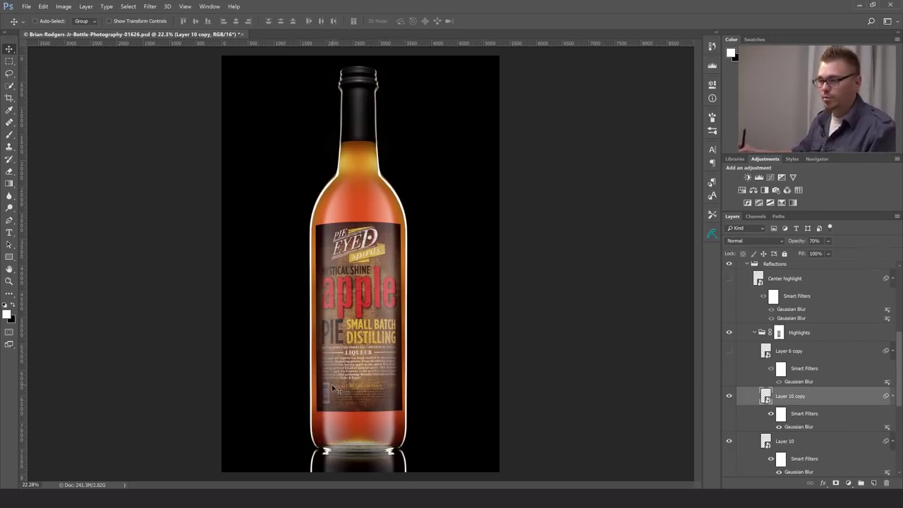
# Delete Layer 10 and Layer 10 copy, and show Layer 6 and Layer 6 copy in the Highlights group.
pyautogui.keyDown('shift'); pyautogui.click(798, 442); pyautogui.keyUp('shift')
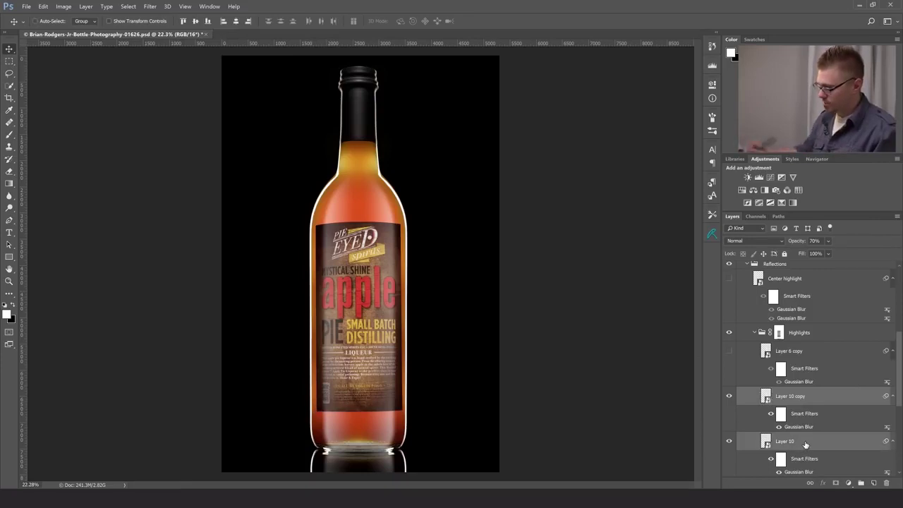
pyautogui.press('Delete')
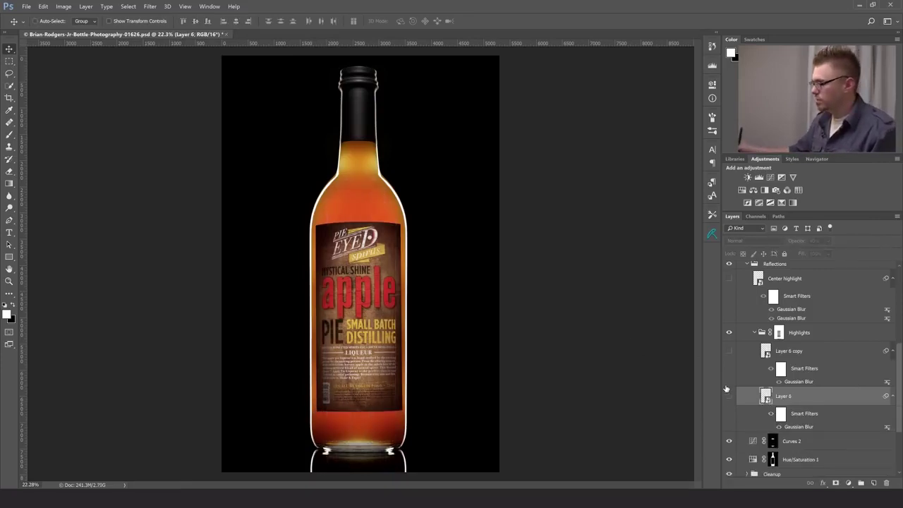
pyautogui.click(728, 397)
pyautogui.click(728, 350)
# Collapse the Highlights group and make the Center highlight layer visible.
pyautogui.click(766, 337)
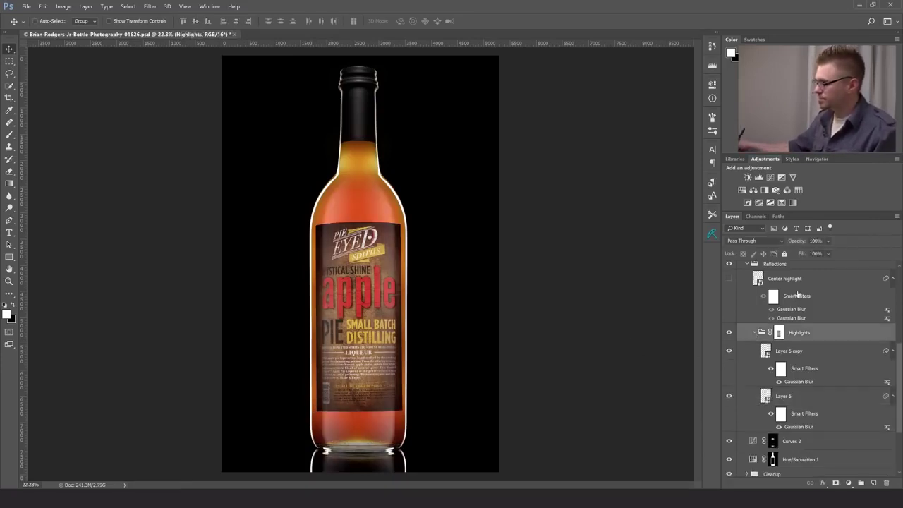
pyautogui.click(754, 333)
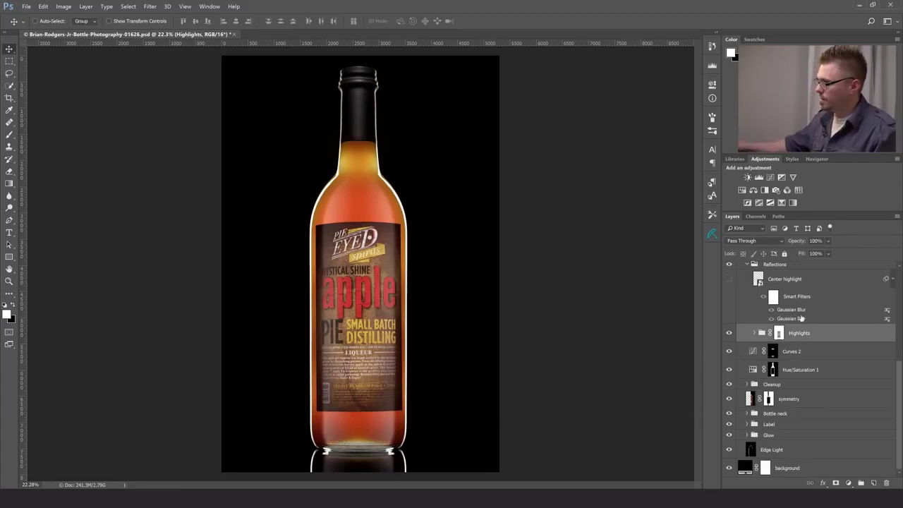
pyautogui.click(782, 281)
pyautogui.click(729, 279)
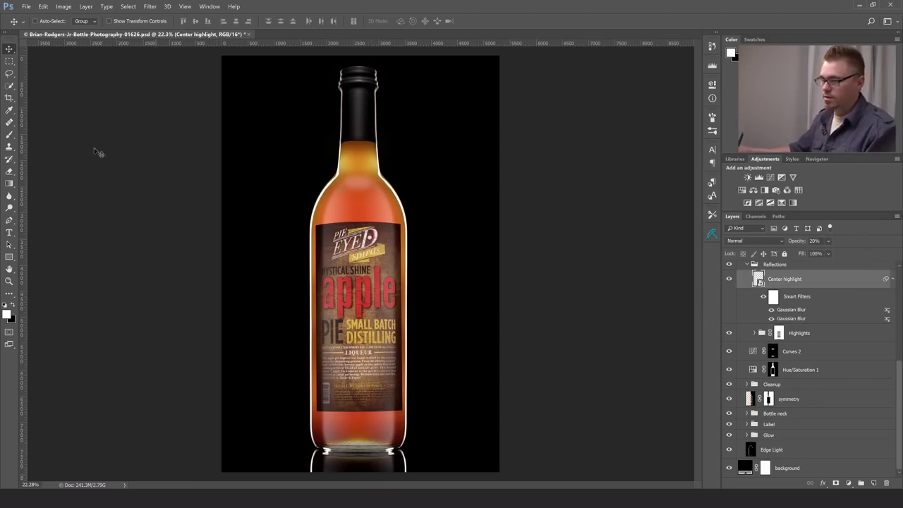
# Draw a small elliptical selection over the highlight below the bottle's neck, fill it with white on a new layer, and deselect.
pyautogui.click(14, 62)
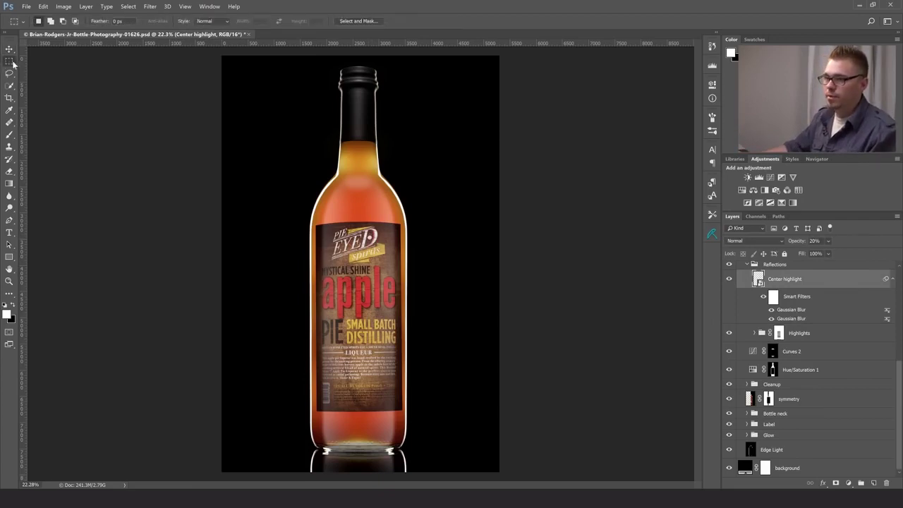
pyautogui.rightClick(9, 63)
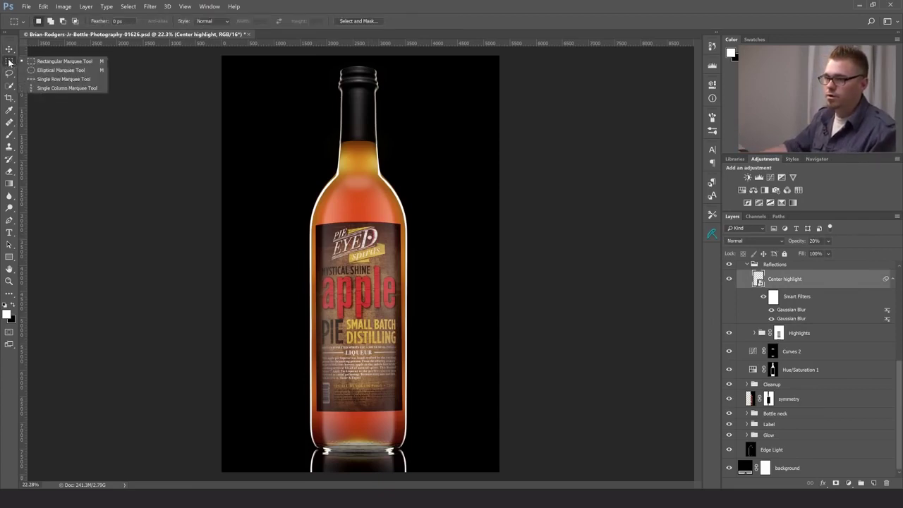
pyautogui.click(54, 69)
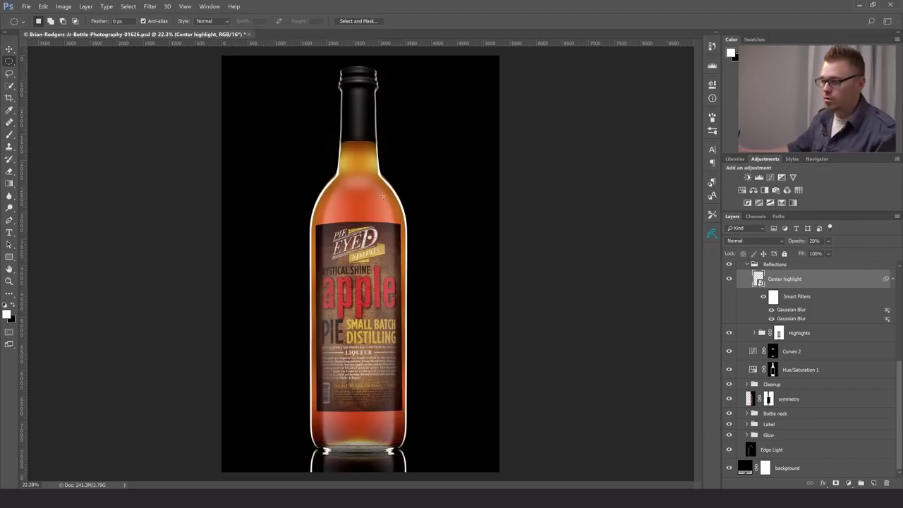
pyautogui.moveTo(343, 179); pyautogui.dragTo(372, 195)
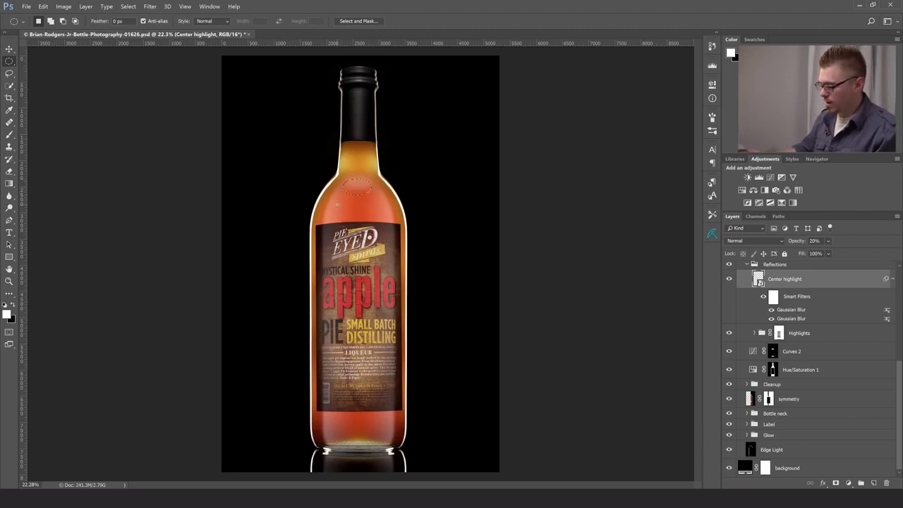
pyautogui.hotkey('ctrl', 'shift', 'alt', 'n')
pyautogui.hotkey('alt', 'BackSpace')
pyautogui.hotkey('ctrl', 'd')
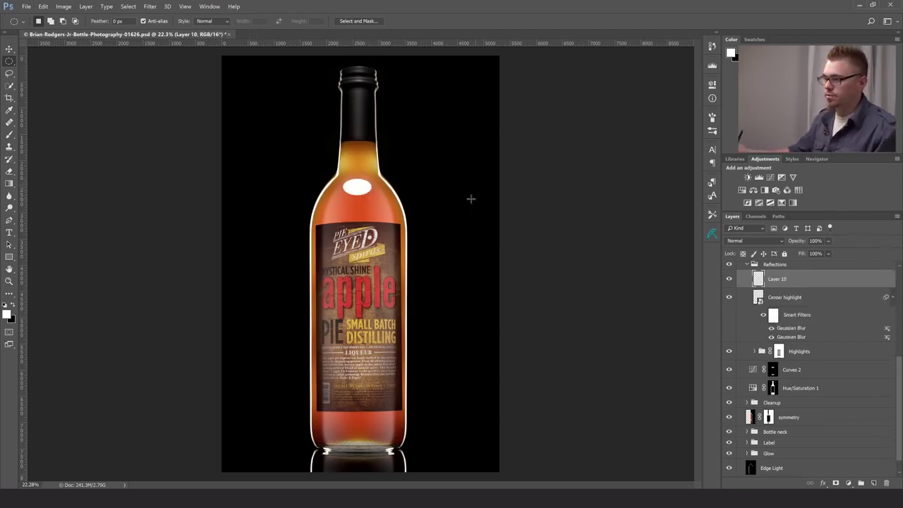
# Delete the white ellipse layer and collapse the Reflections group.
pyautogui.click(728, 279)
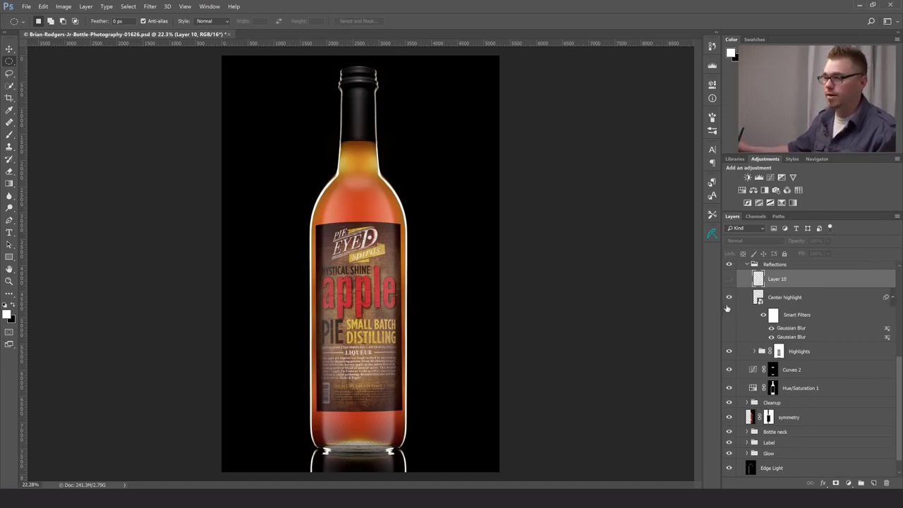
pyautogui.press('Delete')
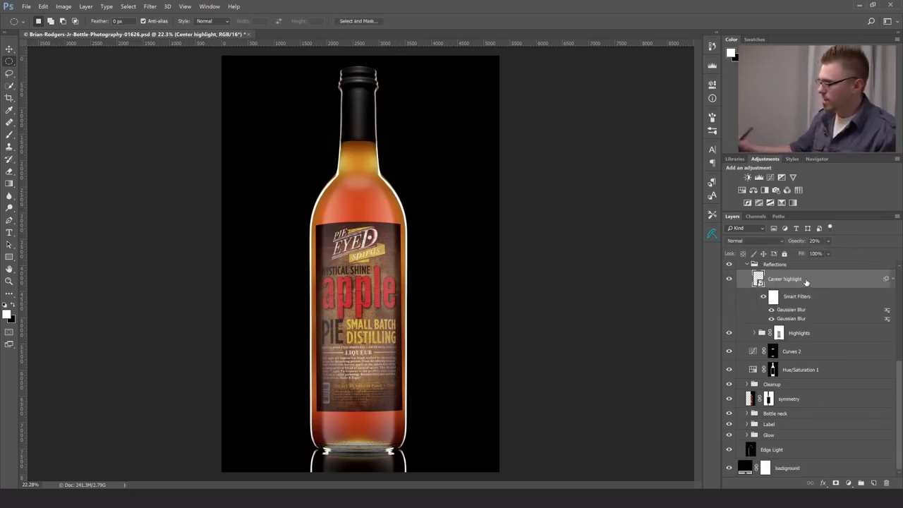
pyautogui.click(783, 265)
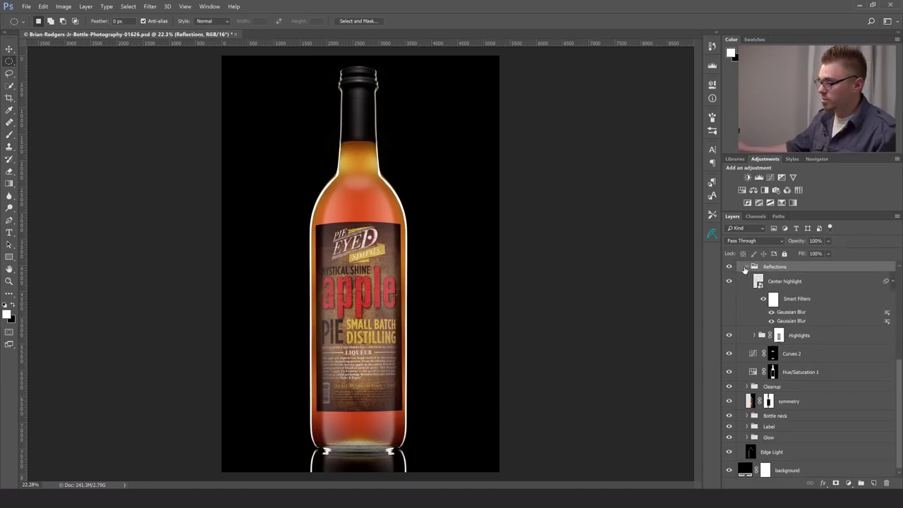
pyautogui.click(747, 264)
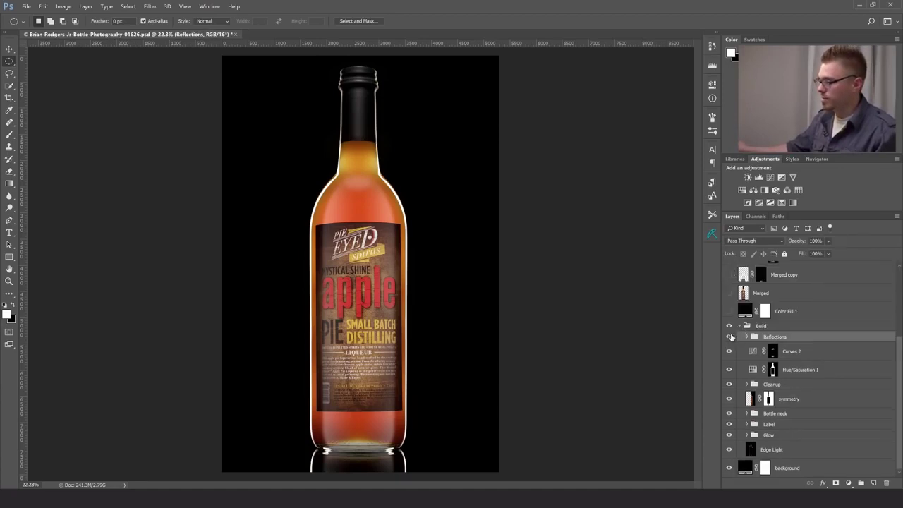
# Compare the bottle with and without the Reflections group, and collapse the Build group.
pyautogui.click(729, 336)
pyautogui.click(729, 336)
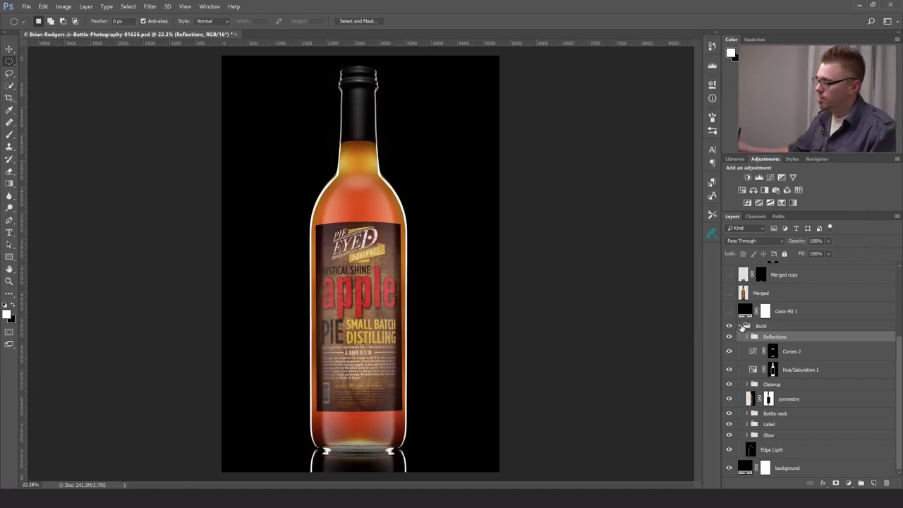
pyautogui.click(743, 326)
pyautogui.click(739, 327)
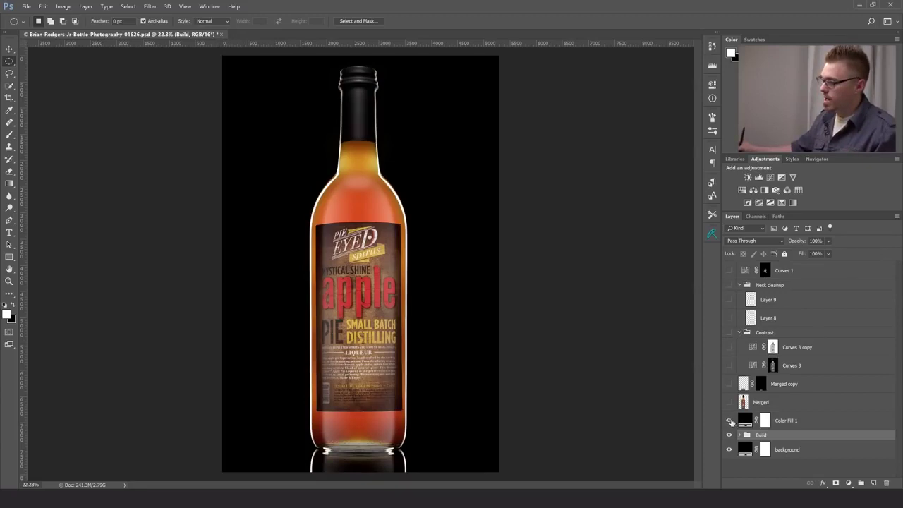
# Compare the Merged and Color Fill 1 layers with the Build group by showing and hiding them.
pyautogui.click(729, 421)
pyautogui.click(729, 402)
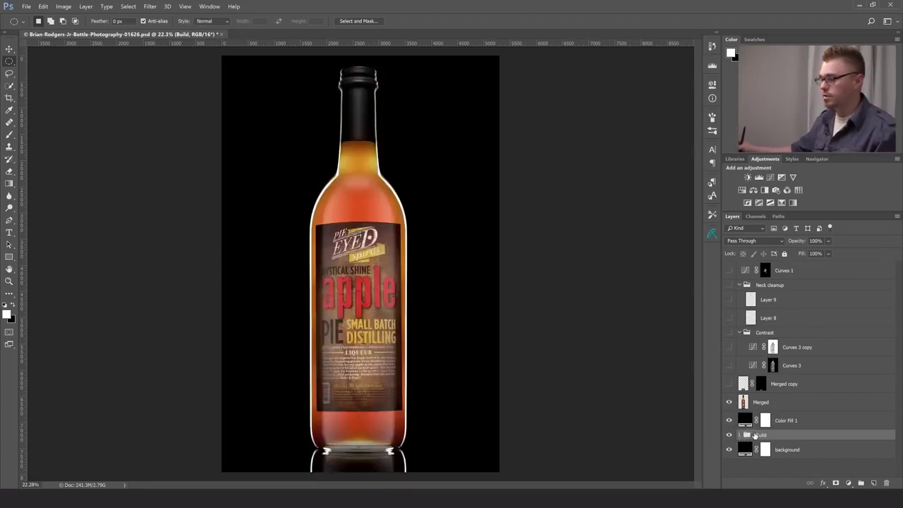
pyautogui.click(786, 404)
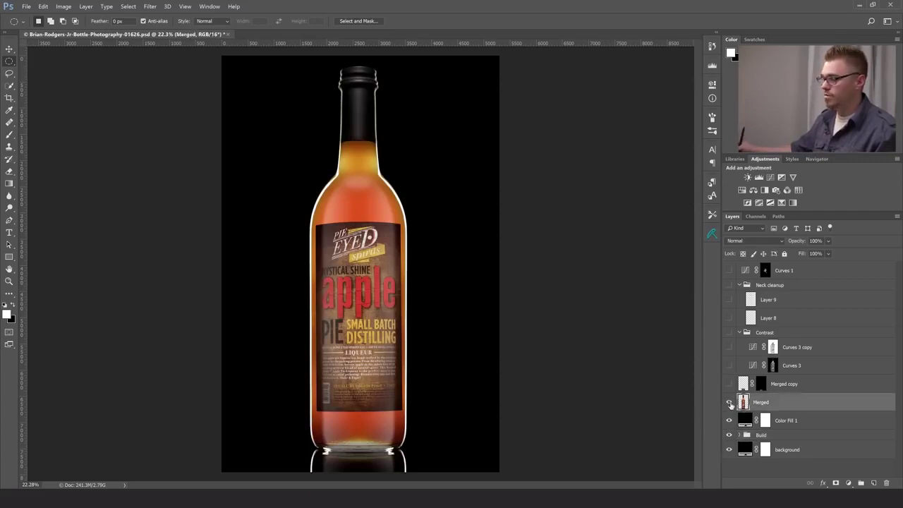
pyautogui.click(797, 424)
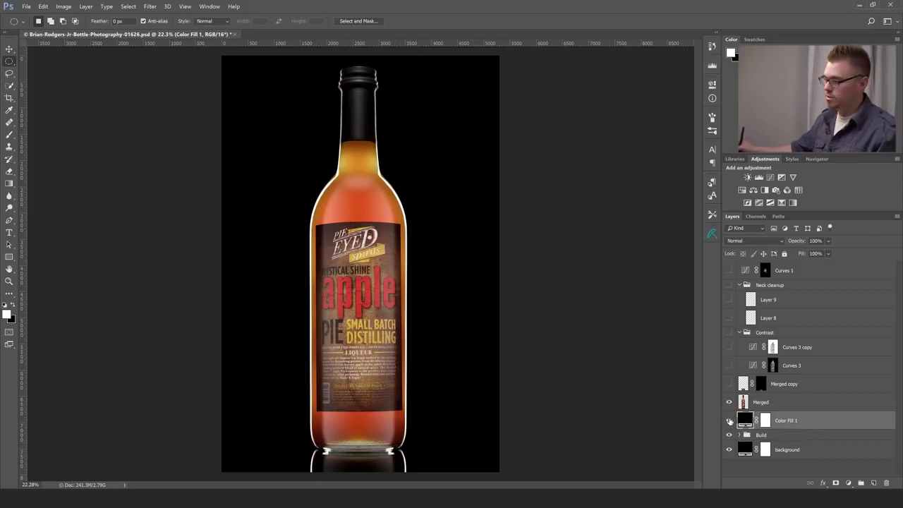
pyautogui.moveTo(729, 421); pyautogui.dragTo(733, 421)
pyautogui.click(771, 437)
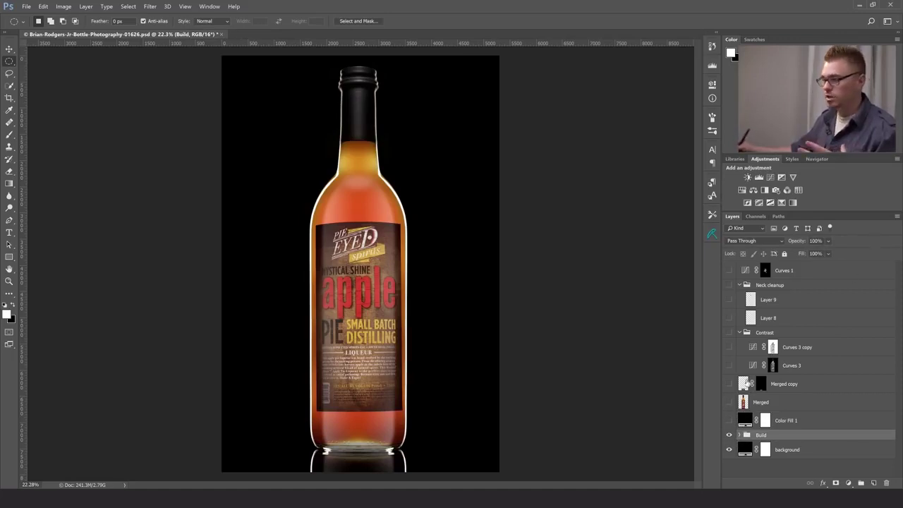
# Make the Color Fill 1, Merged and Merged copy layers visible above the Build group.
pyautogui.click(729, 420)
pyautogui.click(729, 402)
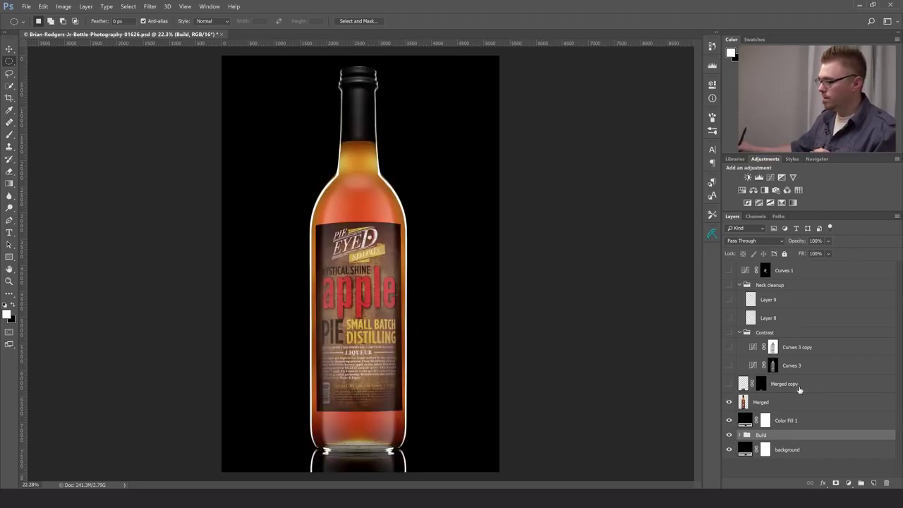
pyautogui.click(786, 386)
pyautogui.click(729, 385)
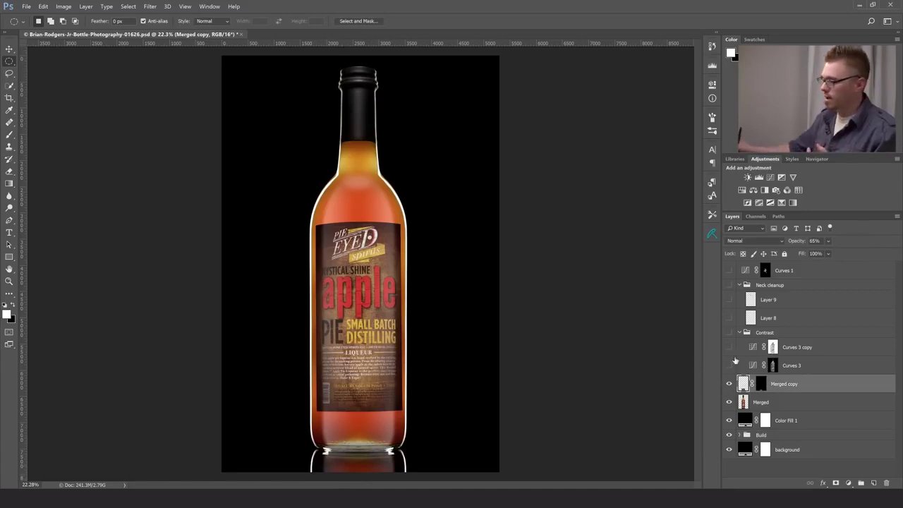
# Check the Contrast group by switching its visibility on and off.
pyautogui.click(774, 333)
pyautogui.click(729, 333)
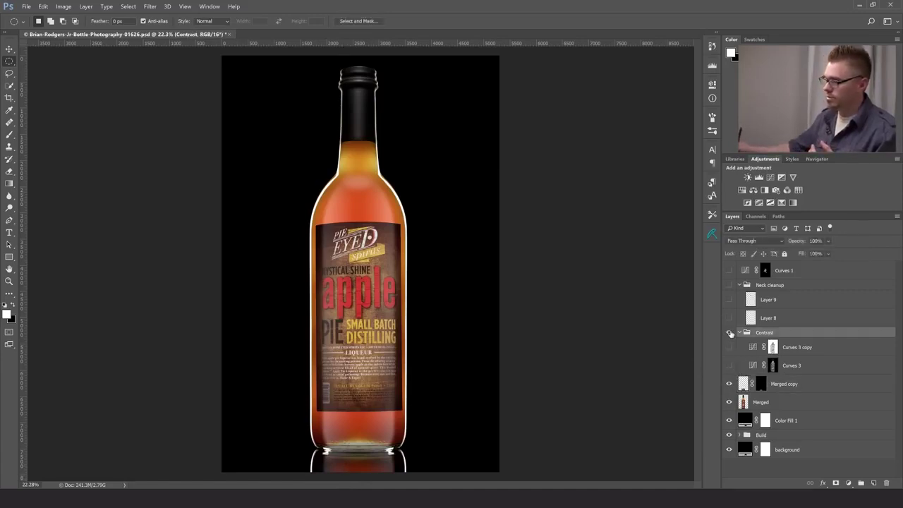
pyautogui.click(729, 333)
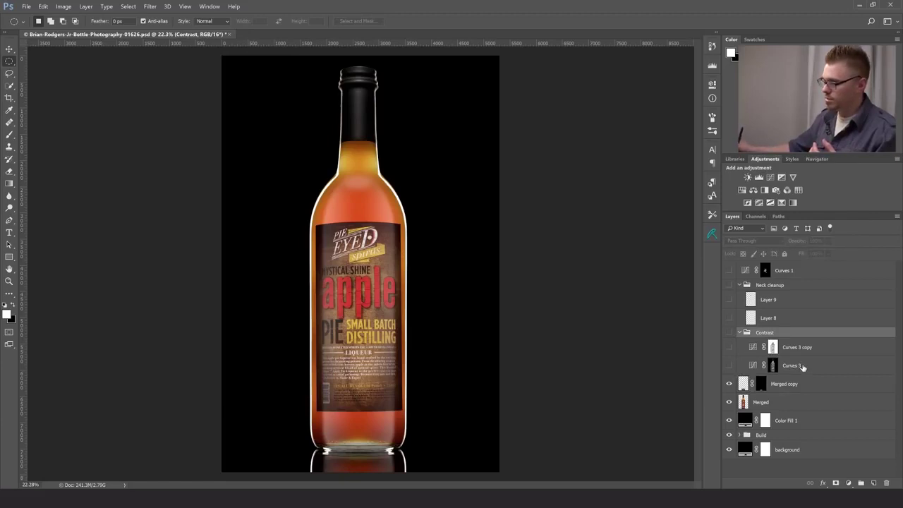
# Load the RGB channel's luminosity as a selection and add a Curves adjustment masked by it above Merged copy.
pyautogui.click(810, 382)
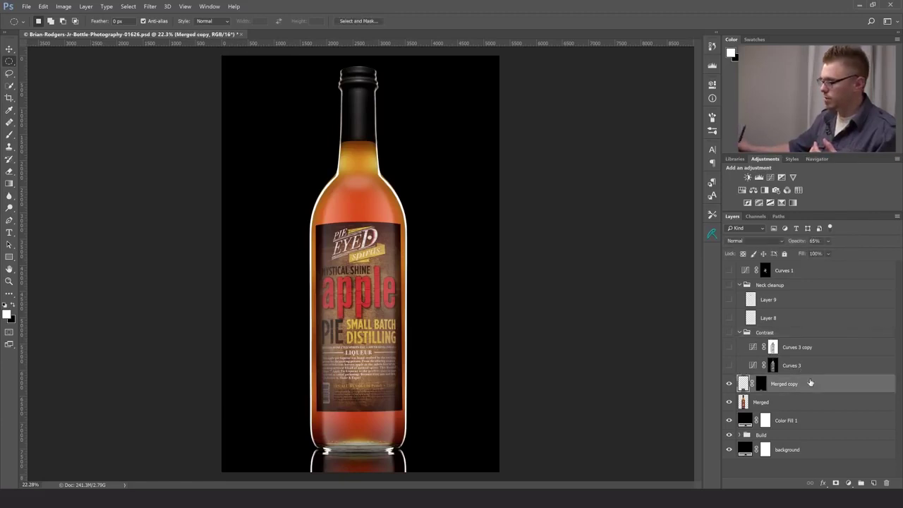
pyautogui.click(755, 216)
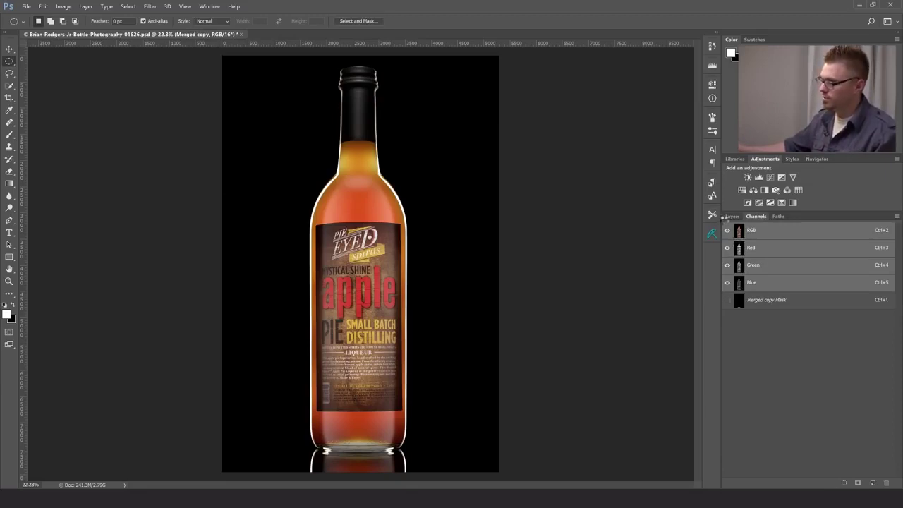
pyautogui.keyDown('ctrl'); pyautogui.click(738, 236); pyautogui.keyUp('ctrl')
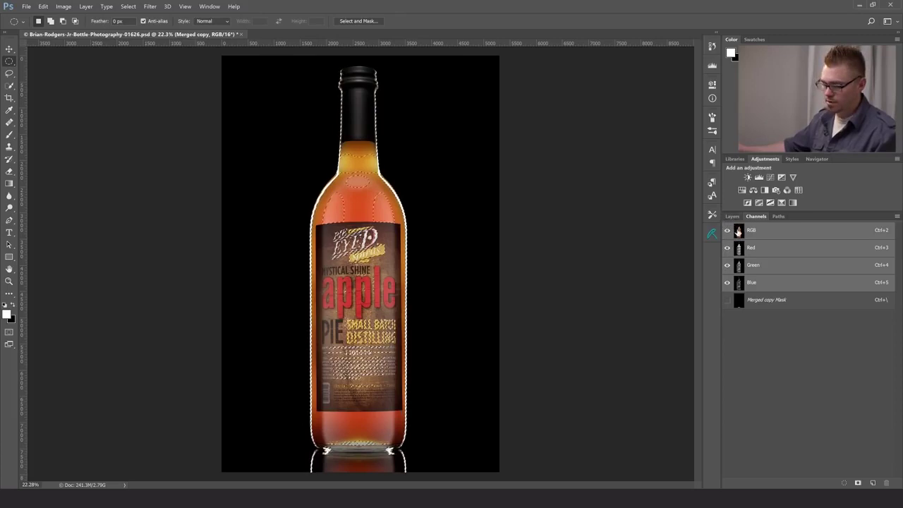
pyautogui.click(732, 216)
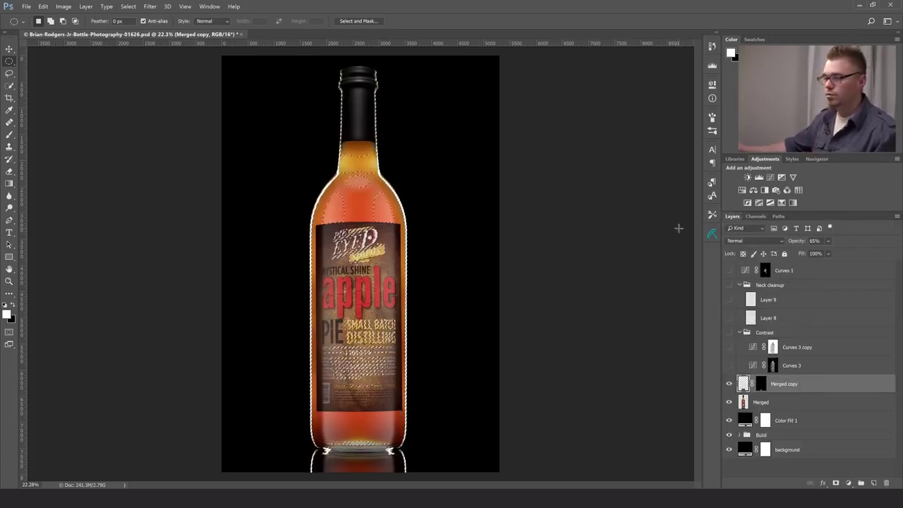
pyautogui.click(770, 178)
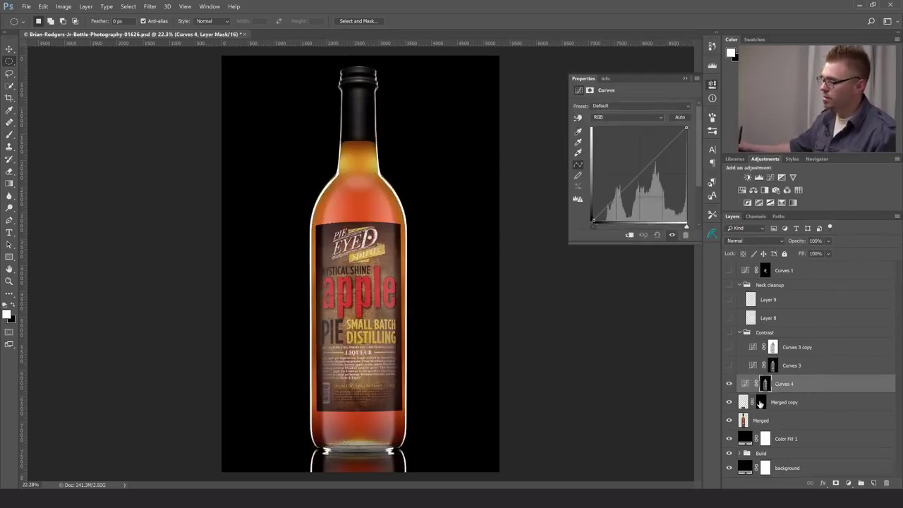
# Inspect the Curves 4 layer mask as a red overlay on the image, and return to the layer's curve settings.
pyautogui.click(765, 385)
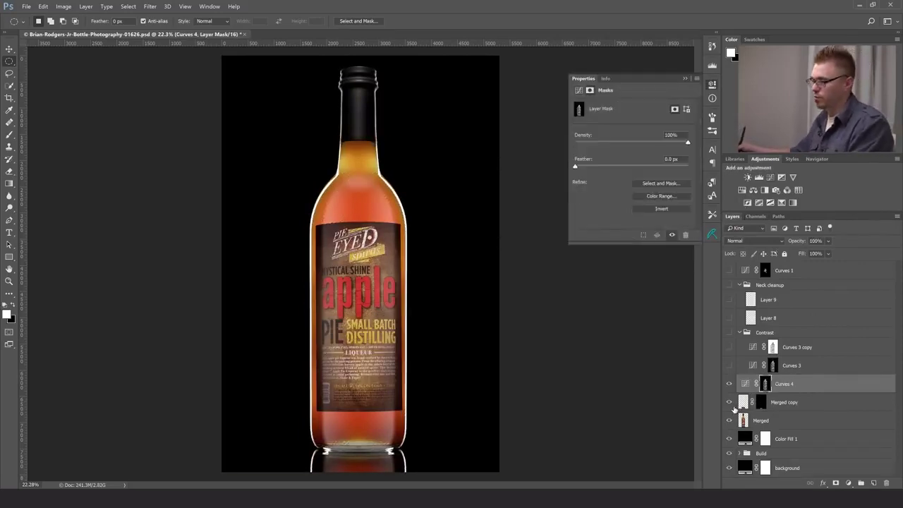
pyautogui.press('x')
pyautogui.press('\\')
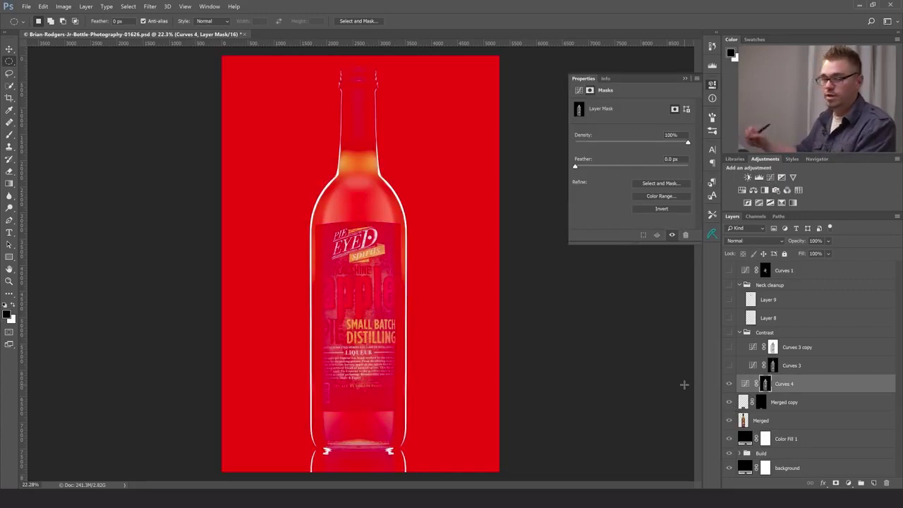
pyautogui.press('\\')
pyautogui.press('x')
pyautogui.click(745, 384)
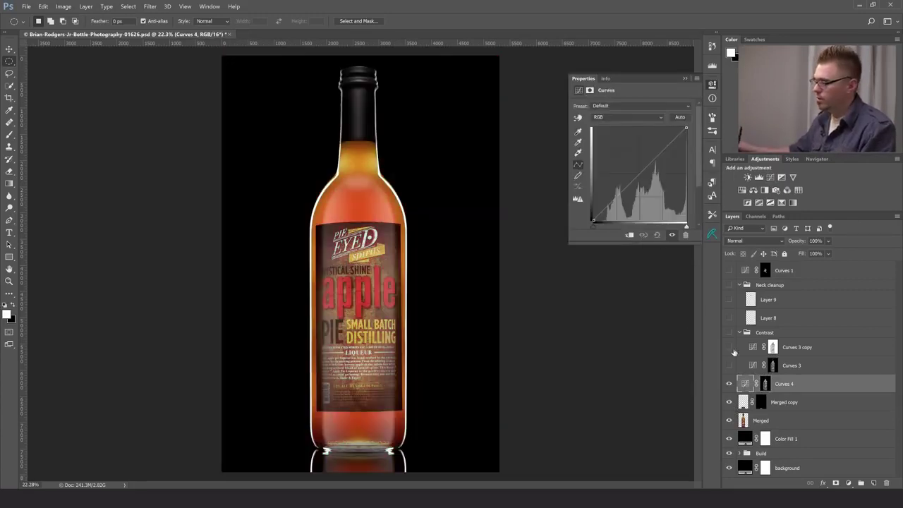
# Raise the upper midtones of the Curves 4 RGB curve slightly to brighten the bottle's lighter tones.
pyautogui.click(653, 160)
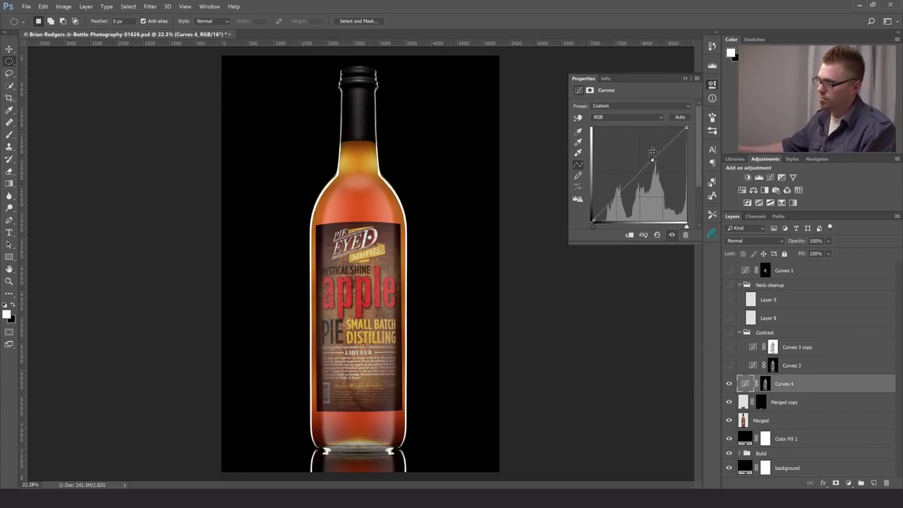
pyautogui.moveTo(652, 158); pyautogui.dragTo(649, 158)
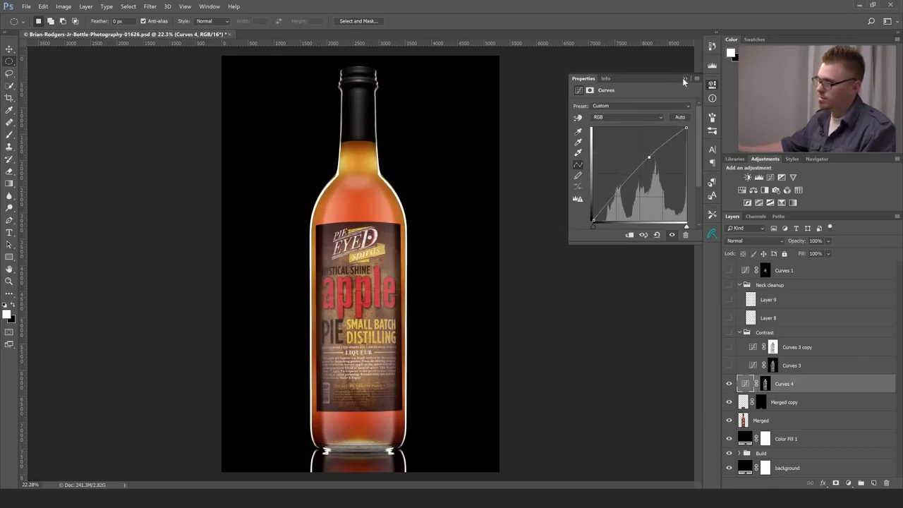
pyautogui.click(683, 79)
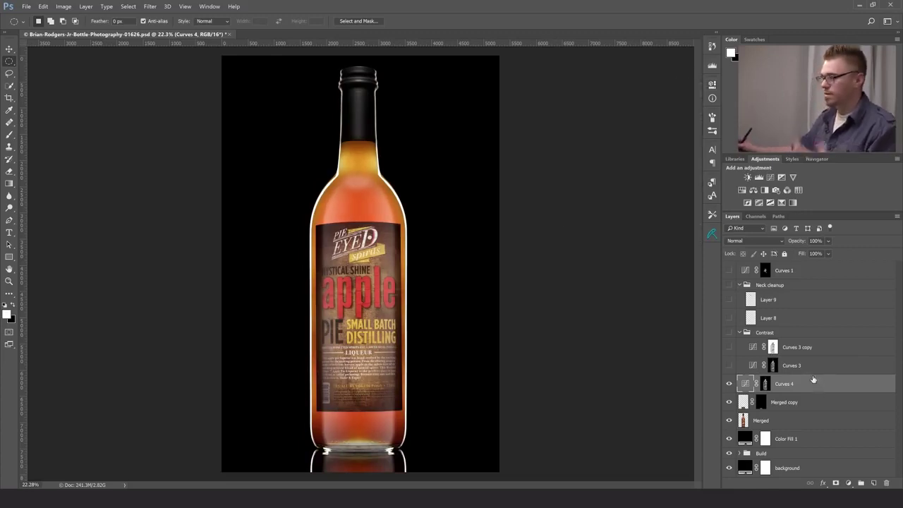
# Duplicate the Curves 4 adjustment layer and invert the duplicate's layer mask.
pyautogui.hotkey('ctrl', 'j')
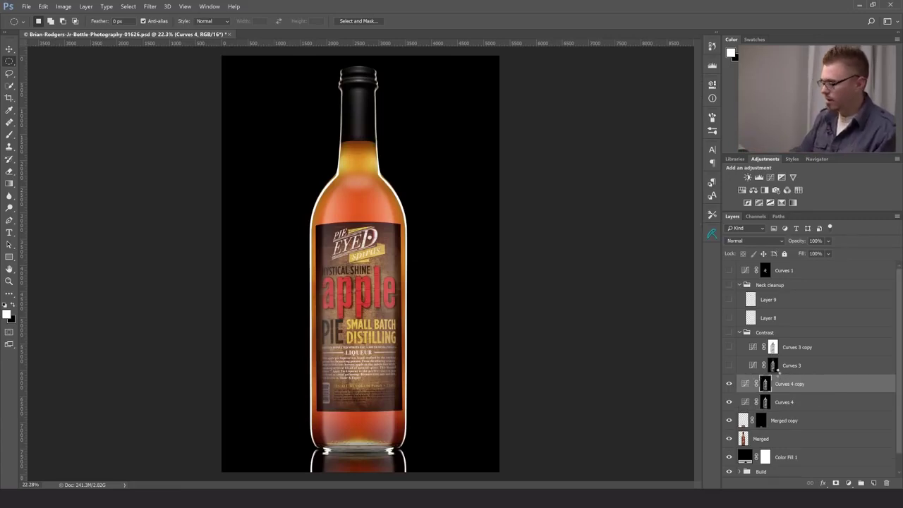
pyautogui.click(765, 384)
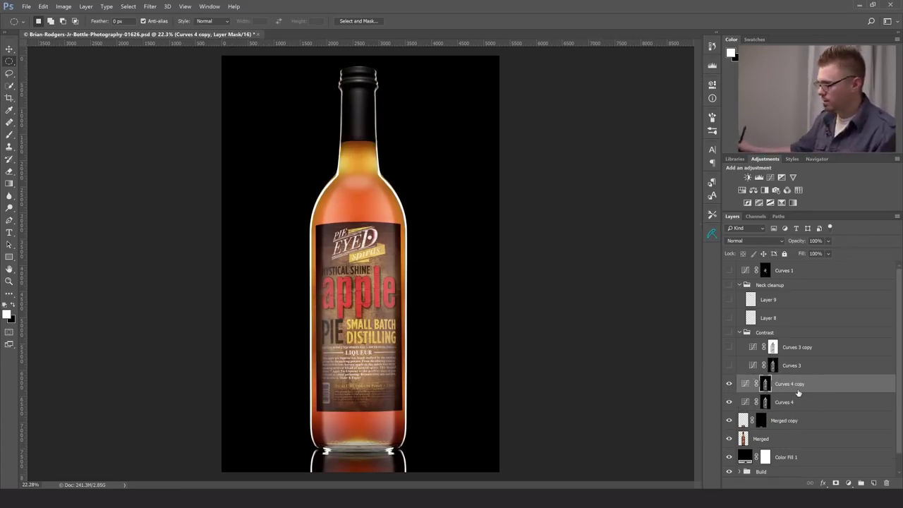
pyautogui.hotkey('ctrl', 'i')
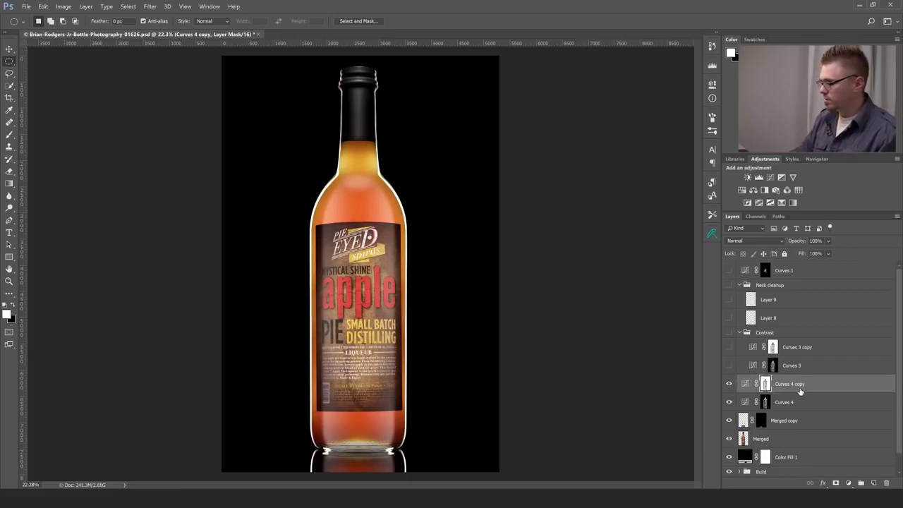
# Reset the curve of Curves 4 copy and pull its shadows down slightly, checking the effect with the layer off and on.
pyautogui.doubleClick(746, 384)
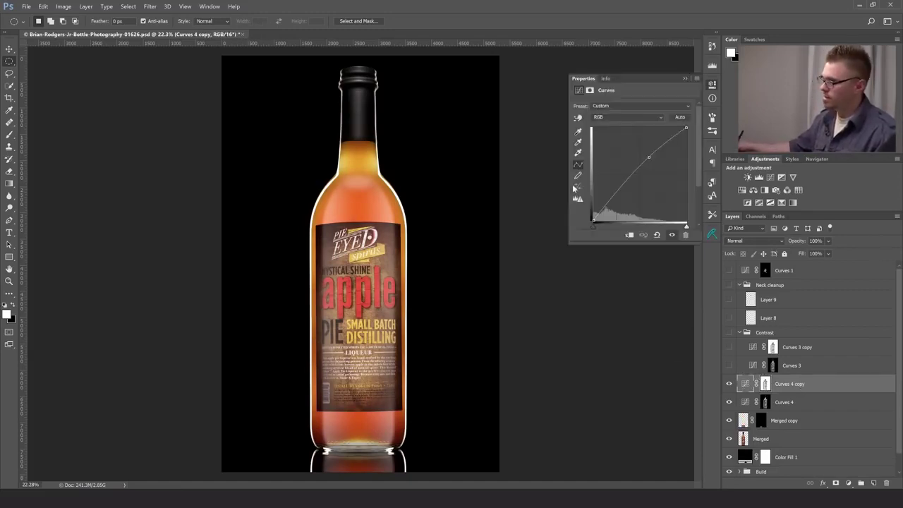
pyautogui.click(657, 236)
pyautogui.moveTo(619, 198); pyautogui.dragTo(619, 201)
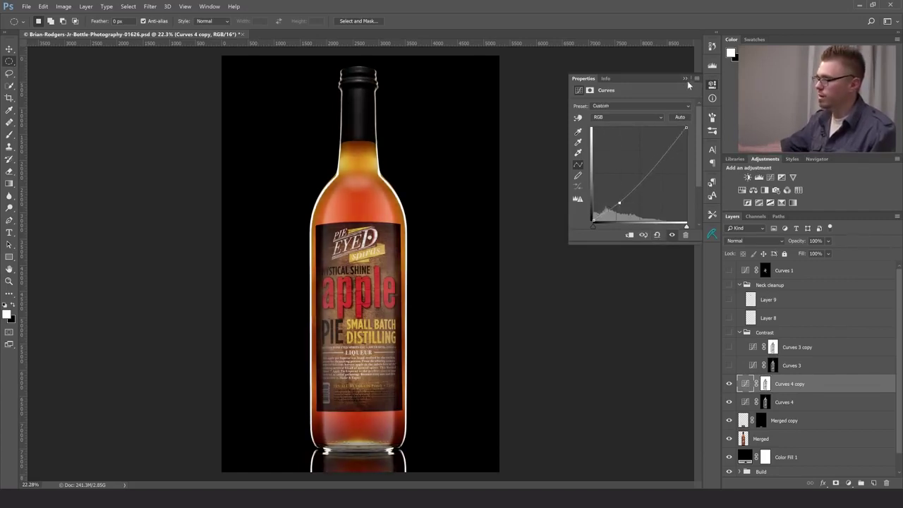
pyautogui.click(685, 78)
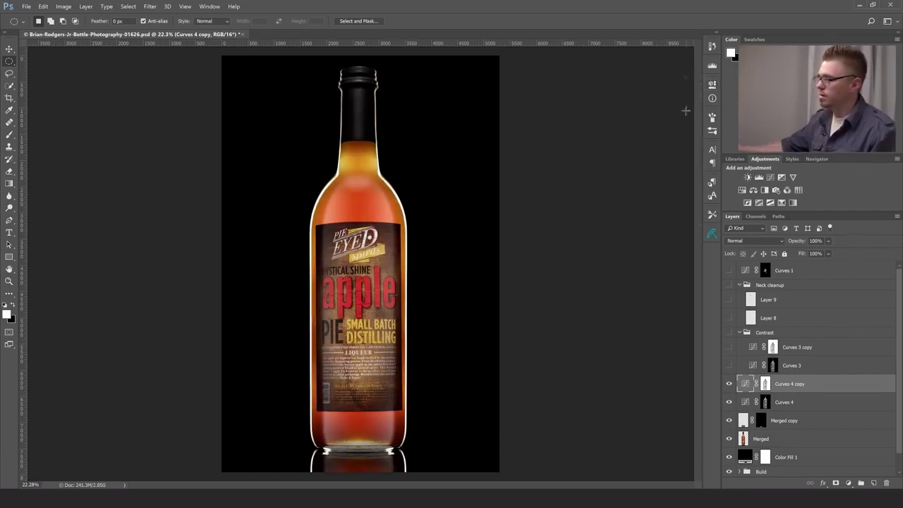
pyautogui.click(730, 385)
pyautogui.click(730, 385)
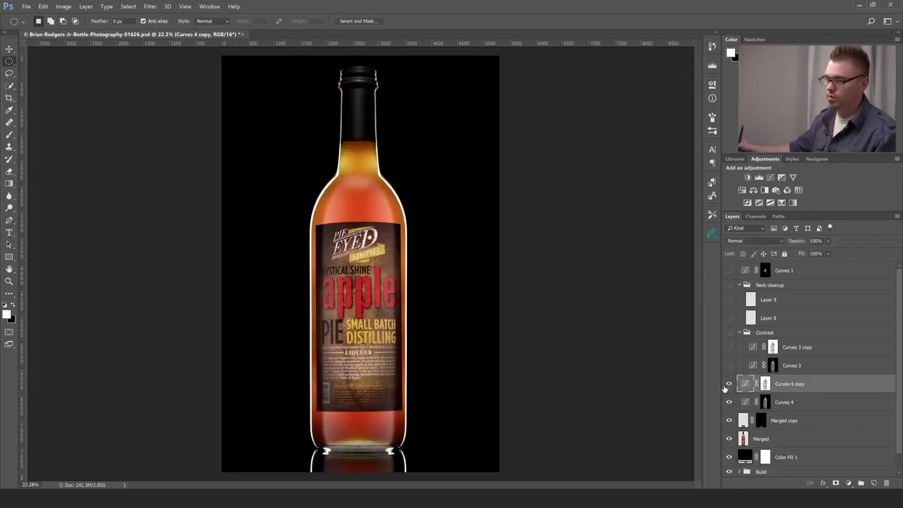
# Delete Curves 4 and Curves 4 copy, and show the existing Contrast group in collapsed form.
pyautogui.keyDown('shift'); pyautogui.click(821, 402); pyautogui.keyUp('shift')
pyautogui.press('Delete')
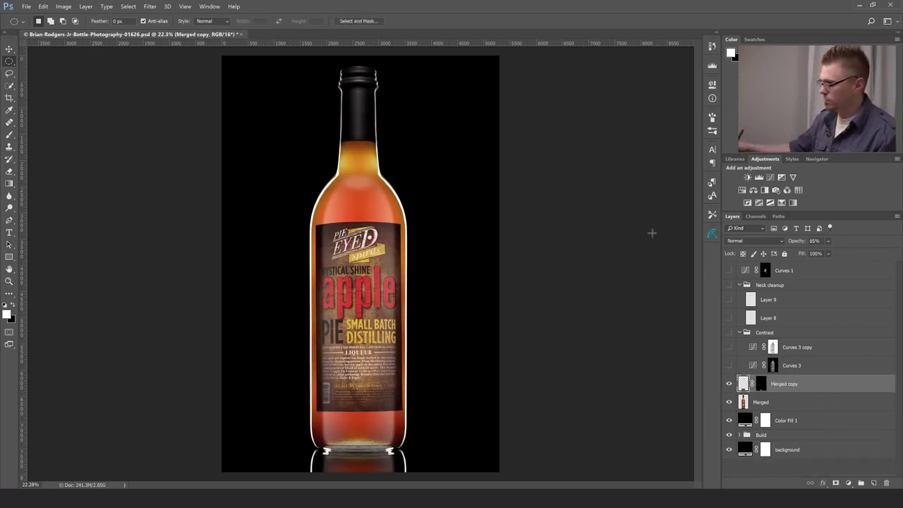
pyautogui.click(729, 333)
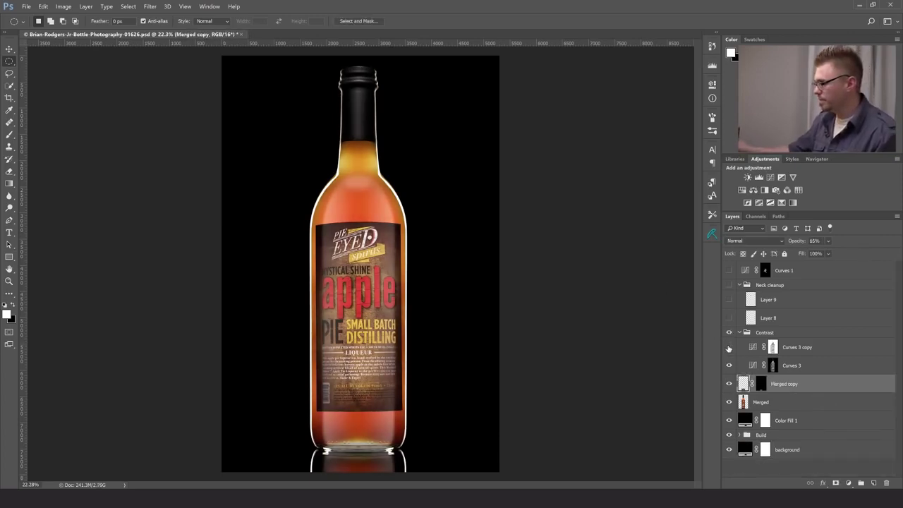
pyautogui.click(738, 332)
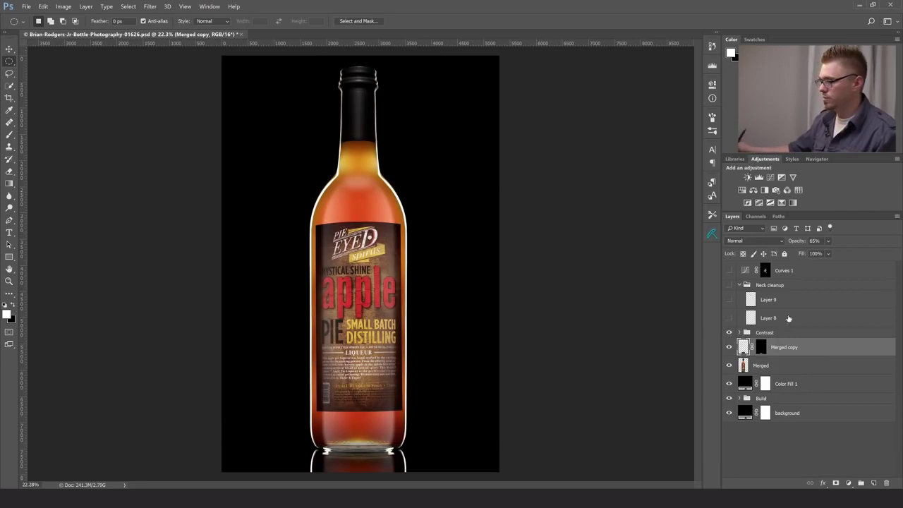
pyautogui.click(770, 334)
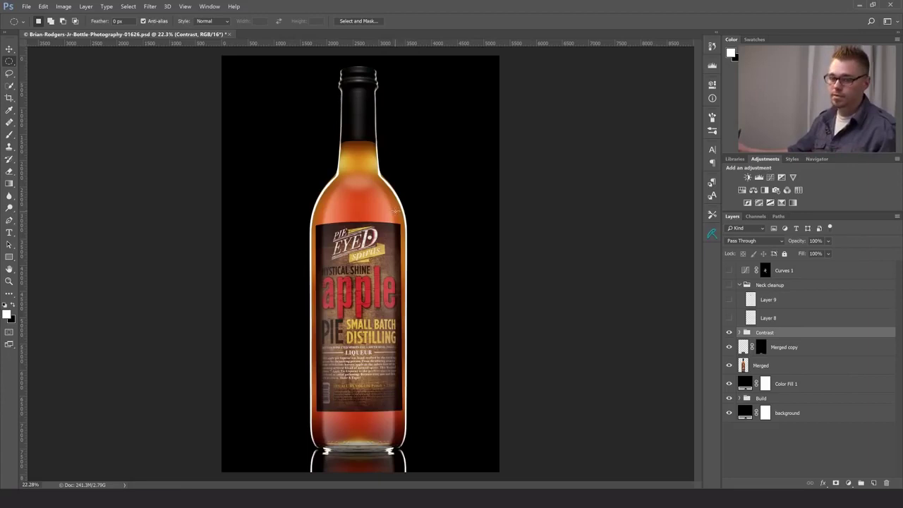
# Make Layer 8 in the Neck cleanup group visible and compare it off and on along the lower edge of the black neck wrap.
pyautogui.click(782, 316)
pyautogui.click(728, 319)
pyautogui.press('z')
pyautogui.click(357, 146)
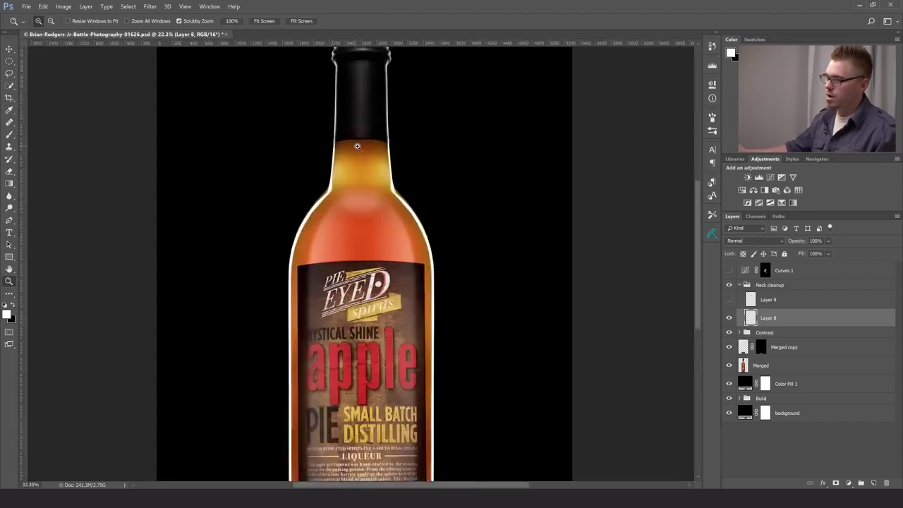
pyautogui.click(357, 146)
pyautogui.click(387, 145)
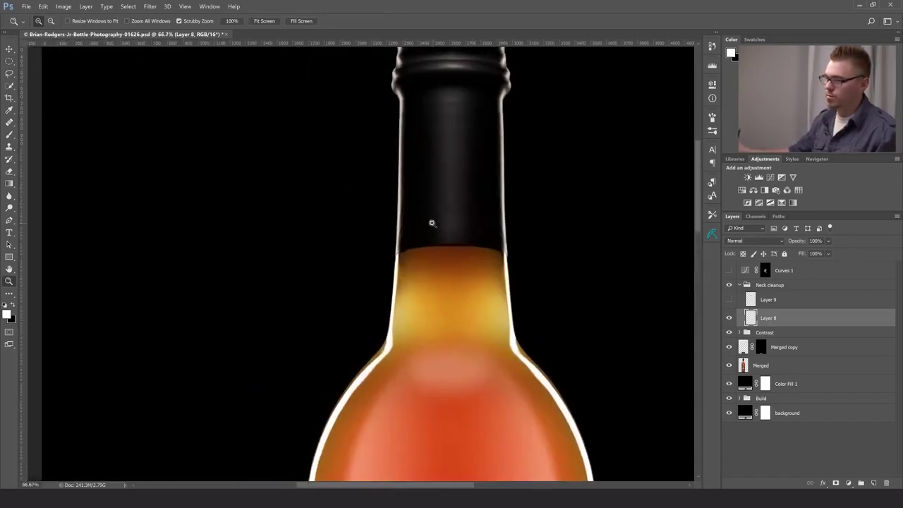
pyautogui.click(460, 256)
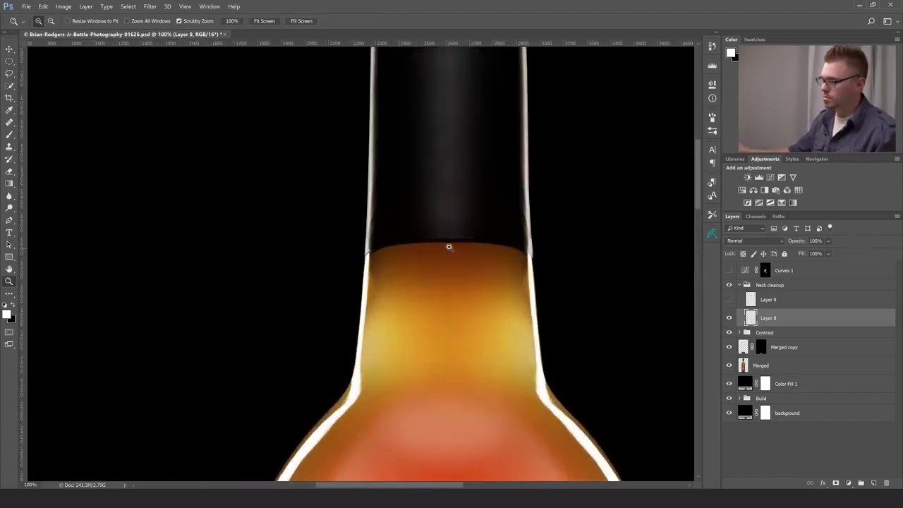
pyautogui.click(448, 247)
pyautogui.click(455, 248)
pyautogui.moveTo(462, 252); pyautogui.dragTo(431, 244)
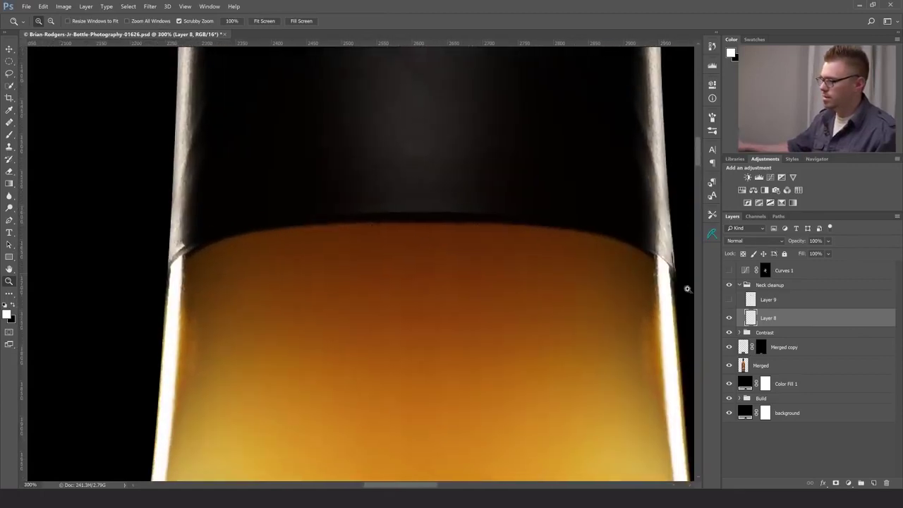
pyautogui.click(729, 318)
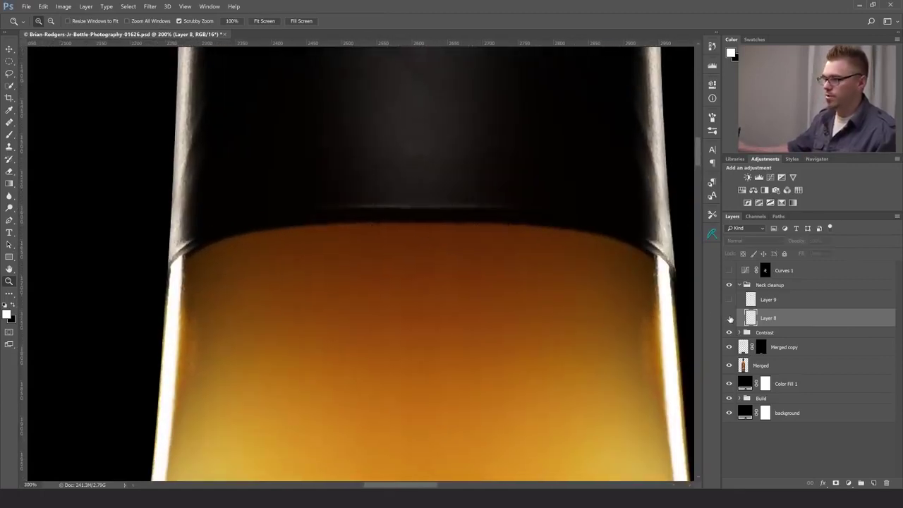
pyautogui.click(729, 319)
# Make Layer 9 visible to complete the neck cleanup, and collapse the Neck cleanup group.
pyautogui.click(729, 300)
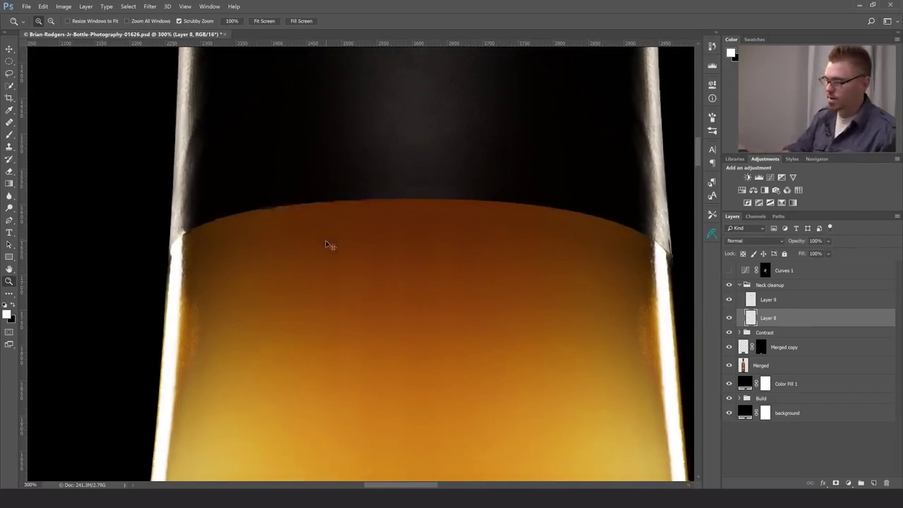
pyautogui.hotkey('ctrl', '0')
pyautogui.click(746, 285)
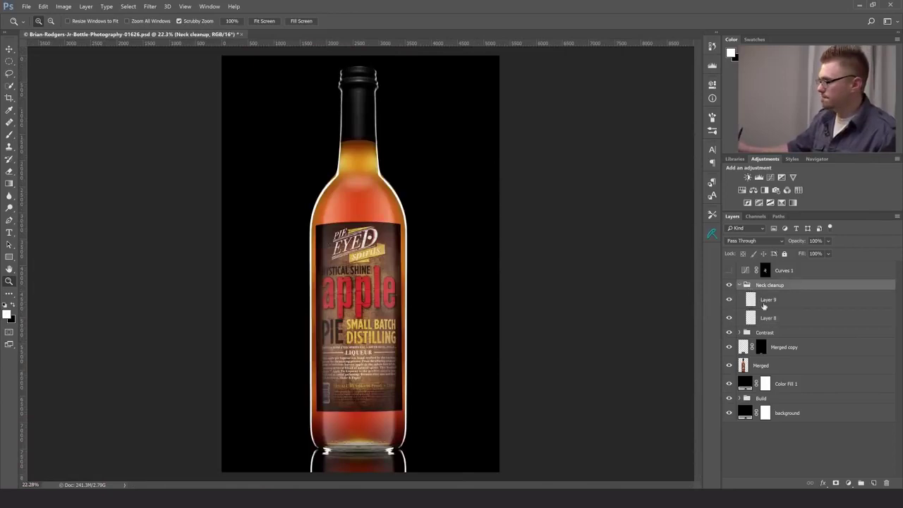
pyautogui.click(739, 285)
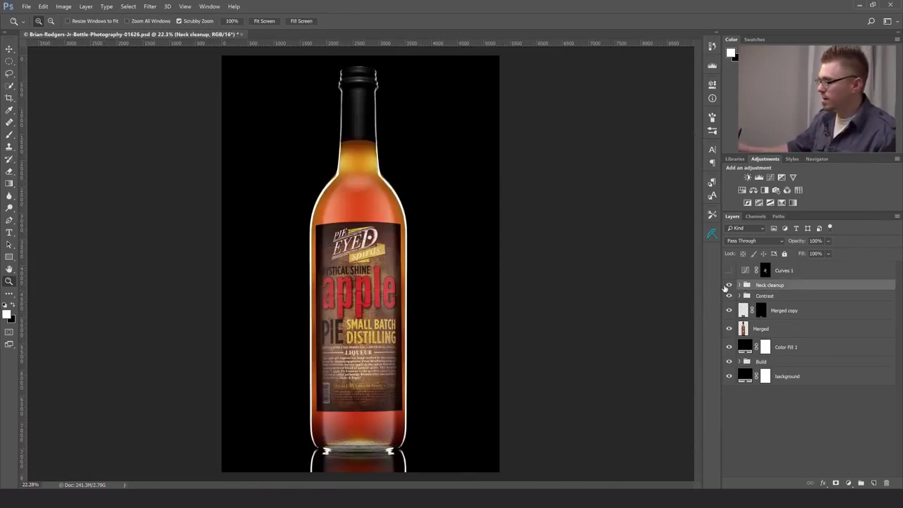